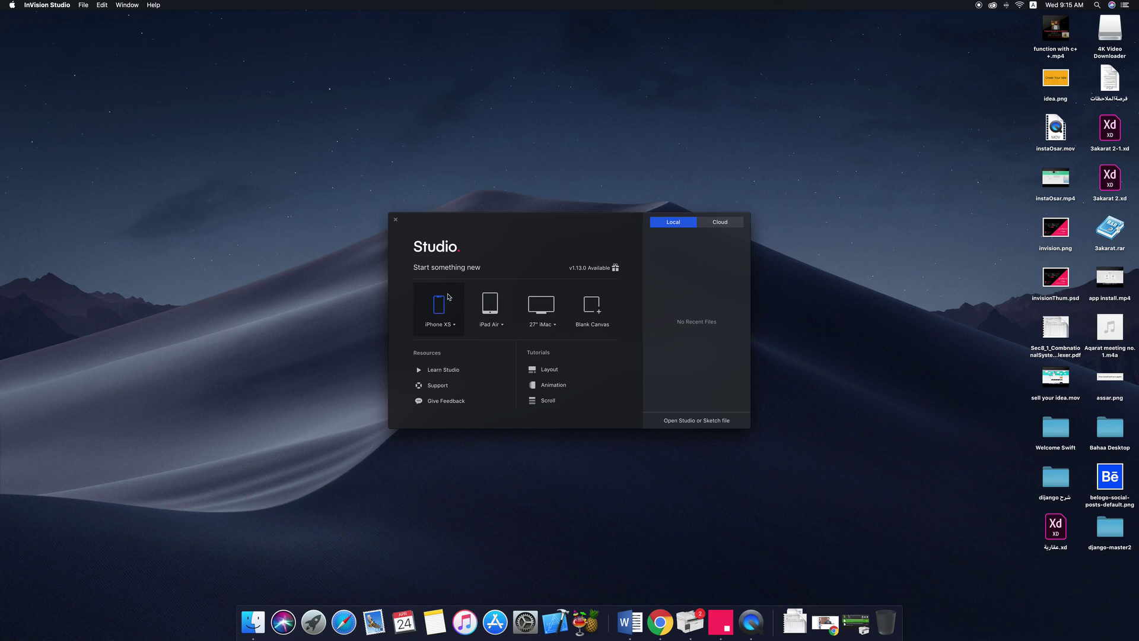
Step: Create a new design document with a blank iPhone XS artboard
click(448, 297)
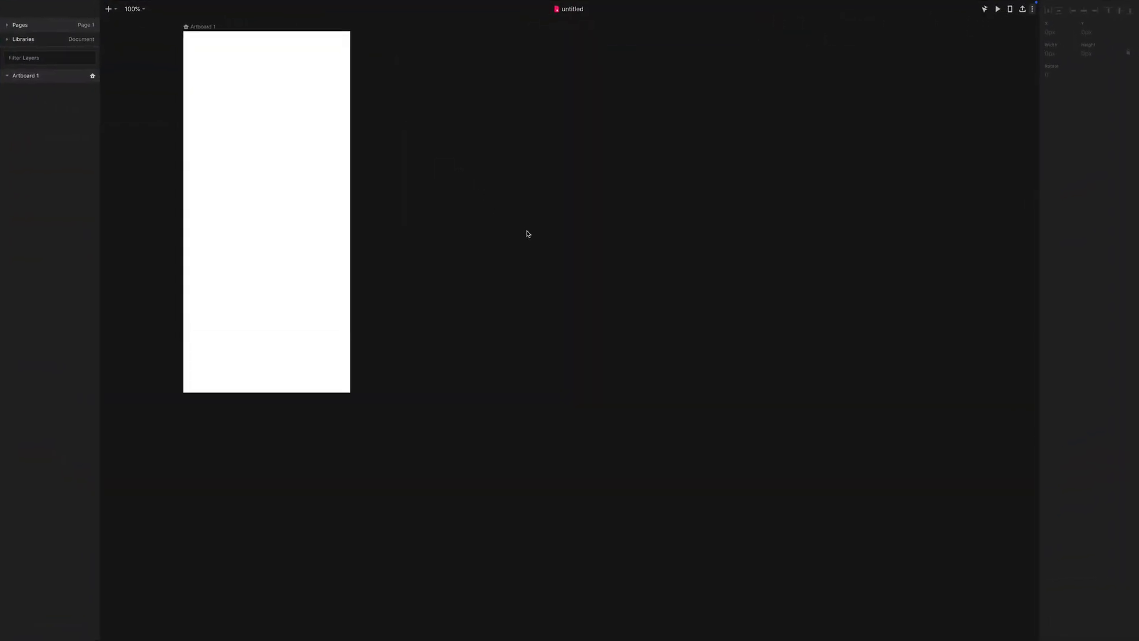
key(super+plus)
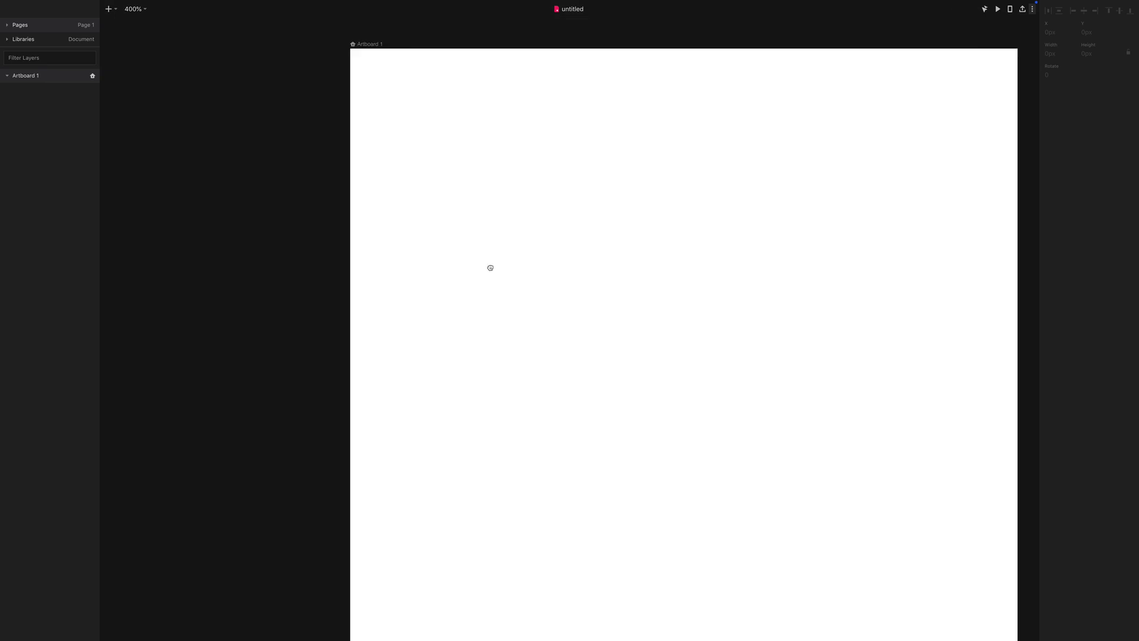
drag(490, 267, 417, 154)
key(super+minus)
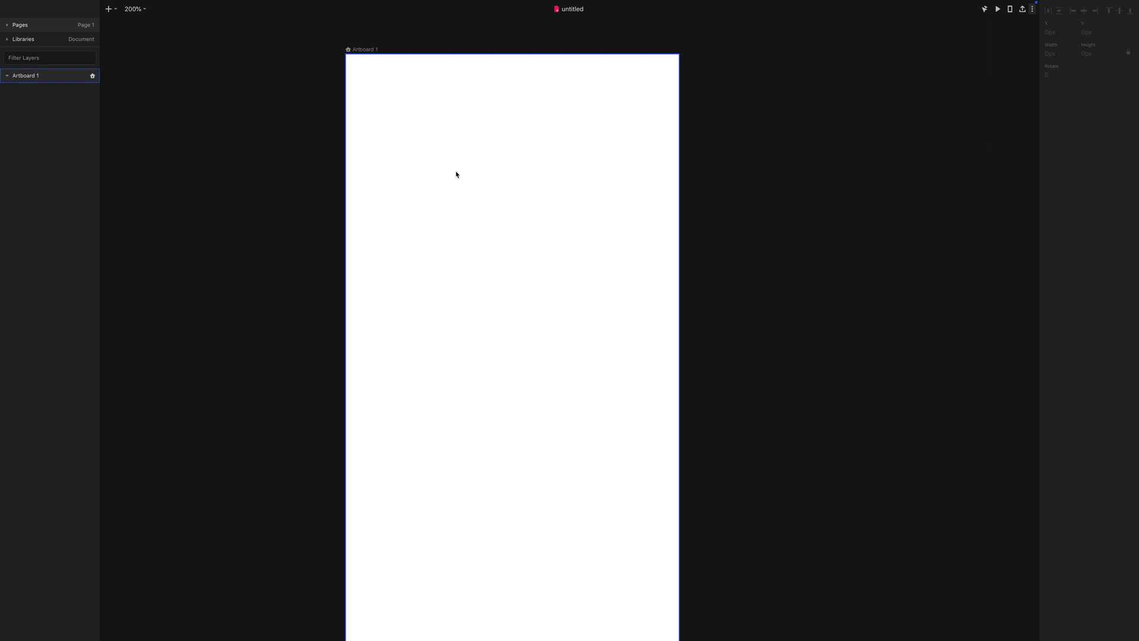
Step: Draw a header rectangle about 376 by 32 px across the artboard's upper edge and fill it with orange FA9917
click(110, 10)
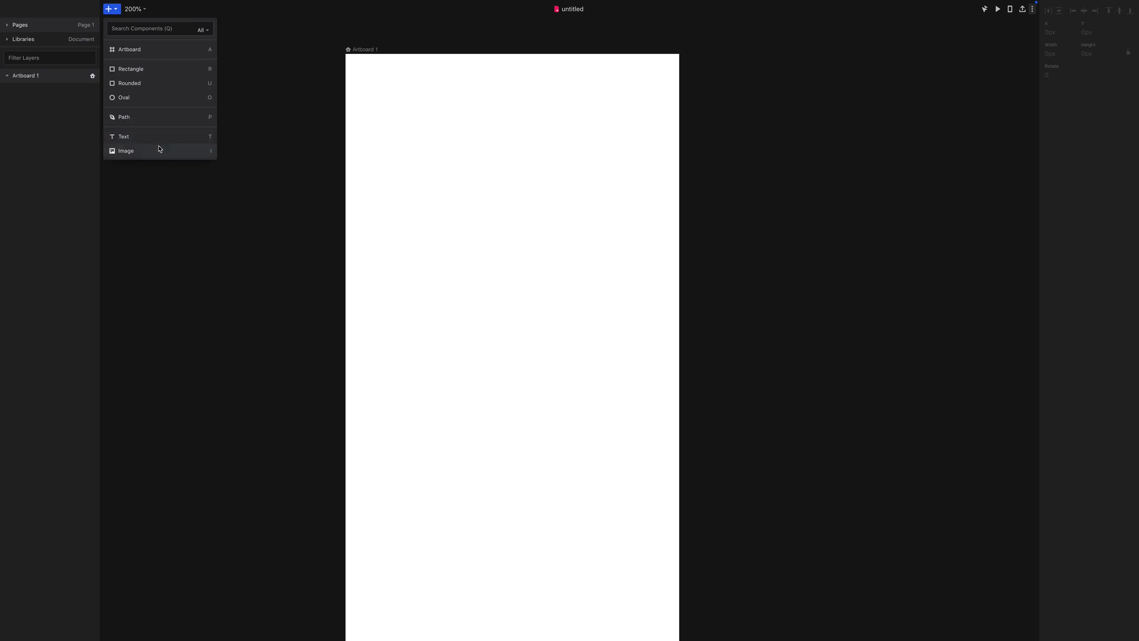
click(142, 75)
drag(679, 55, 345, 84)
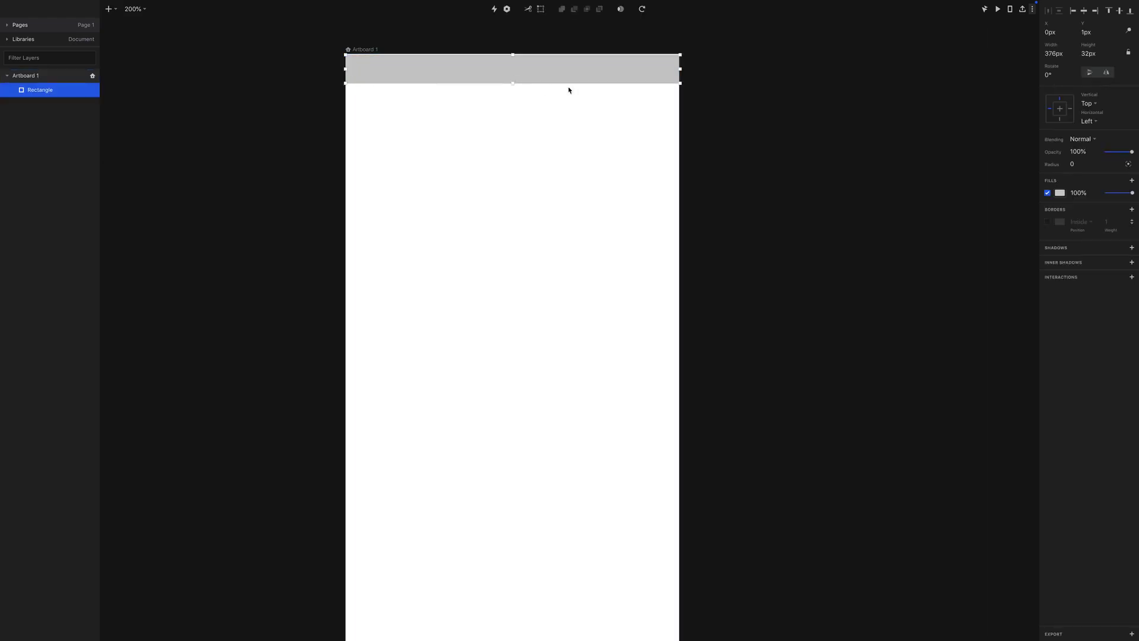
click(1060, 193)
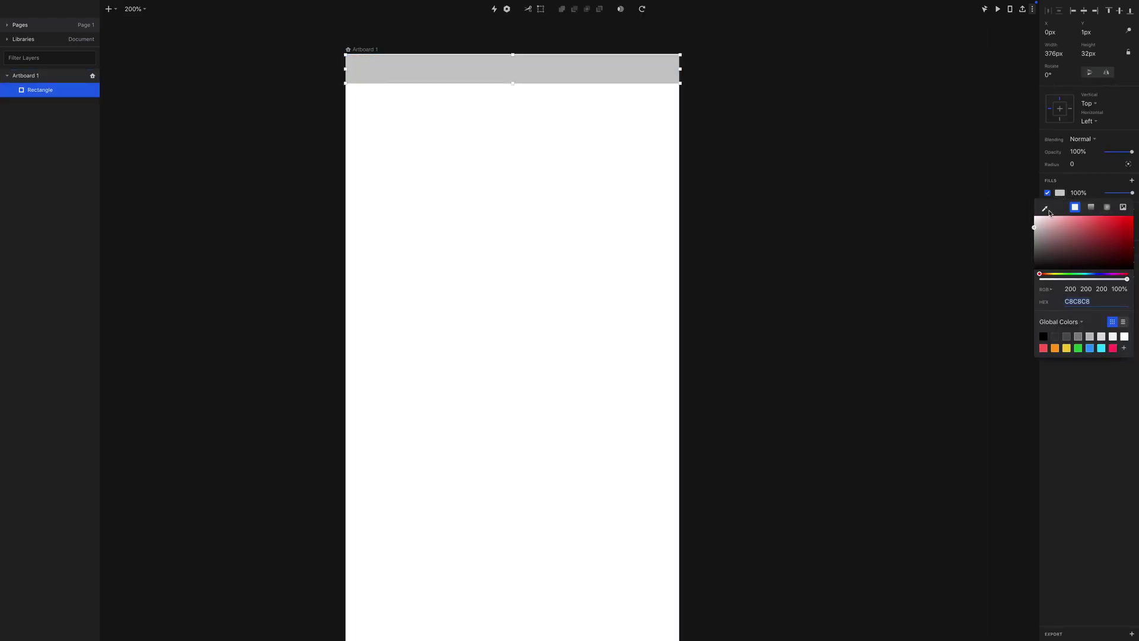
click(1055, 348)
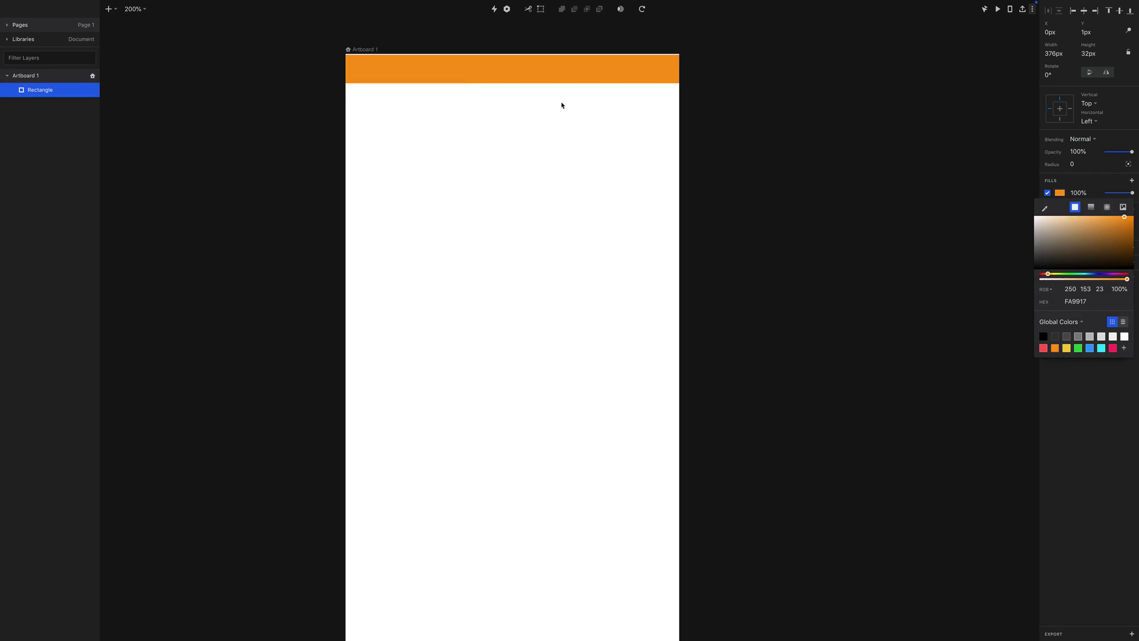
Step: Stretch the orange header rectangle past the artboard's upper edge to about 39 px high and lock its layer
drag(515, 56, 514, 45)
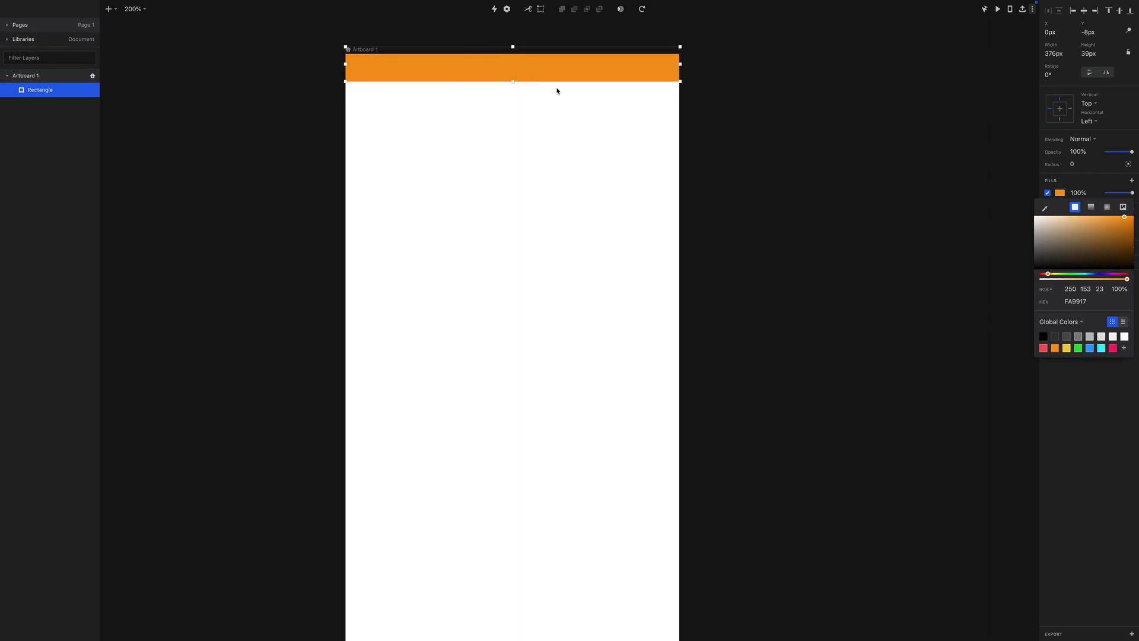
click(527, 43)
right_click(540, 62)
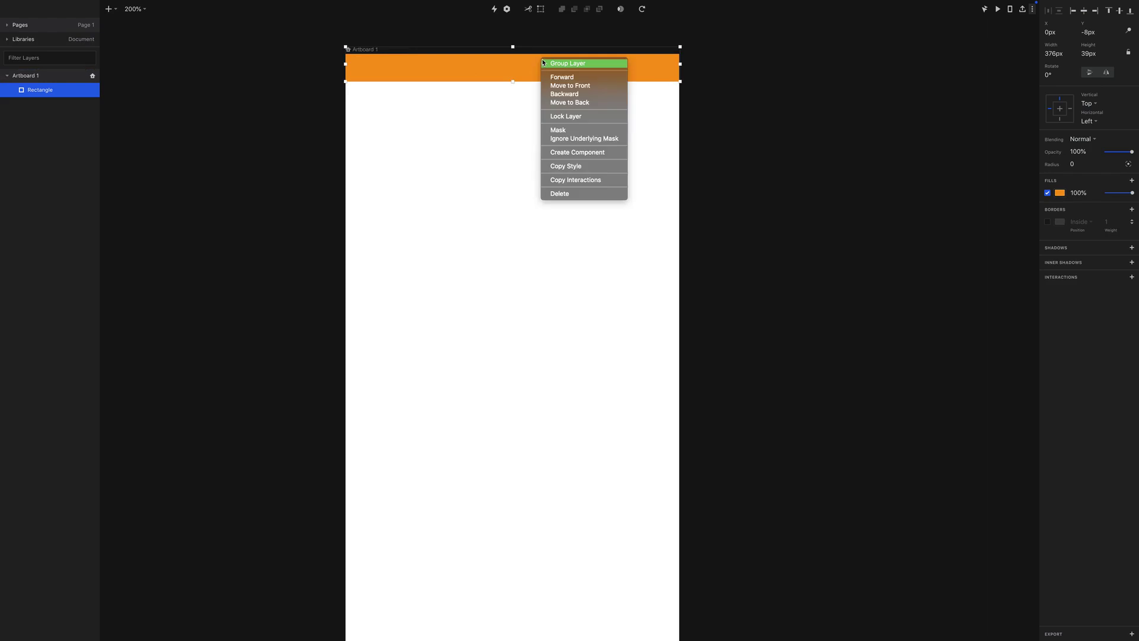
click(577, 118)
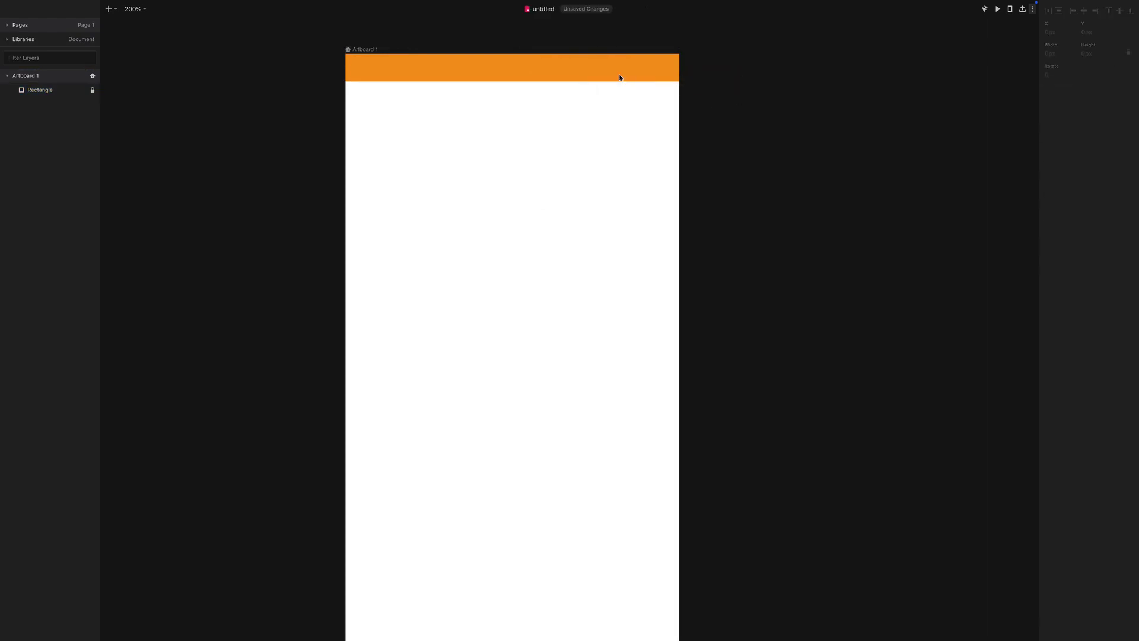
Step: Add a text layer reading "Home" on the white area below the header bar
click(112, 10)
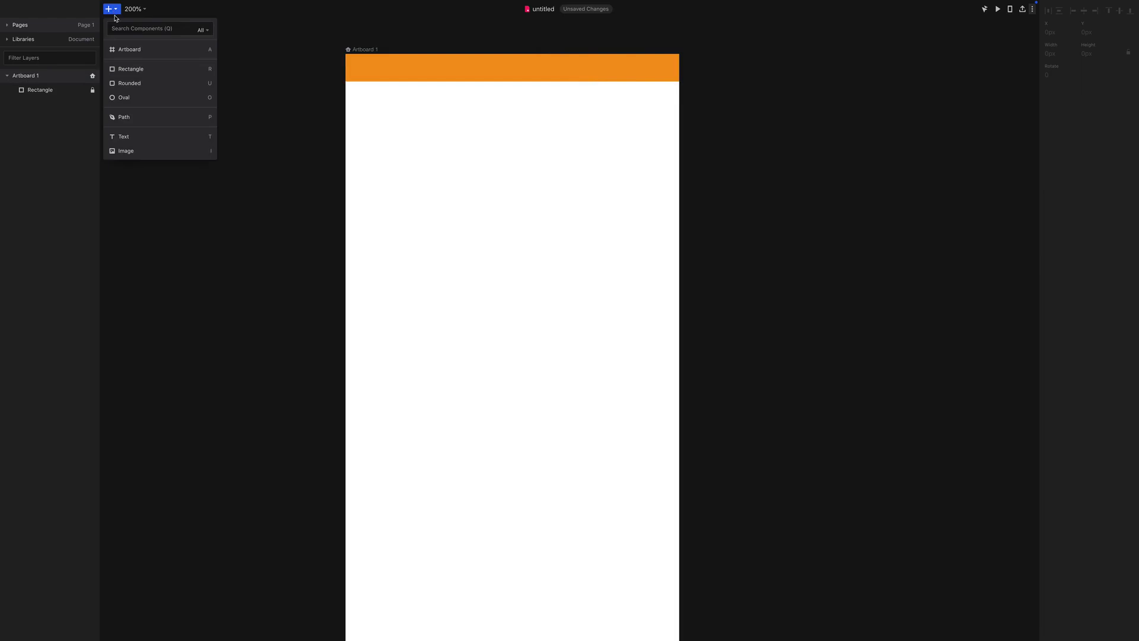
click(136, 137)
click(423, 177)
text(HOme)
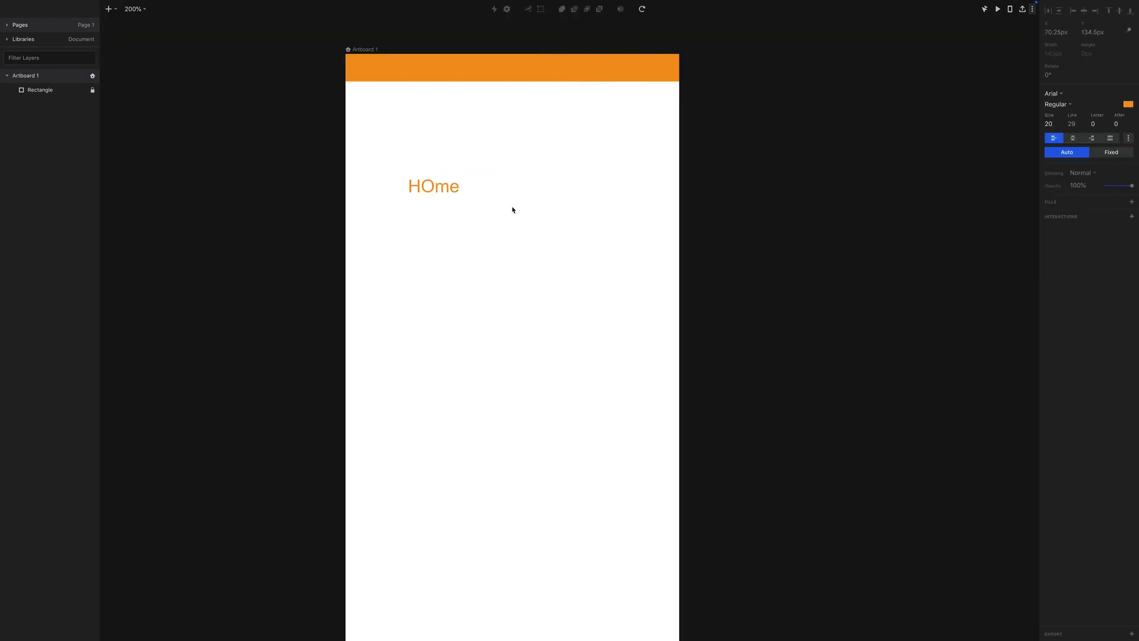
key(Escape)
double_click(441, 192)
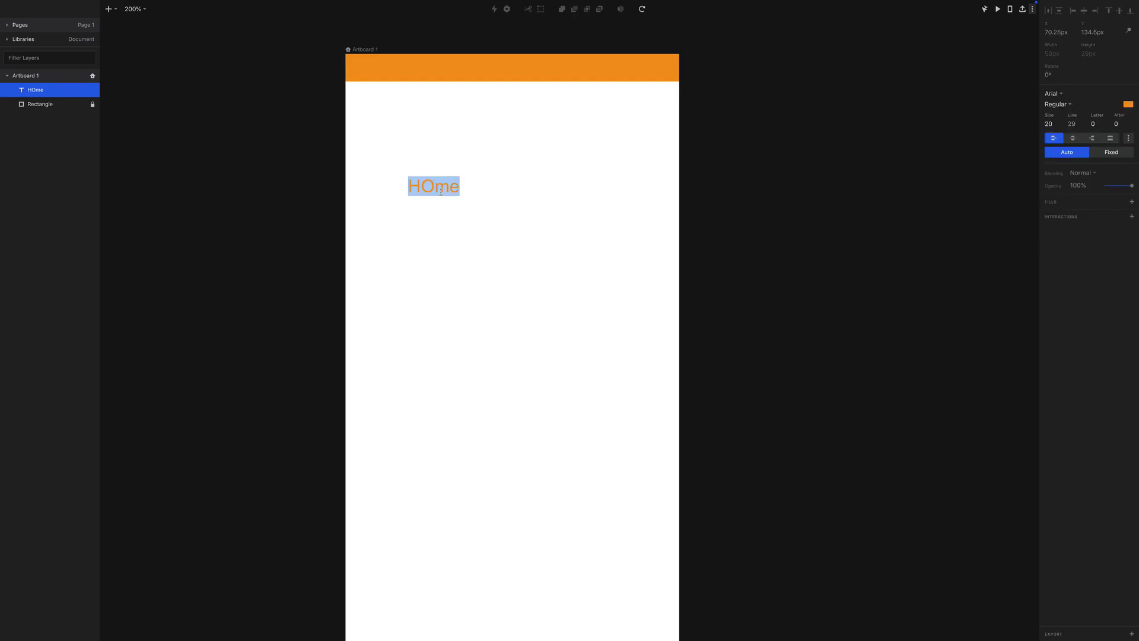
text(Home)
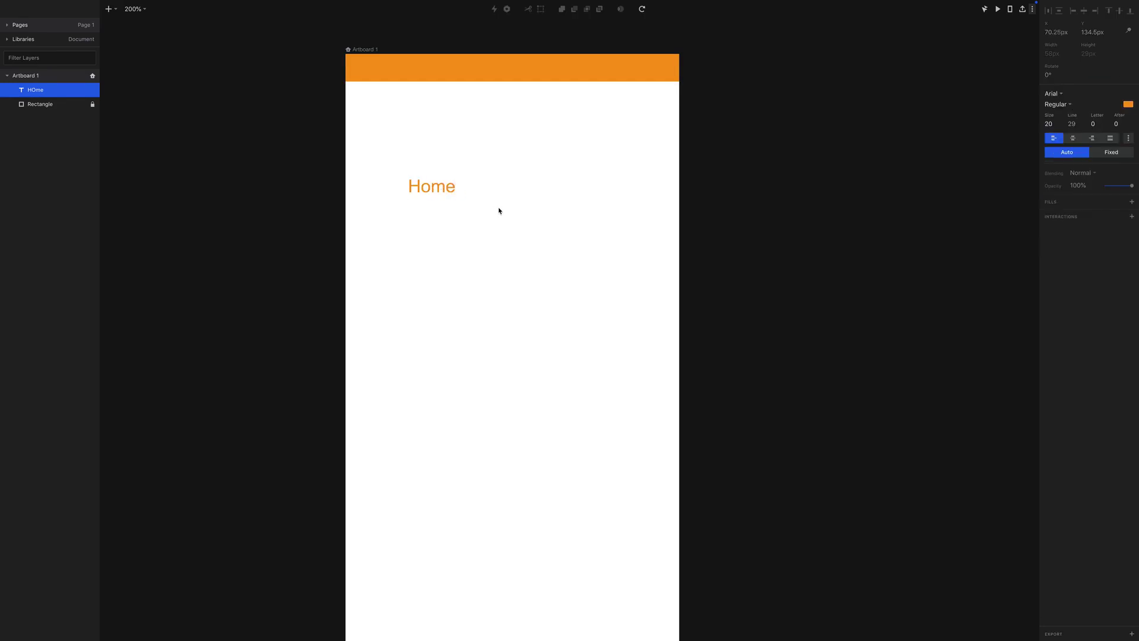
key(Escape)
Step: Move the Home text to the middle of the orange header and set its colour to white, FFFFFF
drag(447, 193, 524, 77)
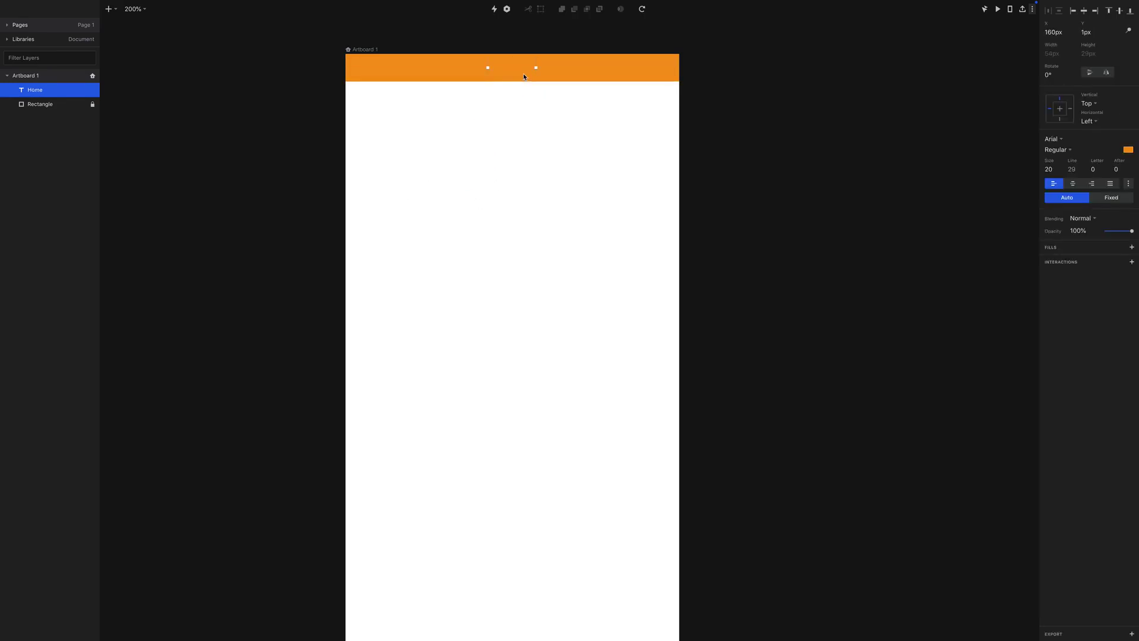
click(1129, 150)
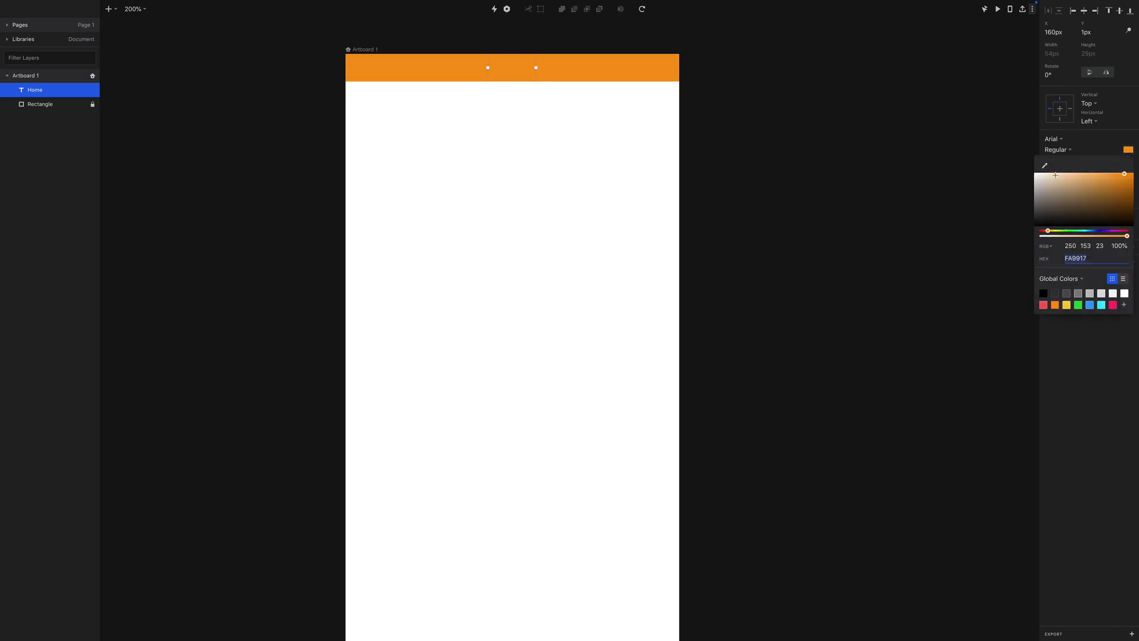
text(FFFFFF)
key(Return)
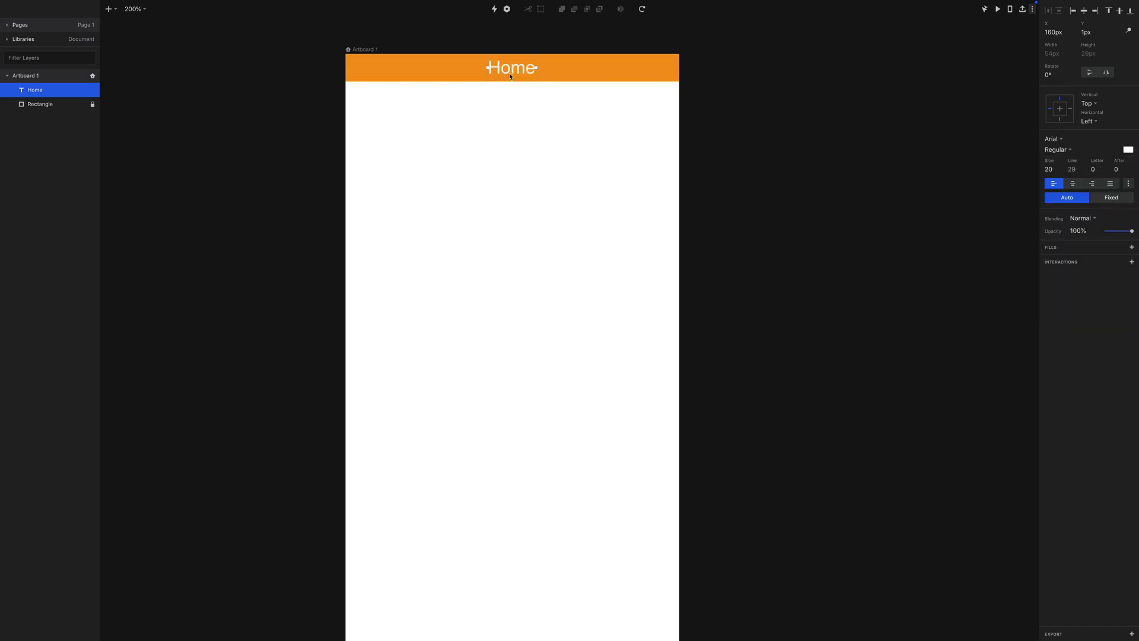
key(ctrl+0)
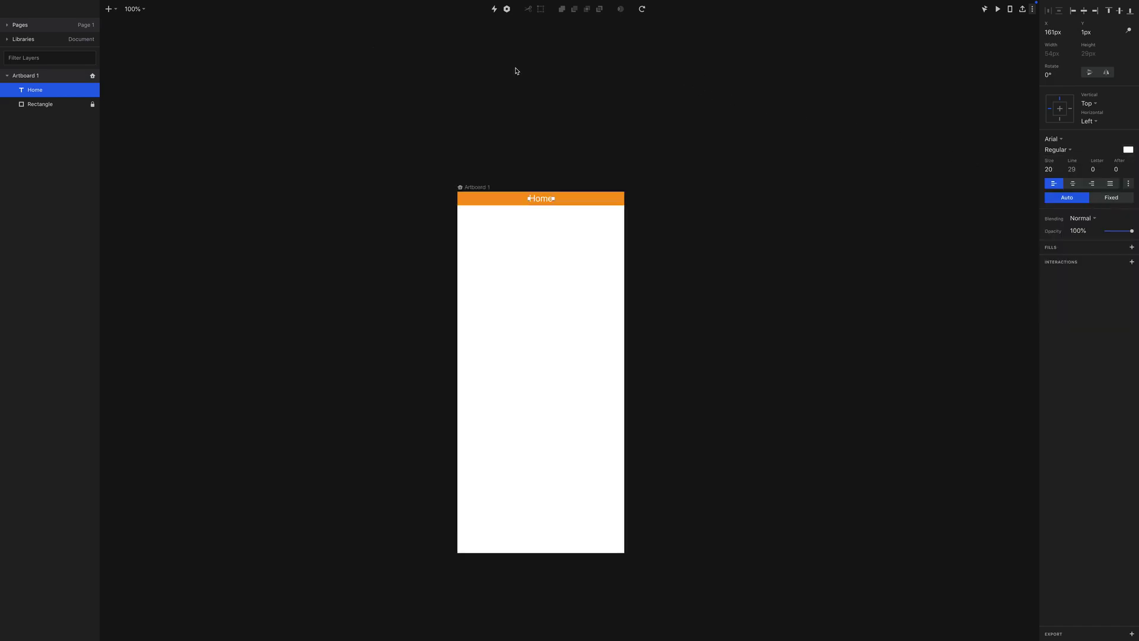
click(544, 300)
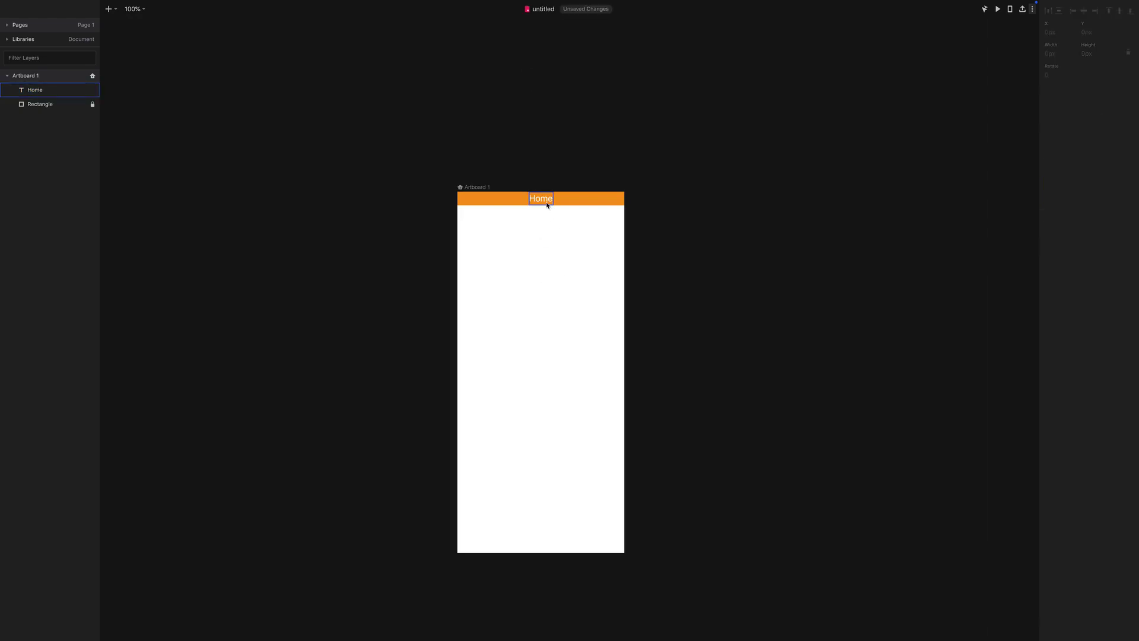
Step: Unlock the orange header rectangle's layer
key(ctrl+2)
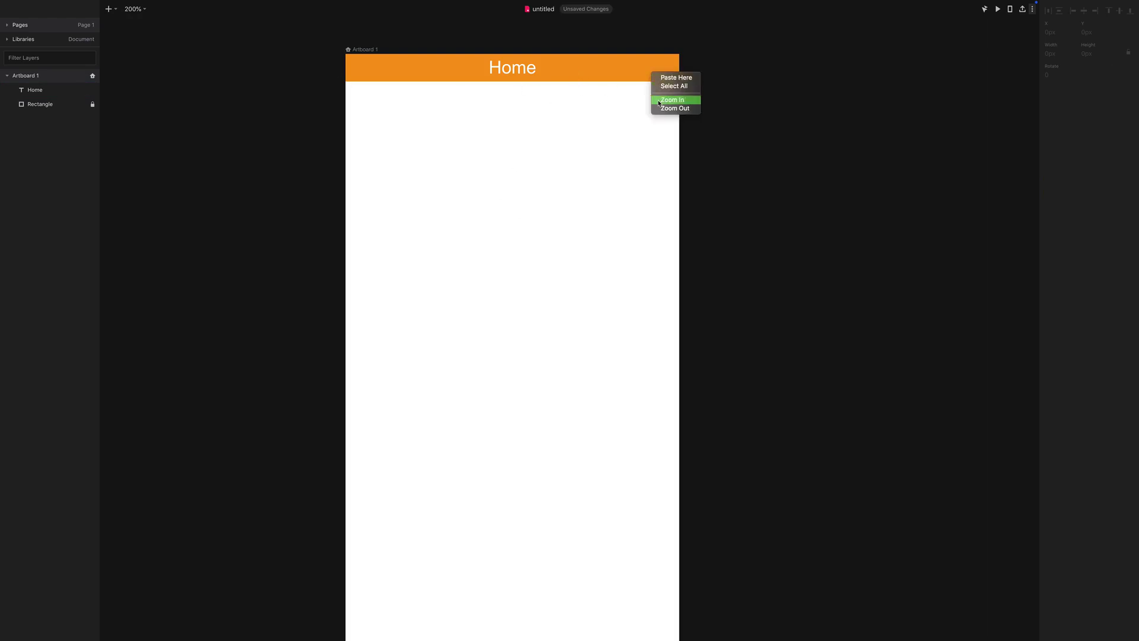
click(56, 104)
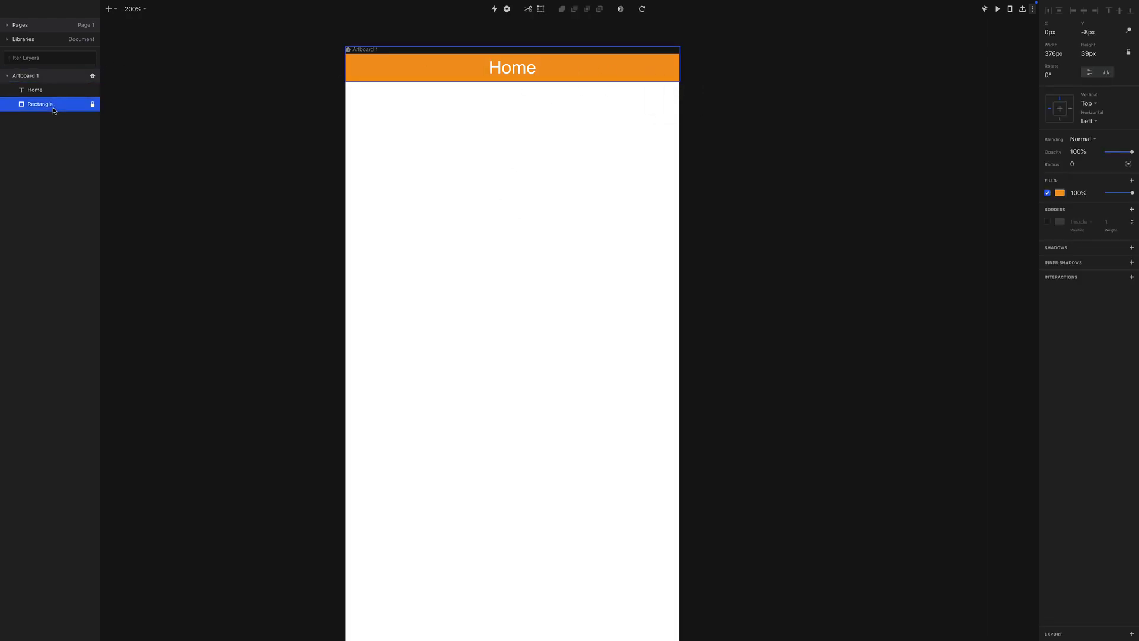
right_click(55, 106)
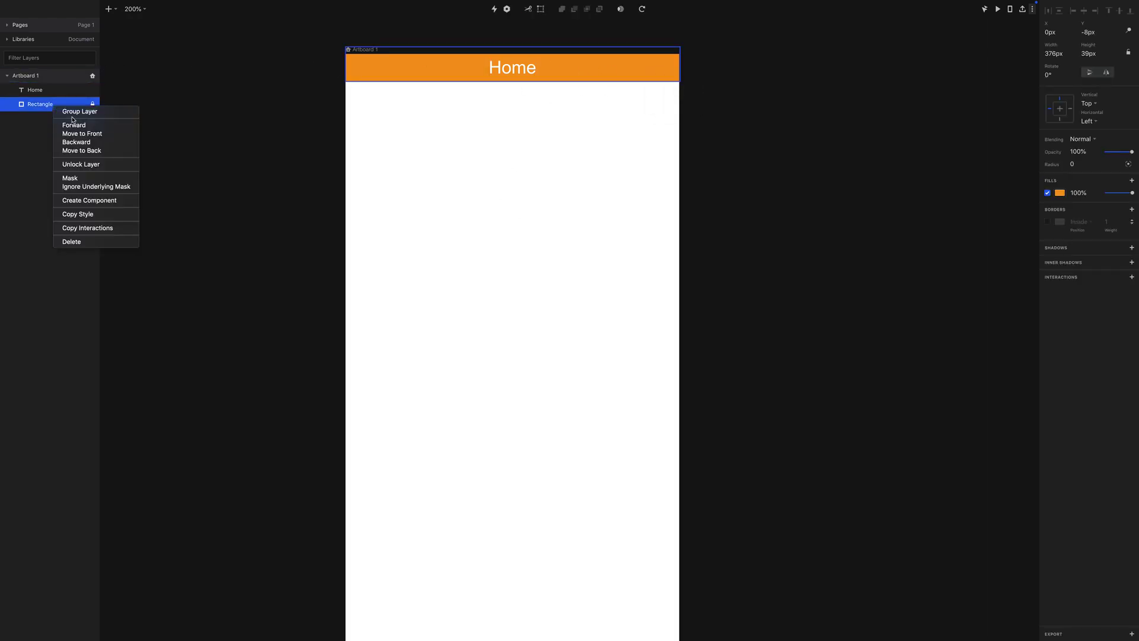
click(91, 166)
Step: Stretch the orange header downward to about 52 px high and shift the Home text down to its vertical middle
mouse_move(513, 83)
mouse_down()
mouse_move(513, 93)
mouse_move(524, 81)
mouse_up()
click(620, 104)
click(714, 86)
click(605, 79)
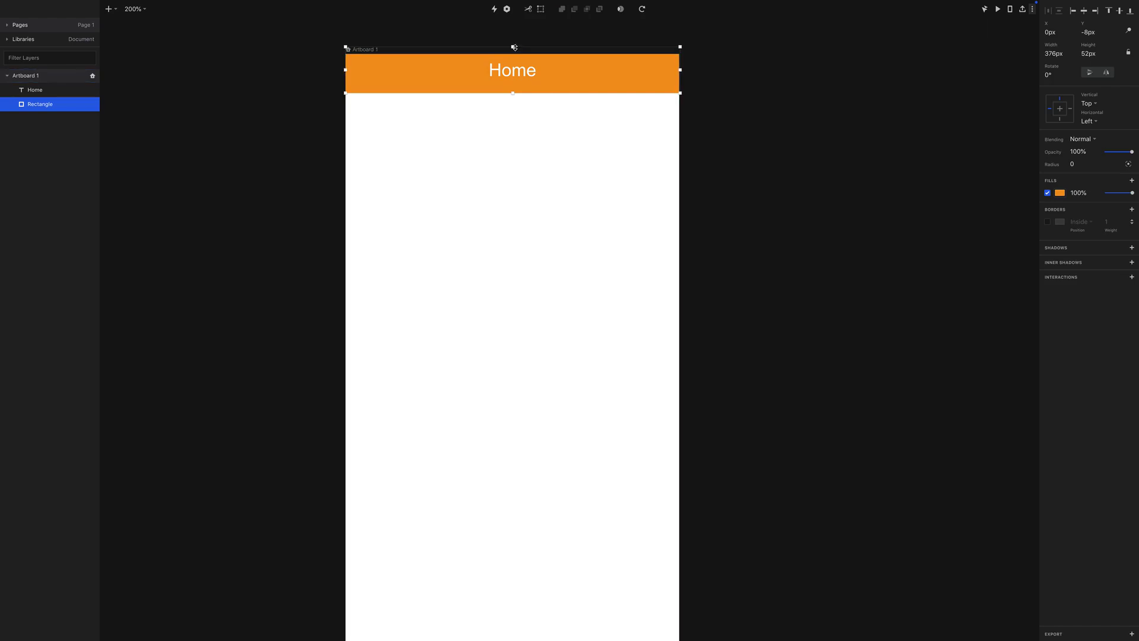
drag(520, 71, 519, 75)
click(714, 89)
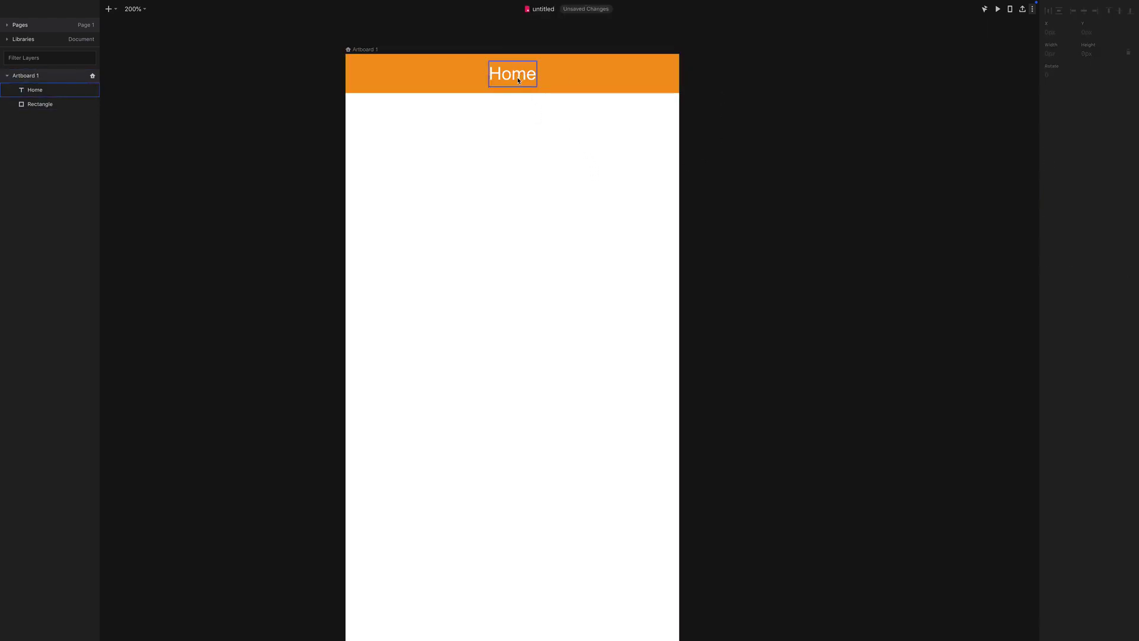
Step: Draw a full-width rectangle about 375 by 162 px below the header, starting about 100 px from the artboard's upper edge
click(109, 10)
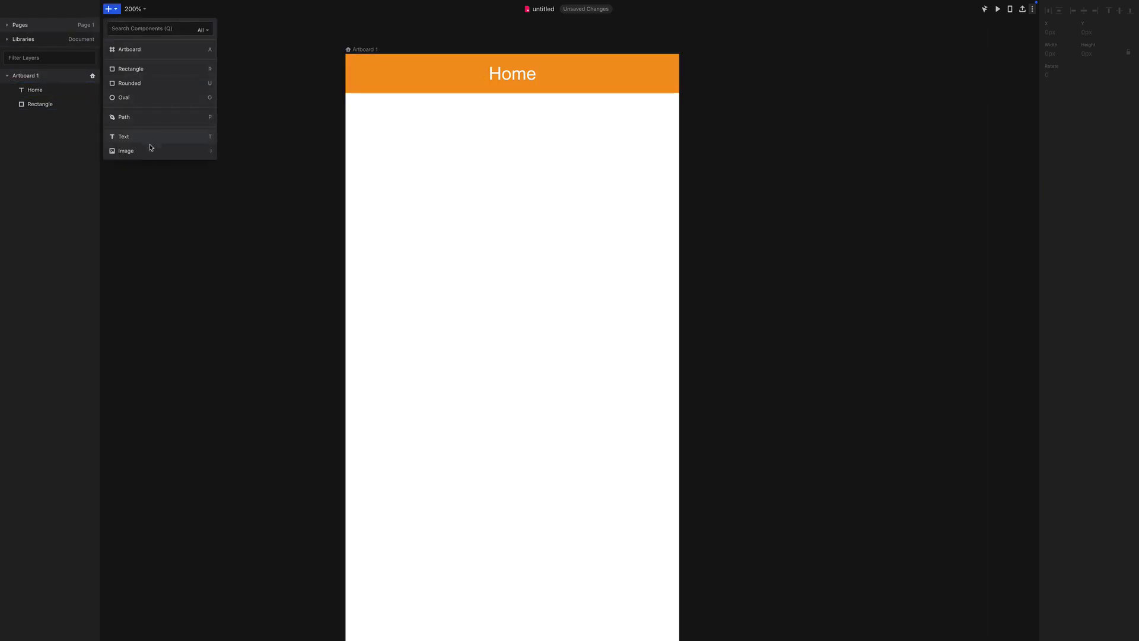
click(133, 69)
drag(683, 146, 340, 286)
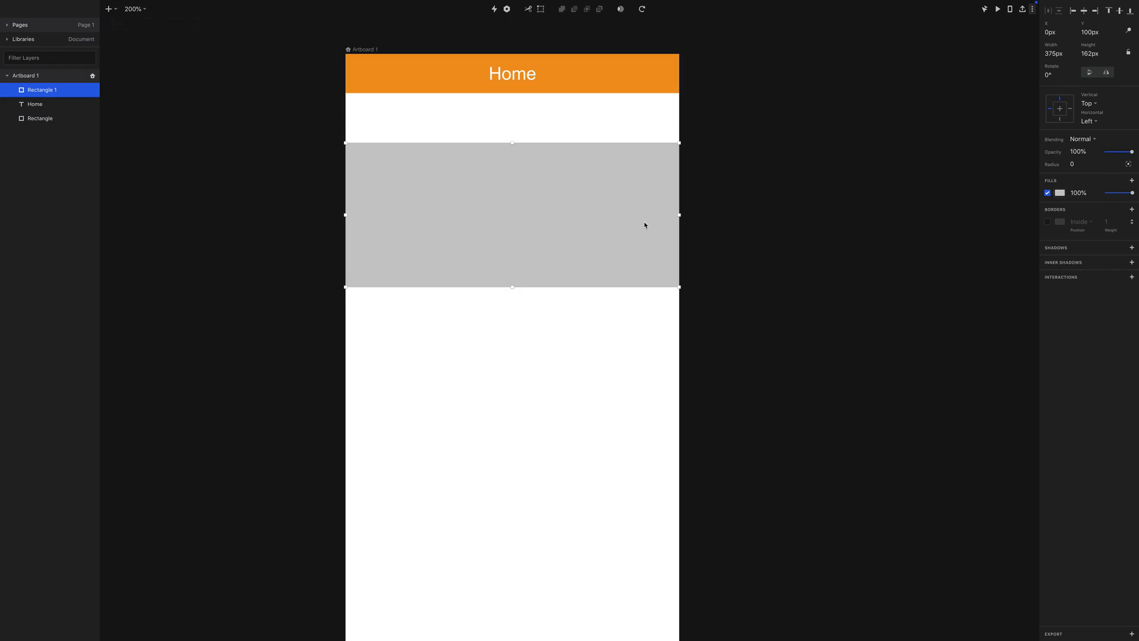
Step: Switch to Google Chrome by opening a new incognito window
mouse_move(522, 629)
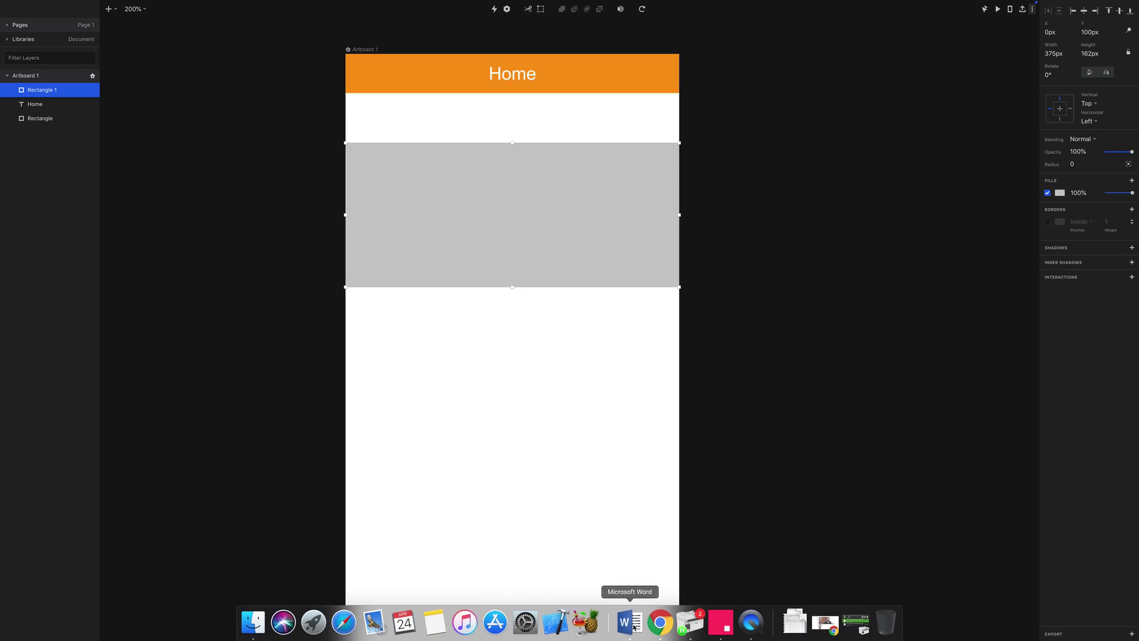
right_click(660, 622)
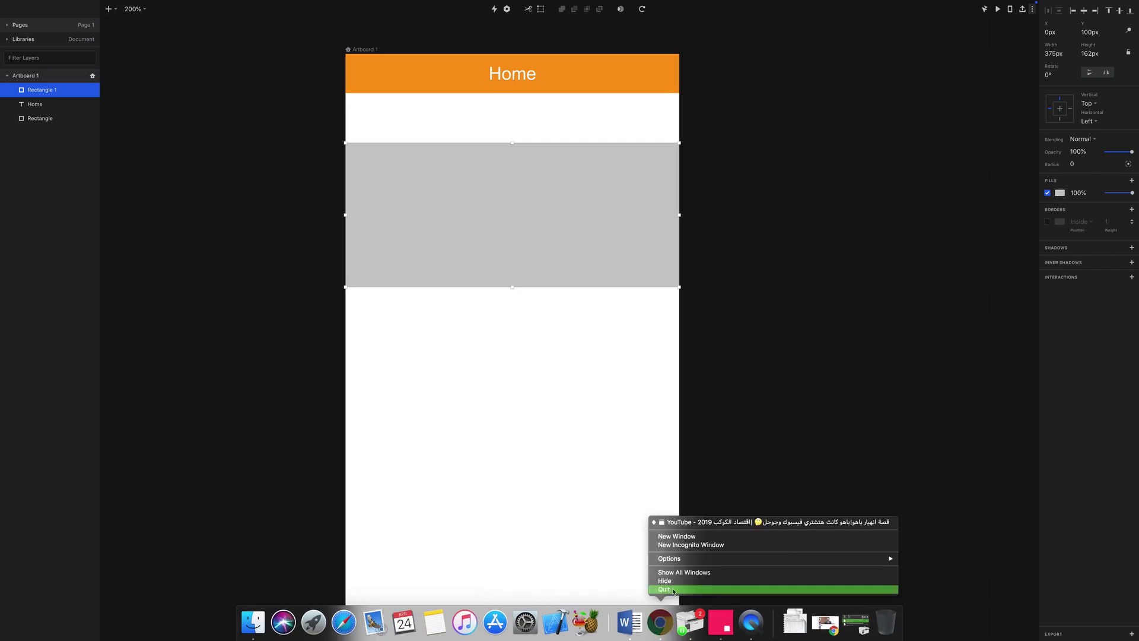
click(673, 545)
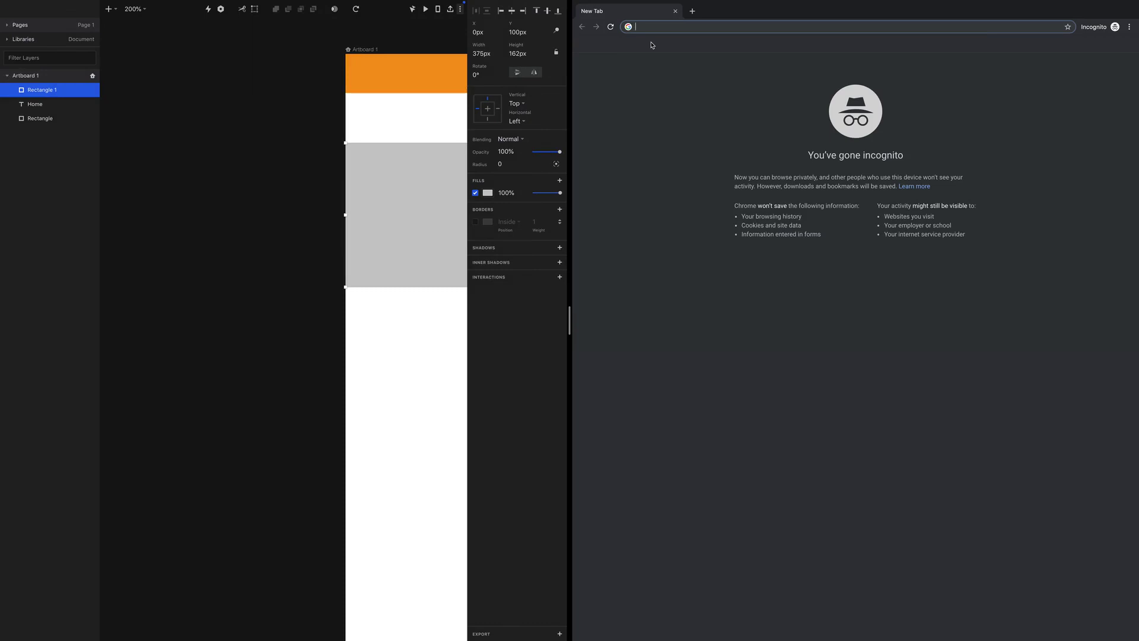
text(landa)
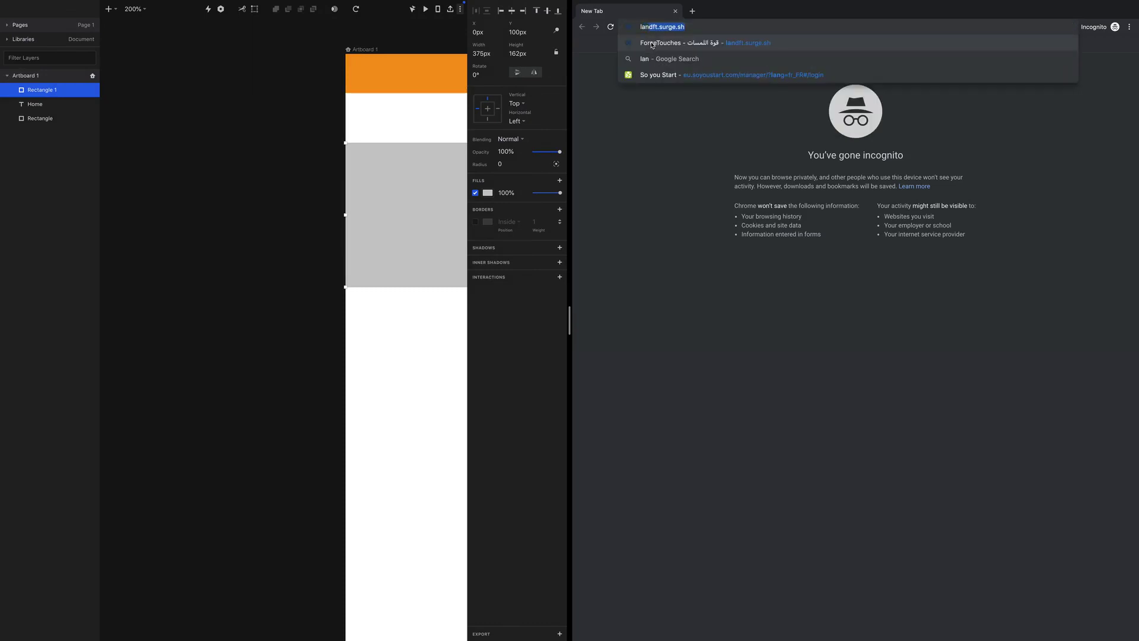
key(BackSpace)
key(BackSpace)
key(BackSpace)
key(BackSpace)
key(BackSpace)
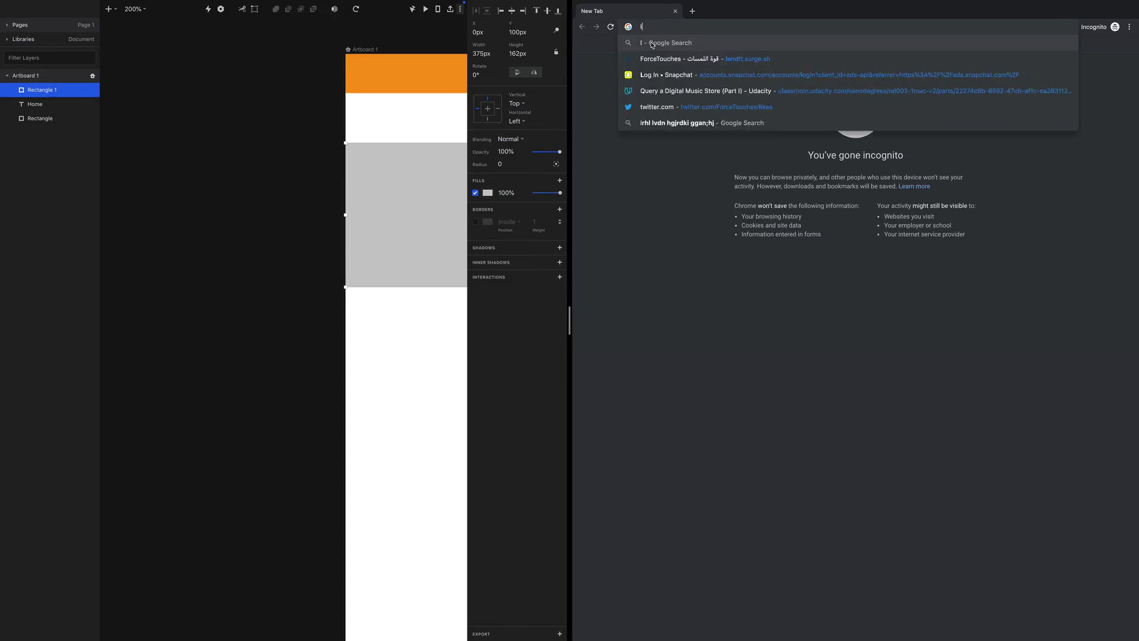
Step: Search Google Images for "products" and browse the pictures
text(products)
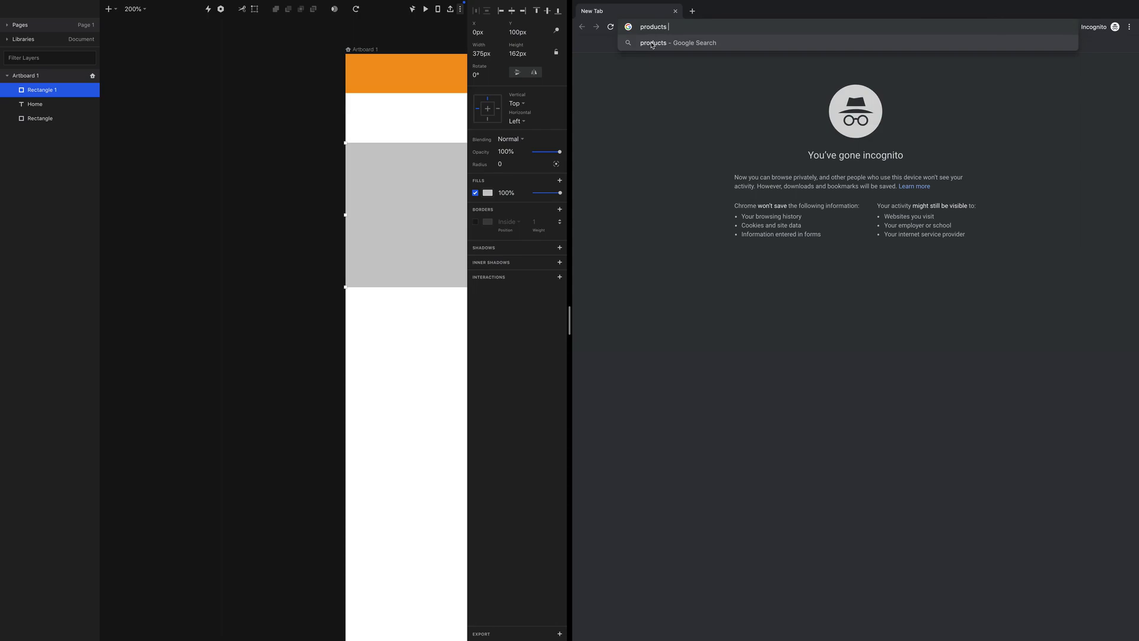
key(Return)
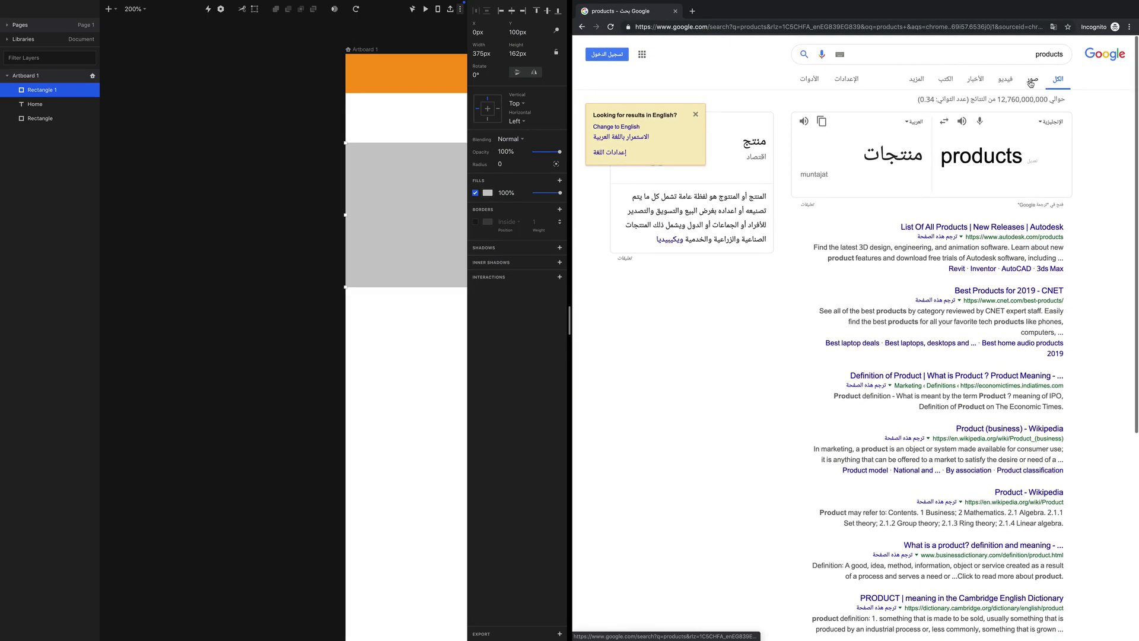
click(1033, 86)
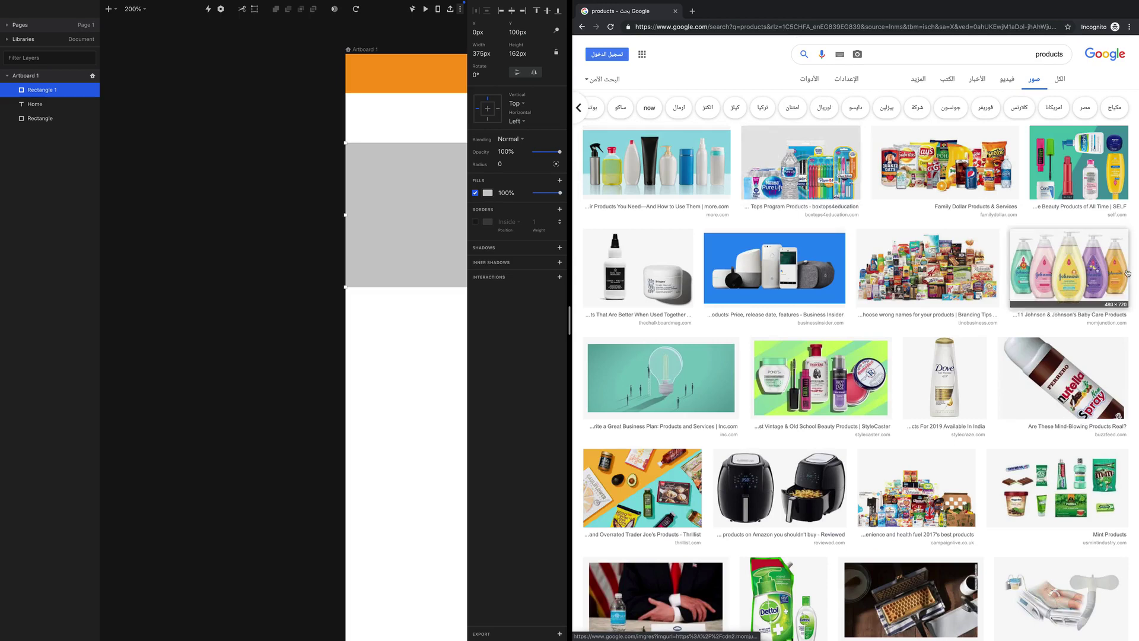
scroll(759, 334, down, 3)
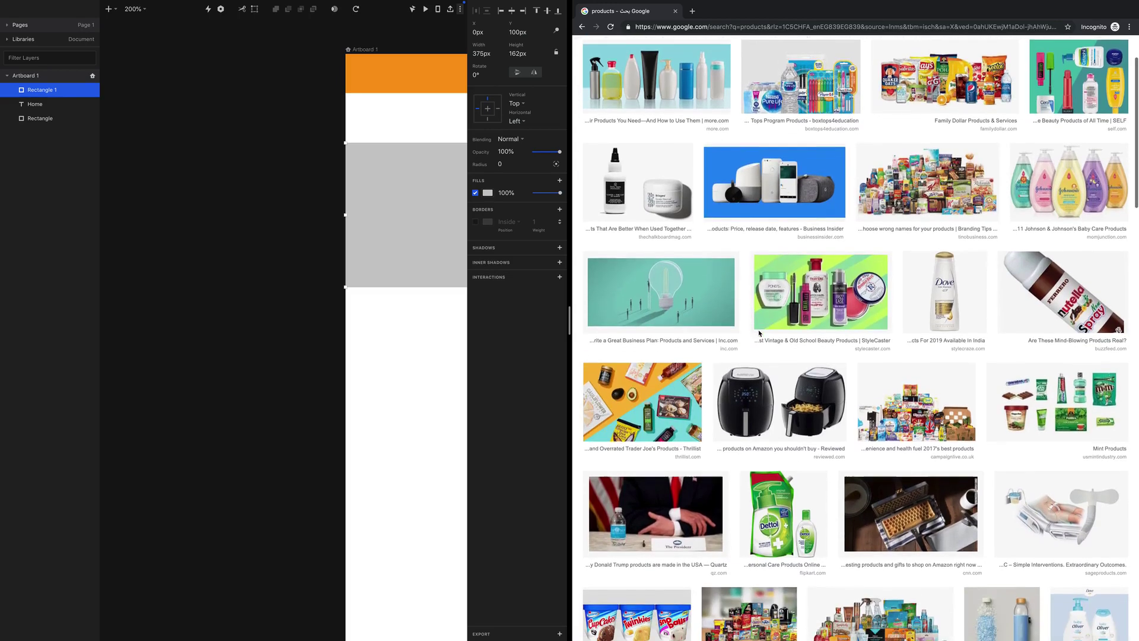
Step: Save the orange-and-turquoise groceries picture from the Thrillist result to the Desktop as a JPEG image
click(638, 396)
right_click(920, 375)
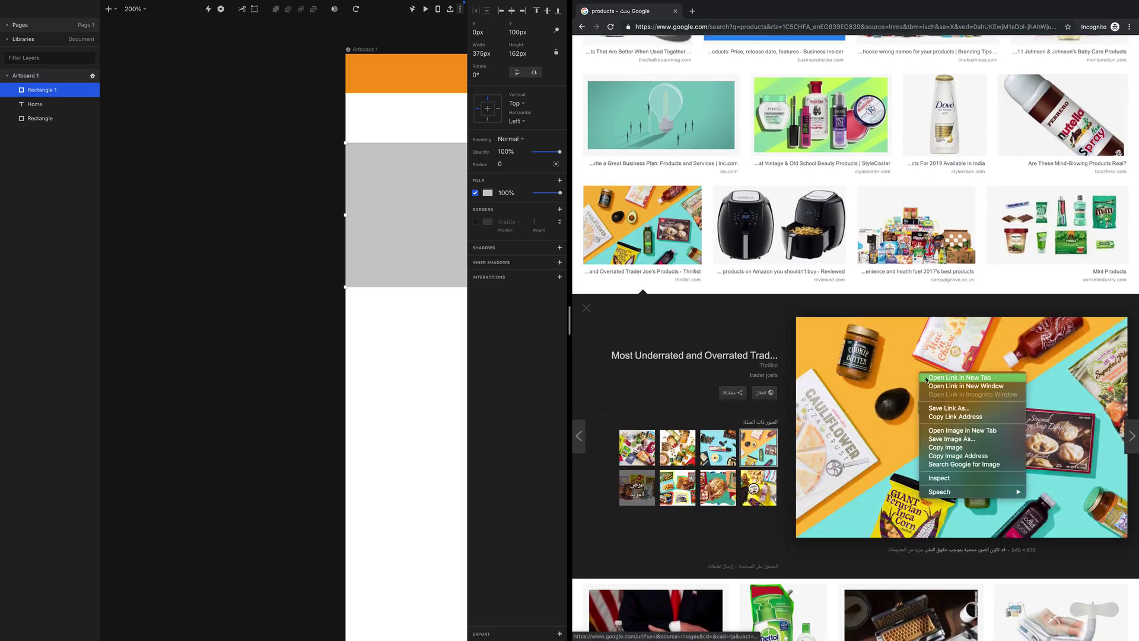
click(959, 439)
click(1032, 190)
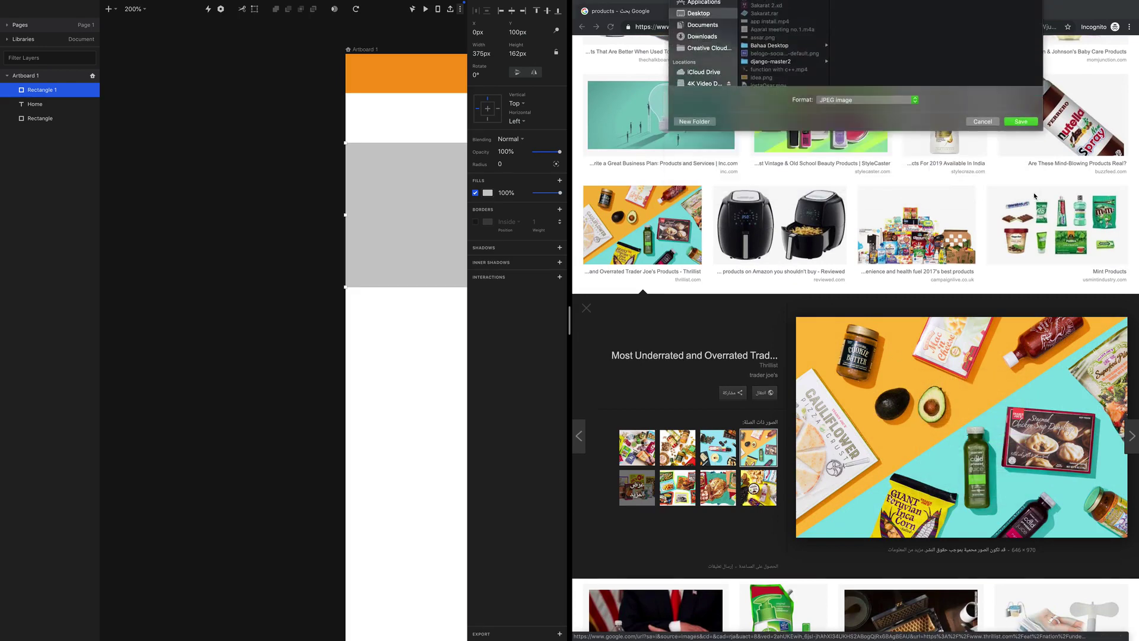
Step: Find the related picture of gold eye masks, "52 Brilliant Beauty Products", and save it to the Desktop as a JPEG image
scroll(776, 279, down, 3)
scroll(775, 279, down, 2)
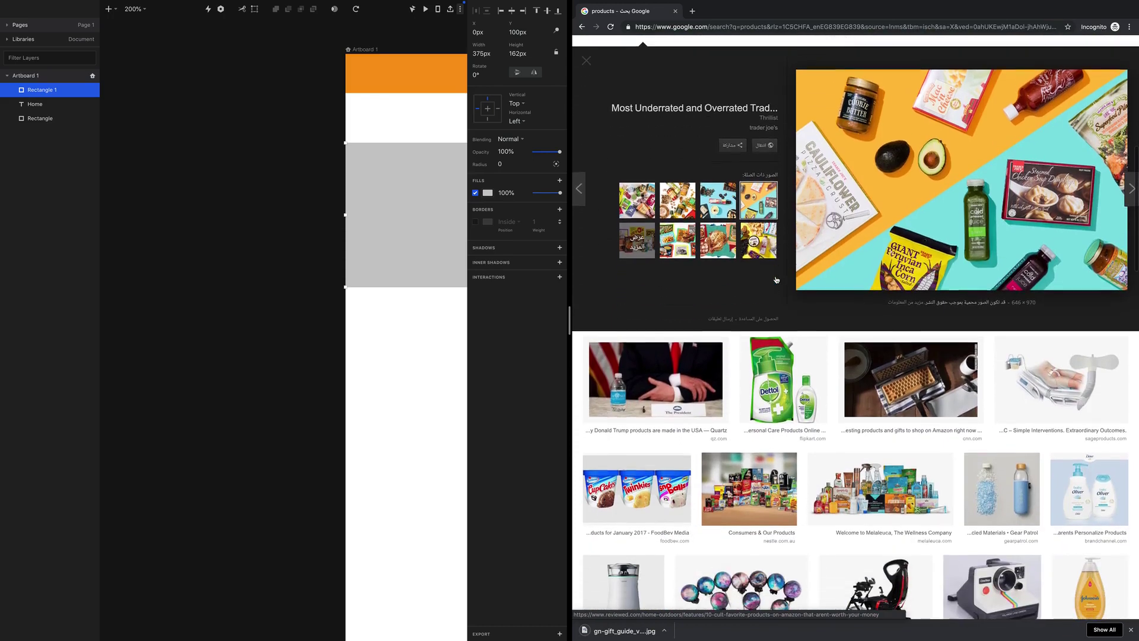
click(900, 373)
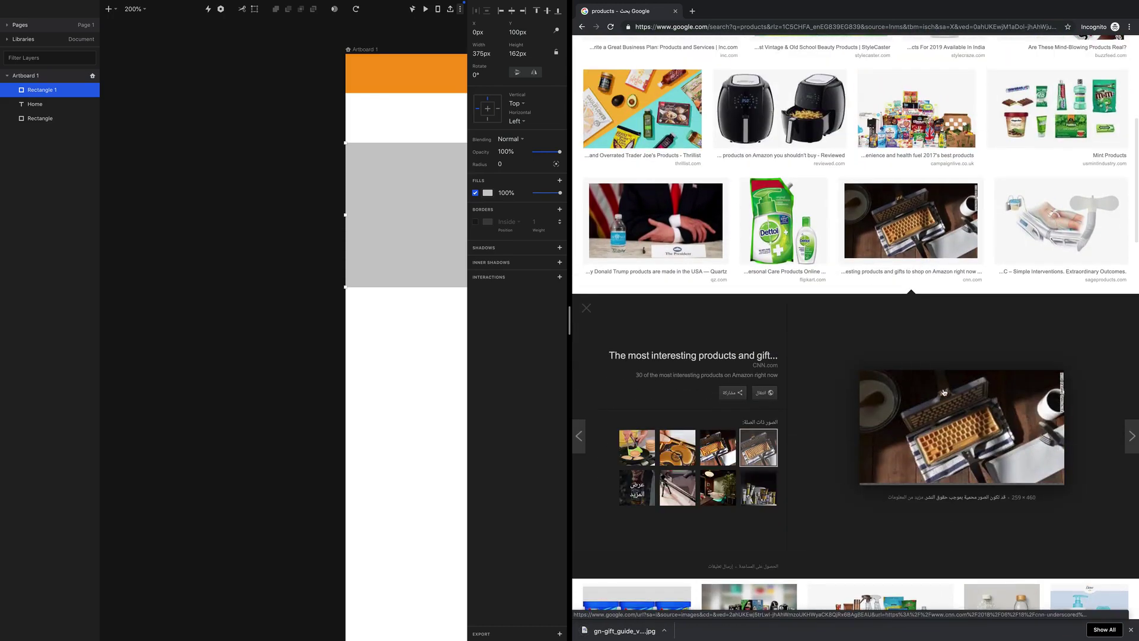
click(716, 448)
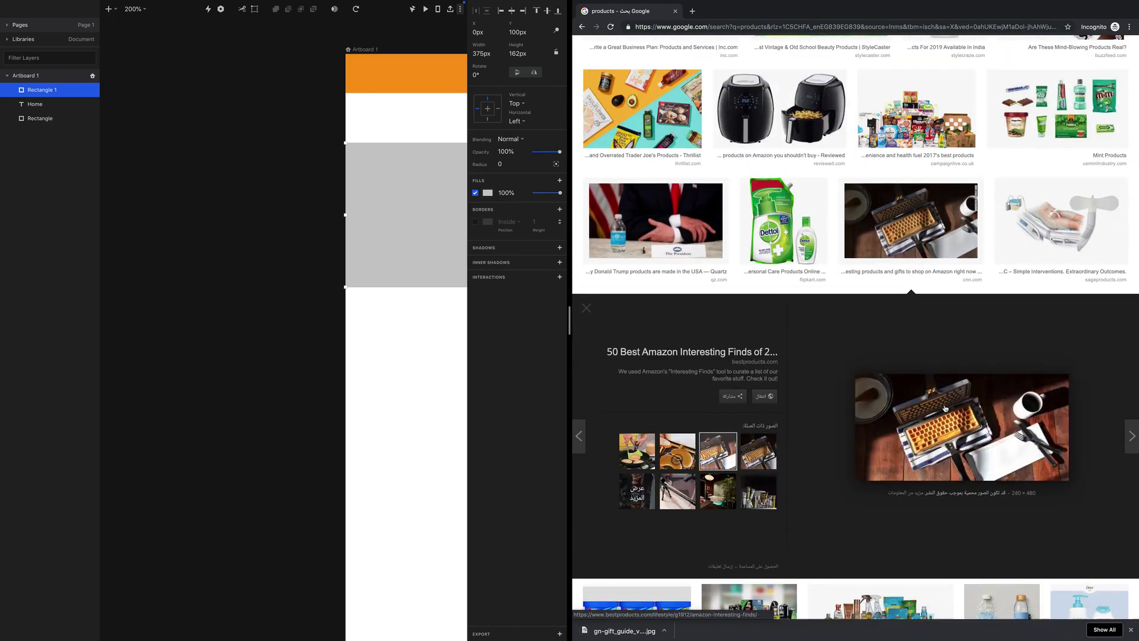
click(677, 451)
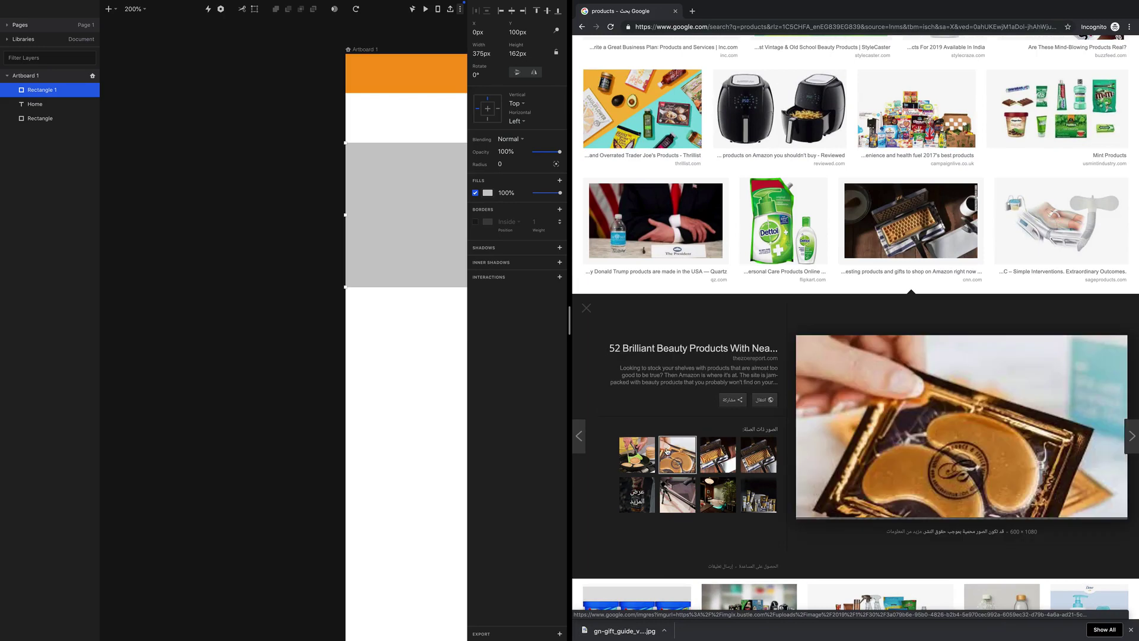
right_click(968, 411)
click(997, 476)
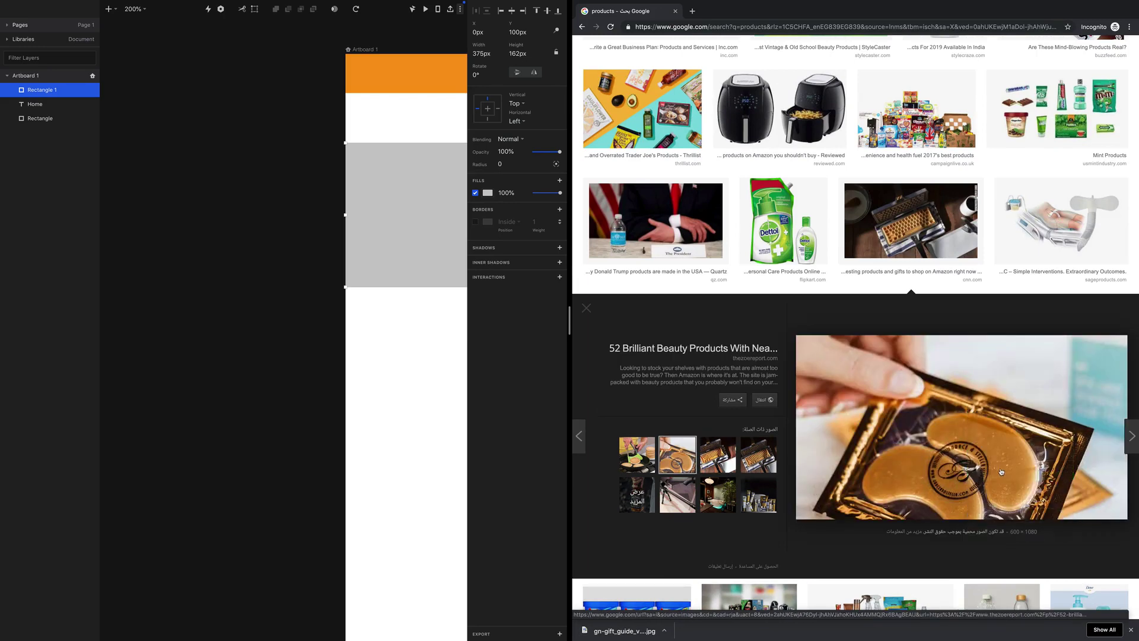
click(1019, 190)
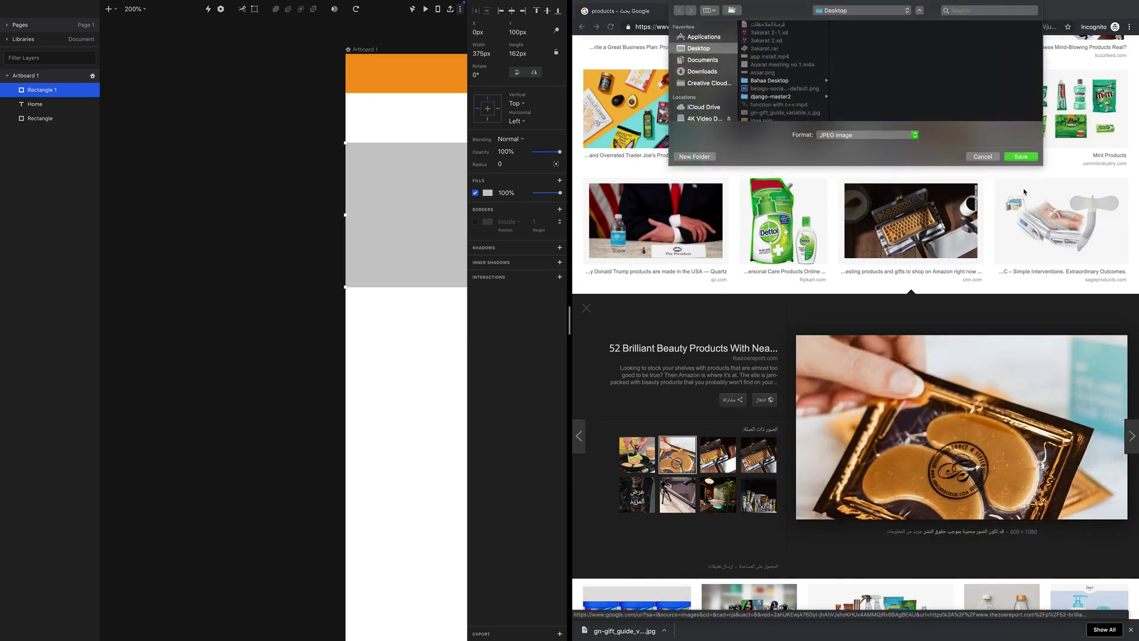
Step: Bring both downloaded pictures onto the artboard in InVision Studio and close the Chrome window
scroll(406, 336, right, 3)
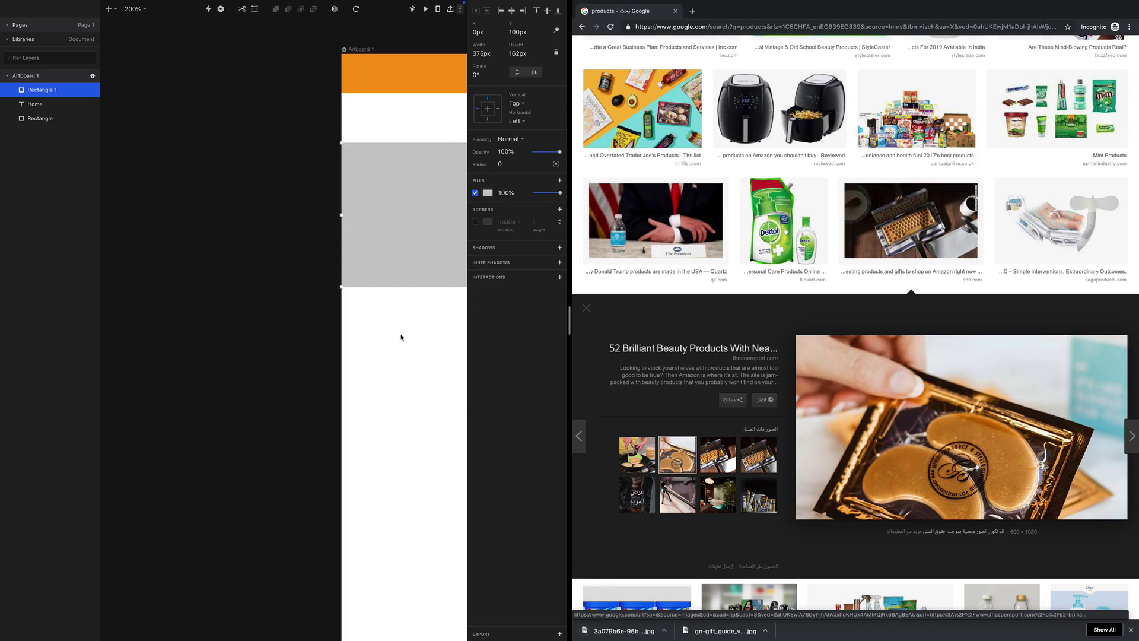
drag(623, 630, 235, 381)
drag(707, 636, 190, 101)
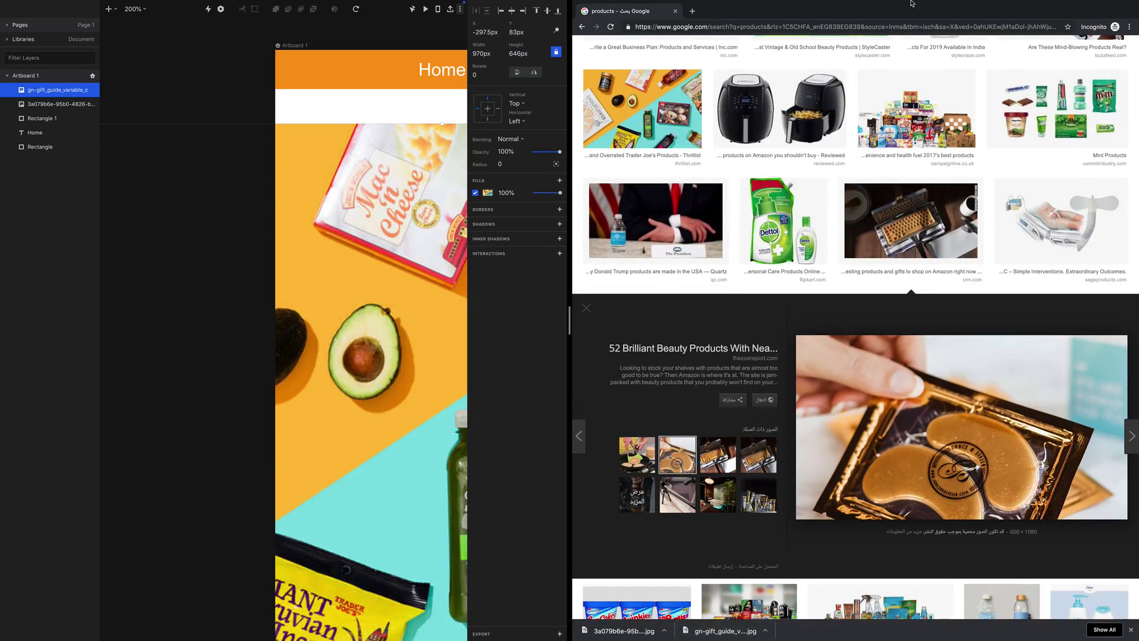
mouse_move(763, 7)
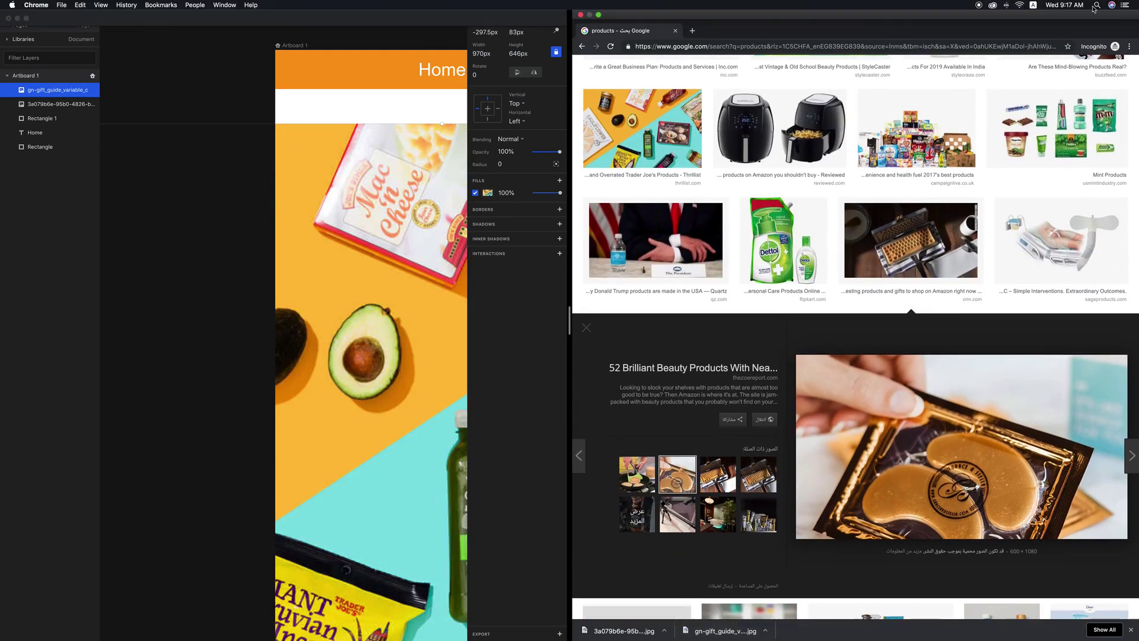
click(581, 16)
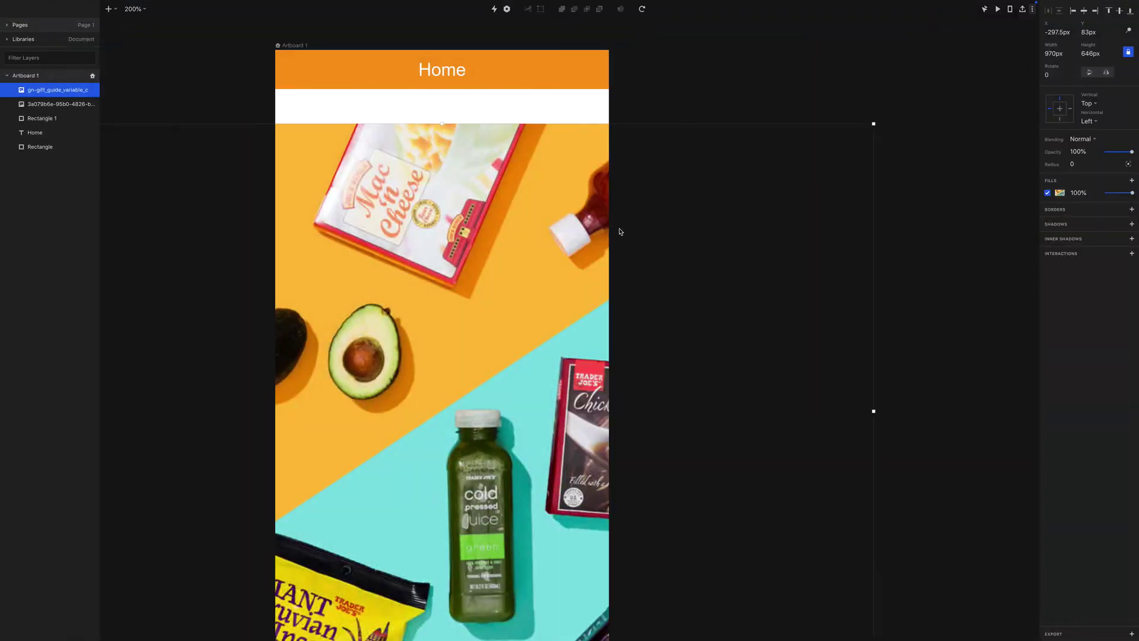
Step: Move the groceries picture off the artboard to its right and the gold eye mask picture above it
key(super+minus)
key(super+minus)
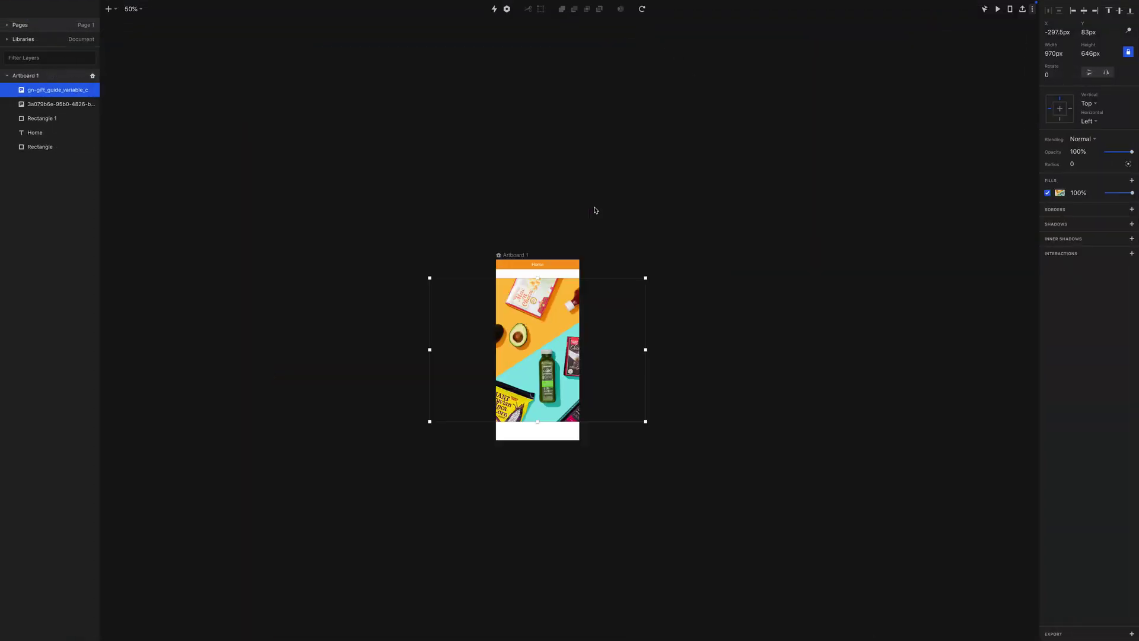
drag(547, 351, 813, 319)
drag(566, 370, 593, 157)
click(593, 249)
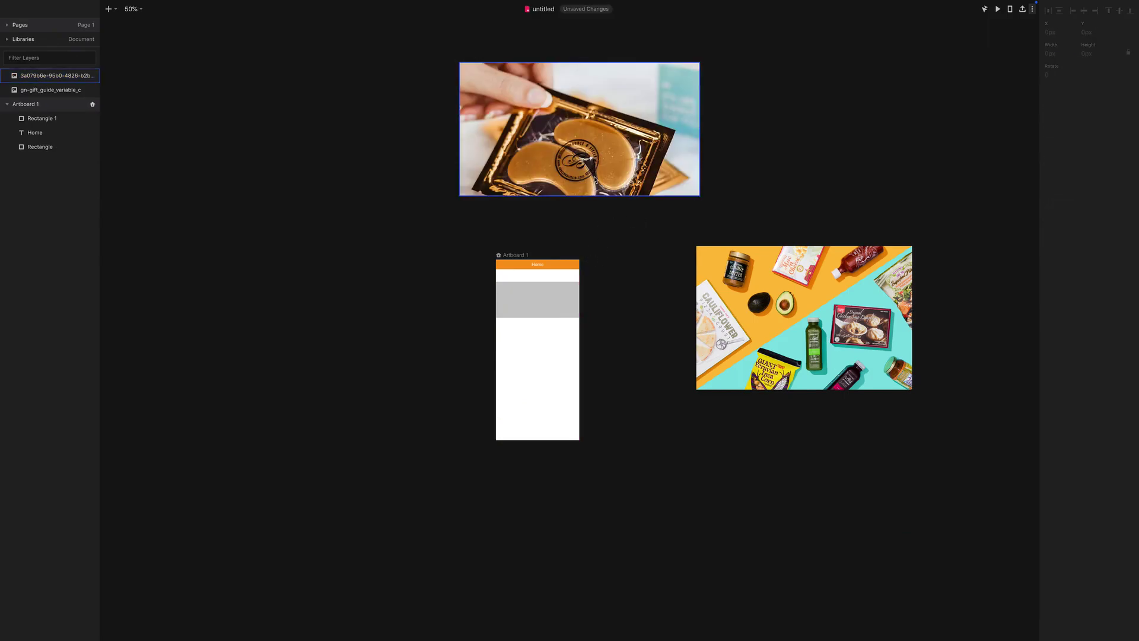
Step: Scale the gold eye mask picture down to about 381 by 212 px and lay it over the gray banner rectangle
click(694, 71)
drag(700, 62, 566, 316)
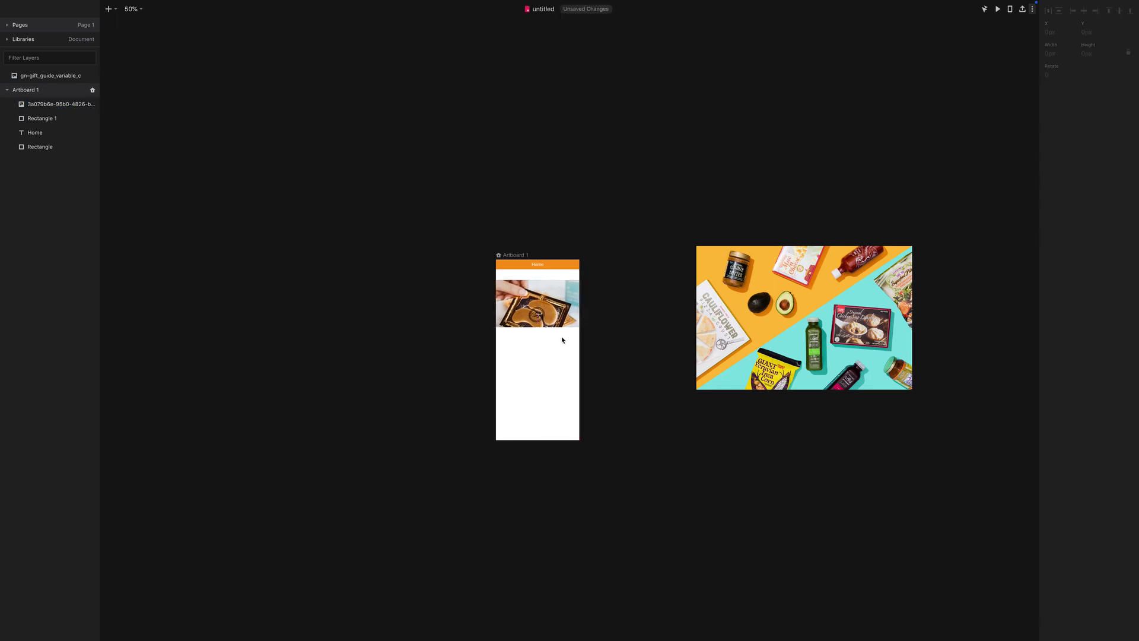
Step: Mask the gold eye mask picture with the gray banner rectangle beneath it
key(super+equal)
key(super+equal)
drag(556, 371, 473, 240)
right_click(474, 240)
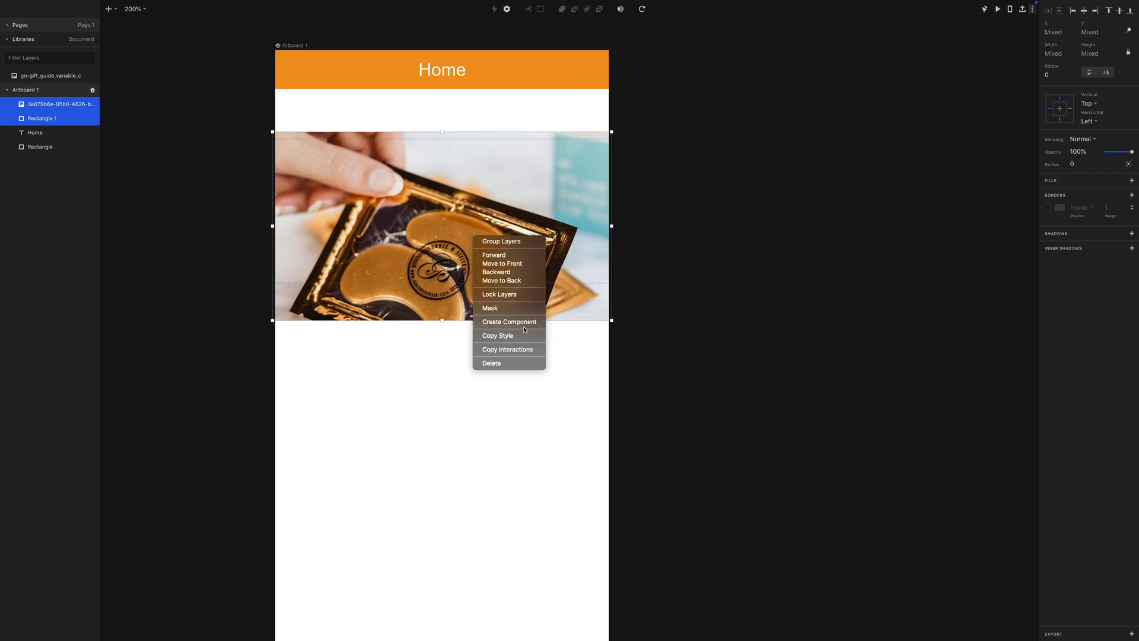
click(554, 374)
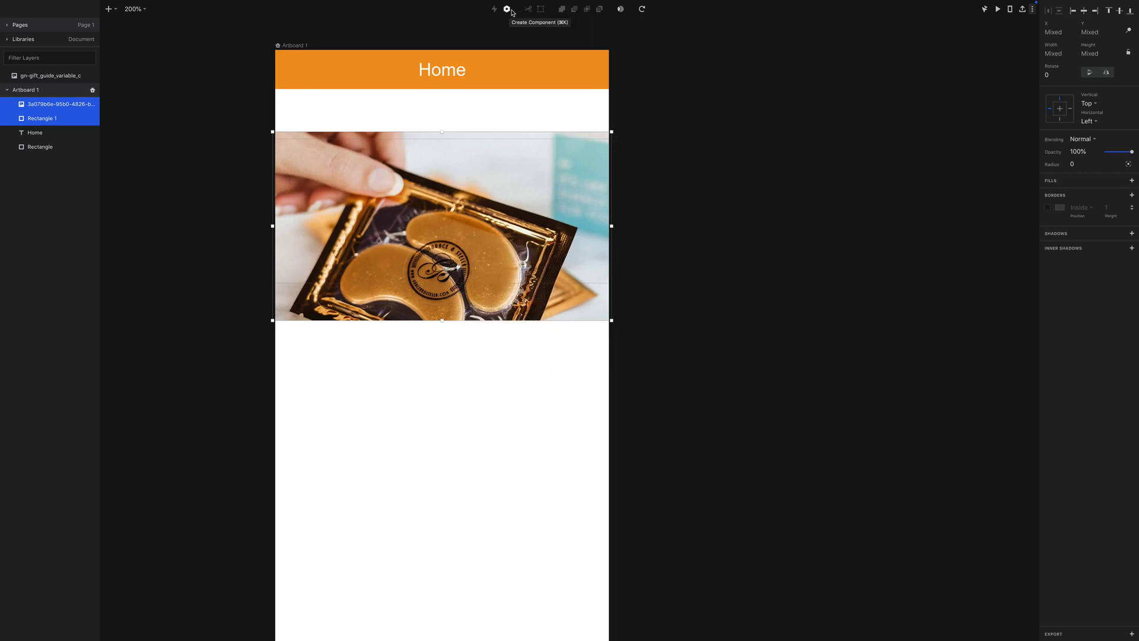
click(621, 9)
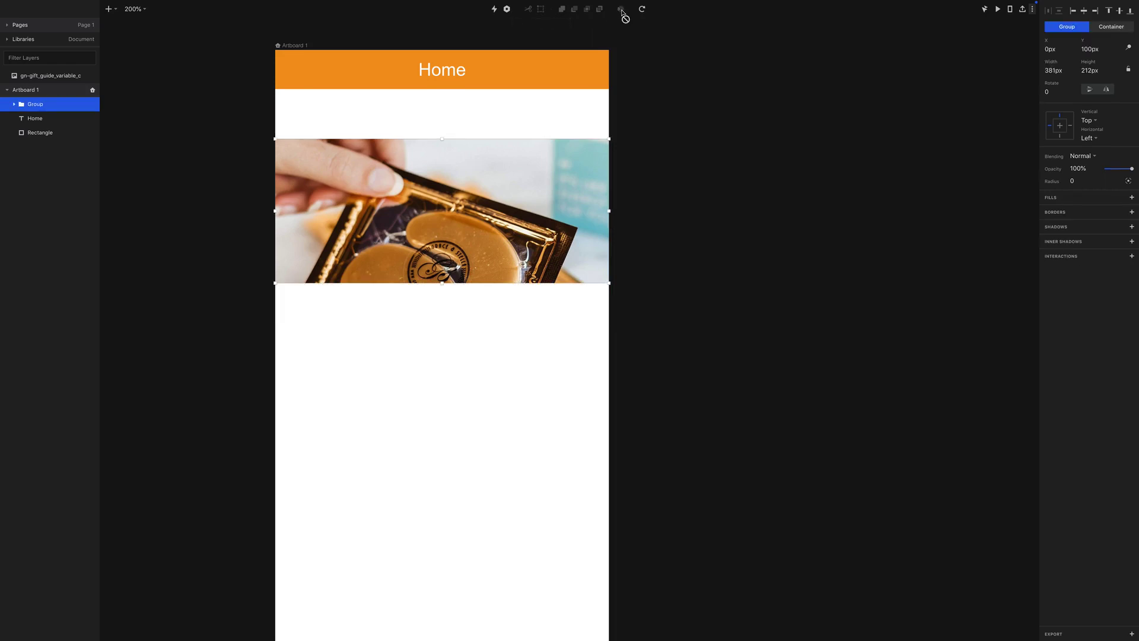
click(573, 308)
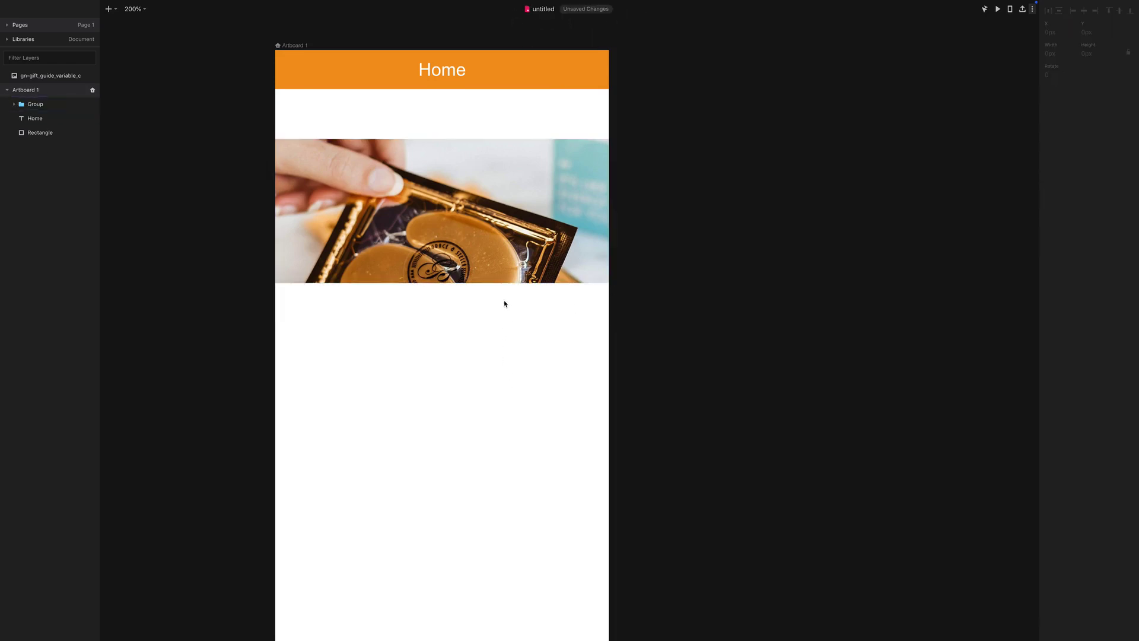
click(520, 281)
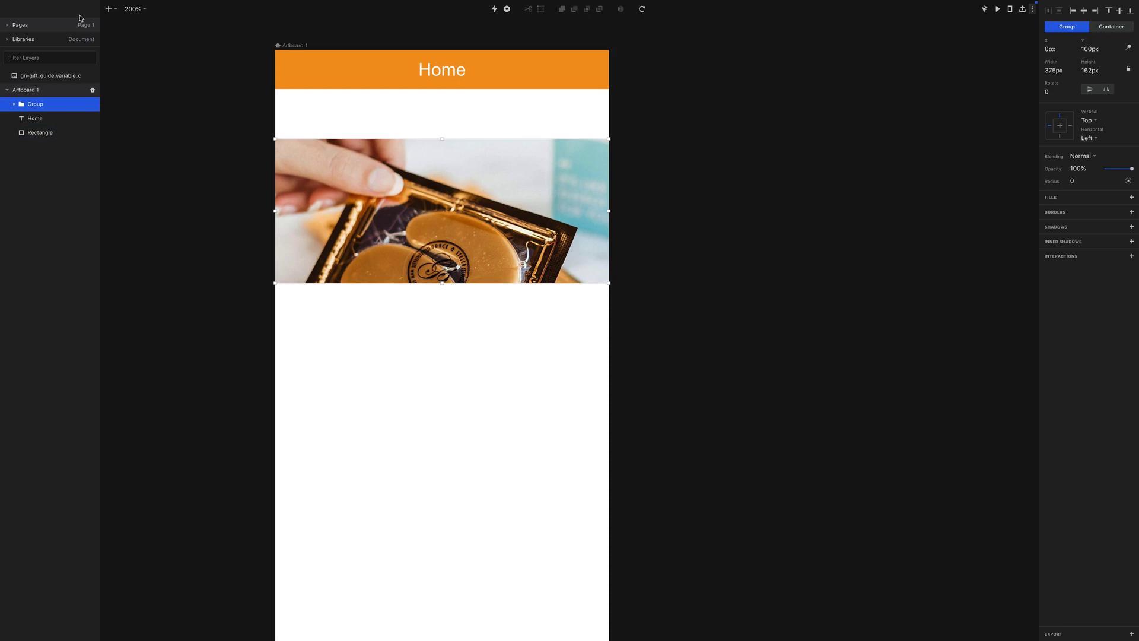
Step: Draw a small rounded rectangle about 17 by 22 px below the banner and fill it with orange FA9917
click(110, 10)
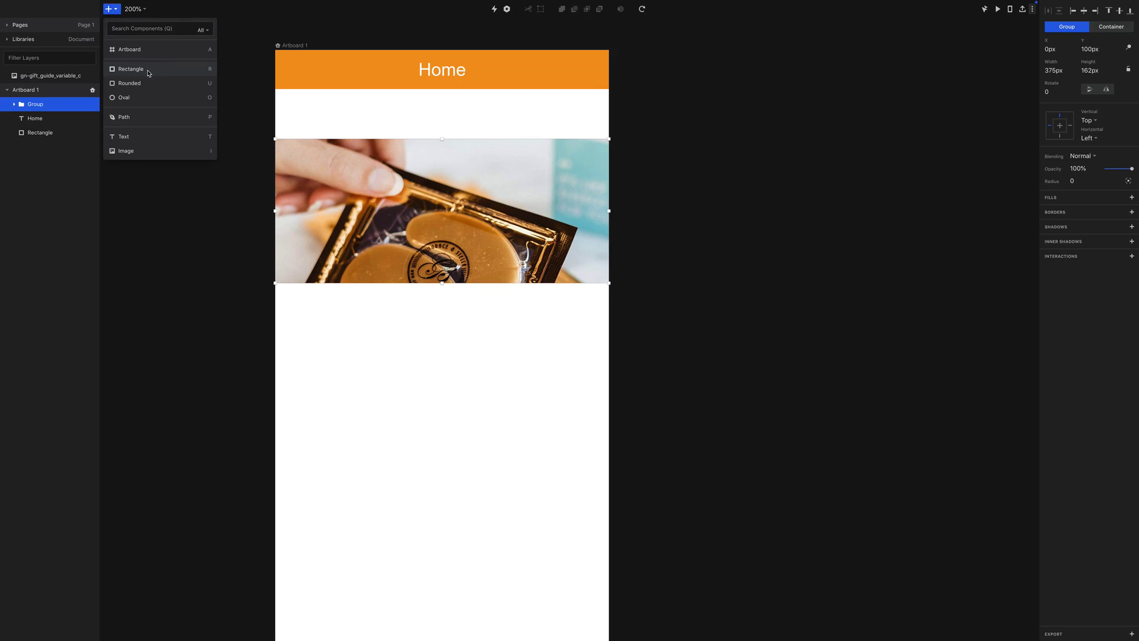
drag(516, 386, 505, 408)
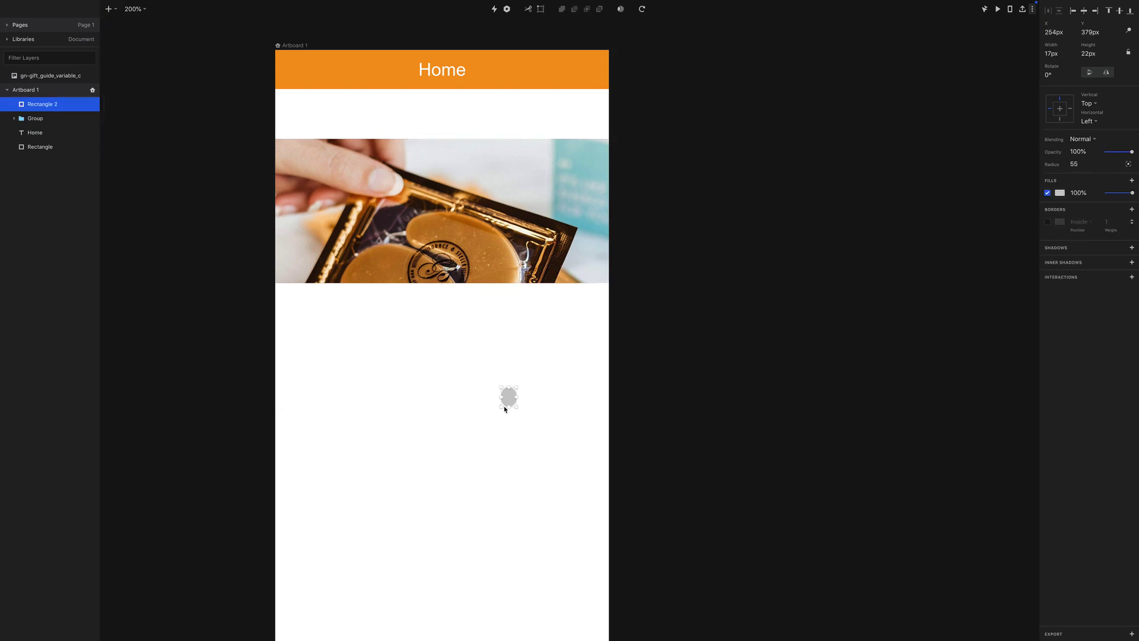
click(1060, 193)
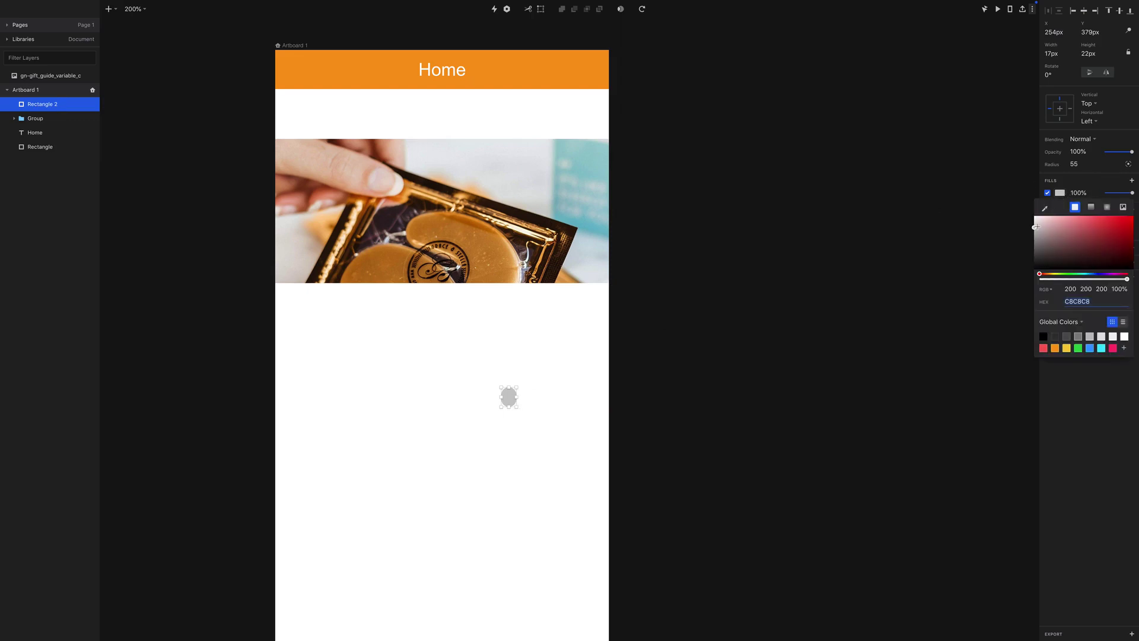
text(000000)
click(1054, 348)
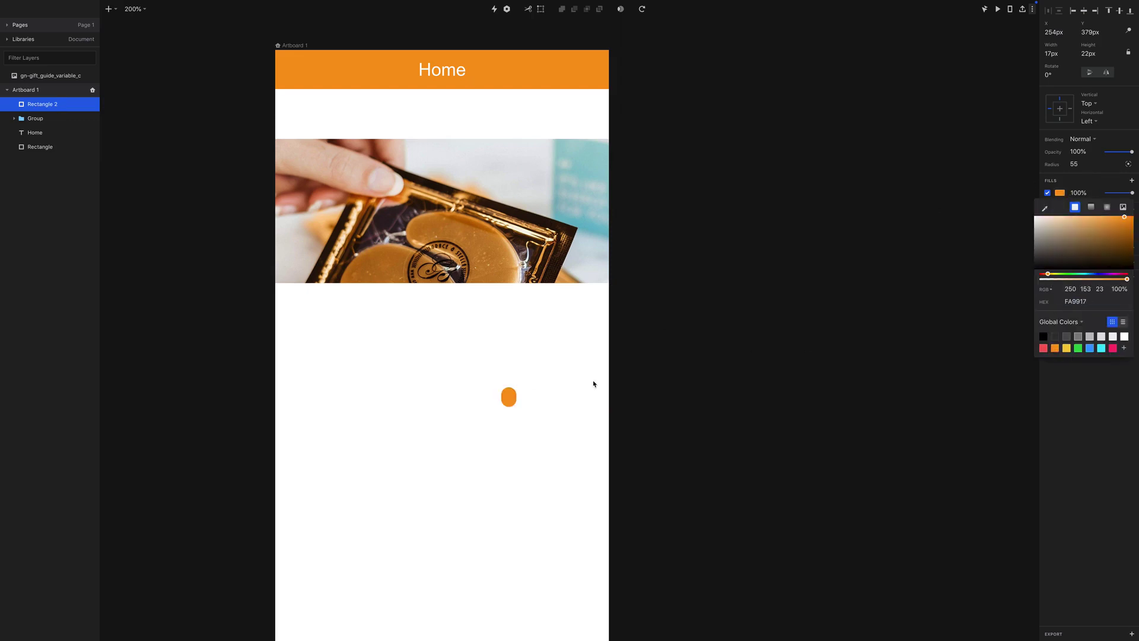
Step: Place the orange rounded shape at mid-height on the banner's right edge and a copy of it on the left edge
drag(507, 399, 284, 215)
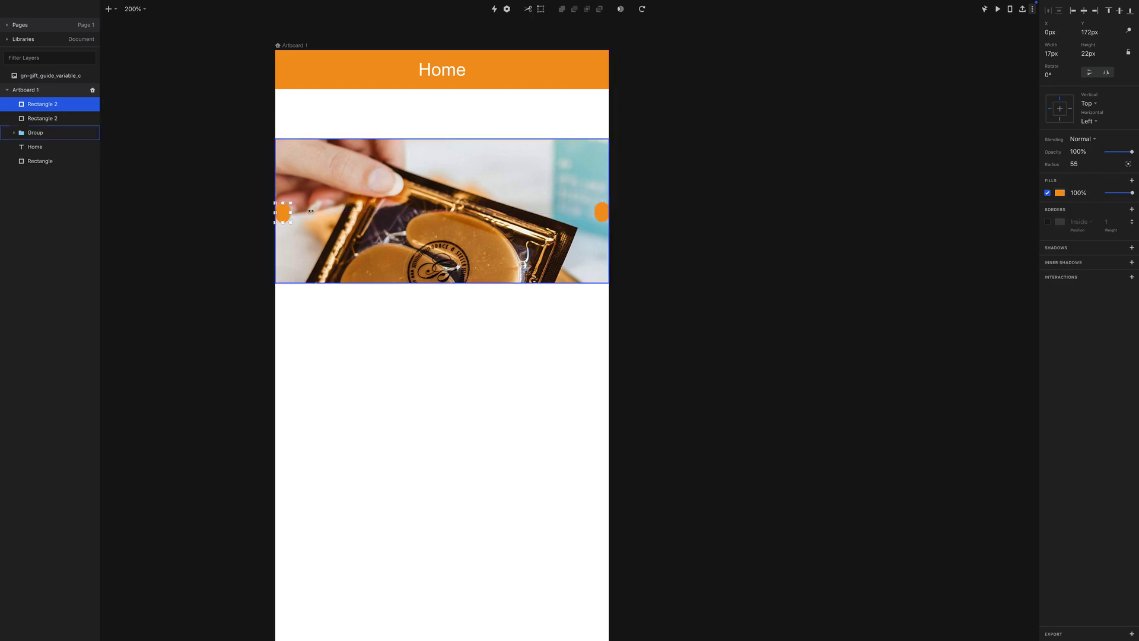
click(552, 325)
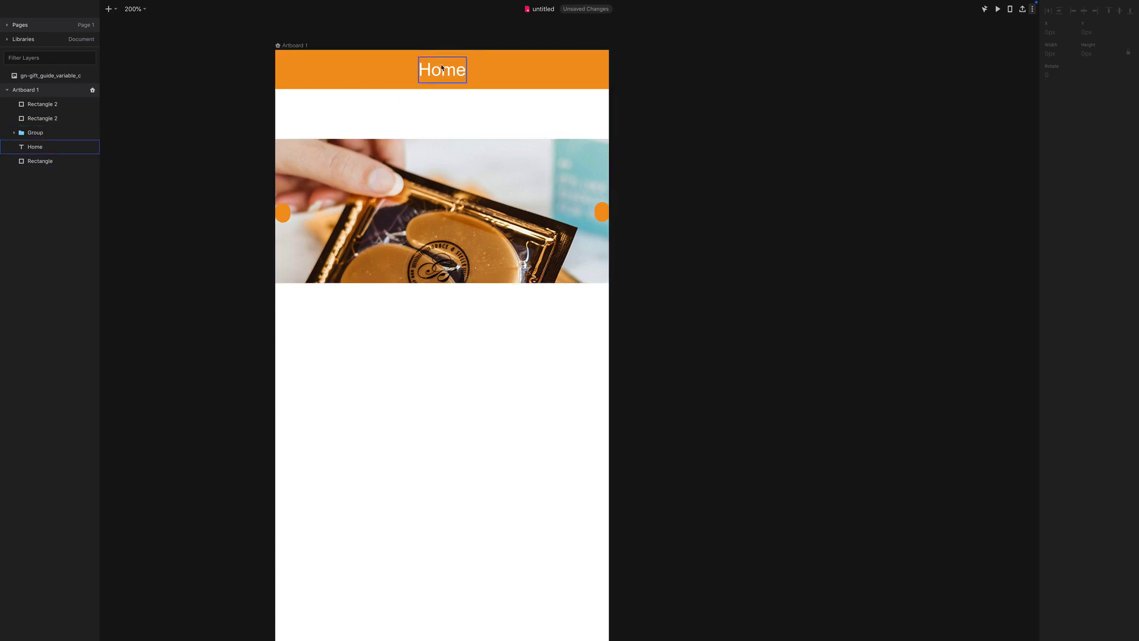
Step: Duplicate the Home artboard and delete the gold eye mask picture from the copy's banner group
click(288, 46)
key(ctrl+d)
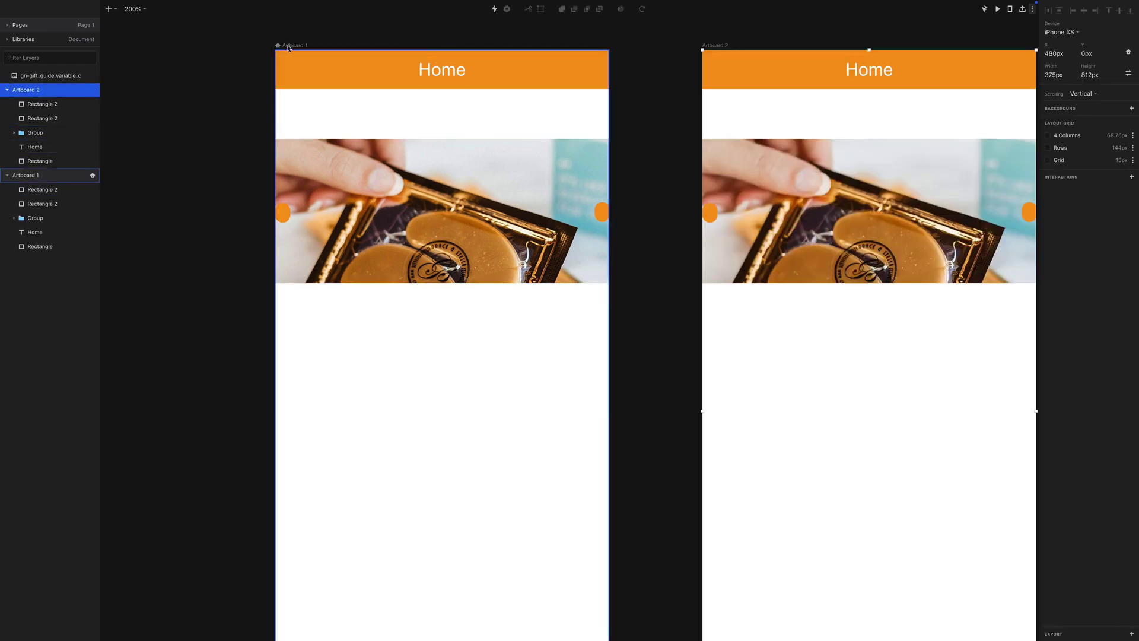
click(791, 222)
click(791, 223)
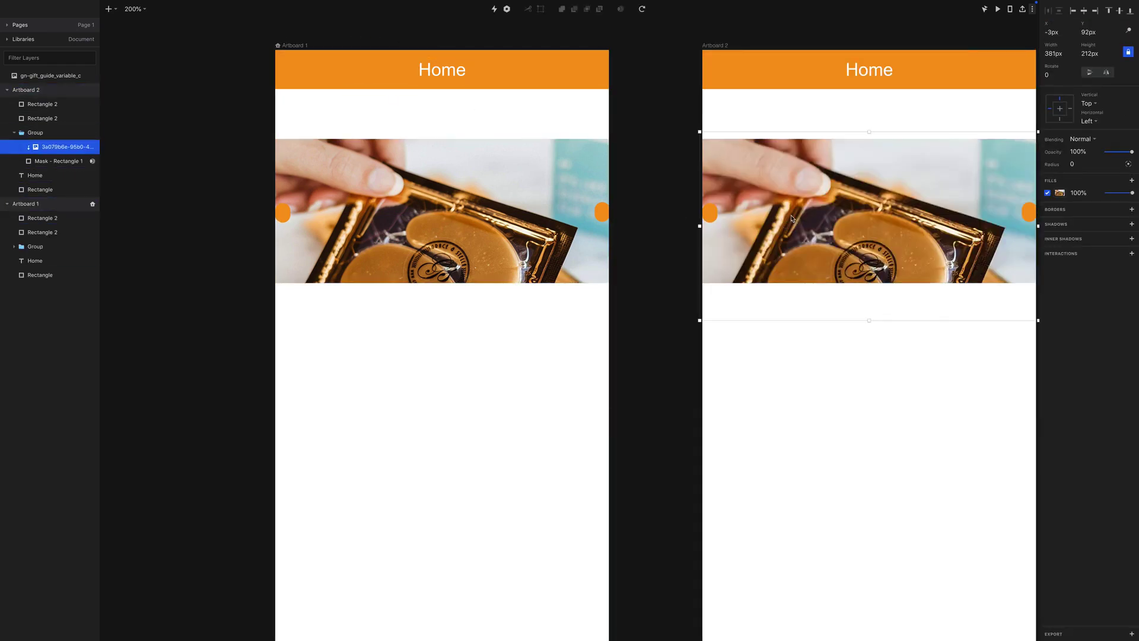
key(Delete)
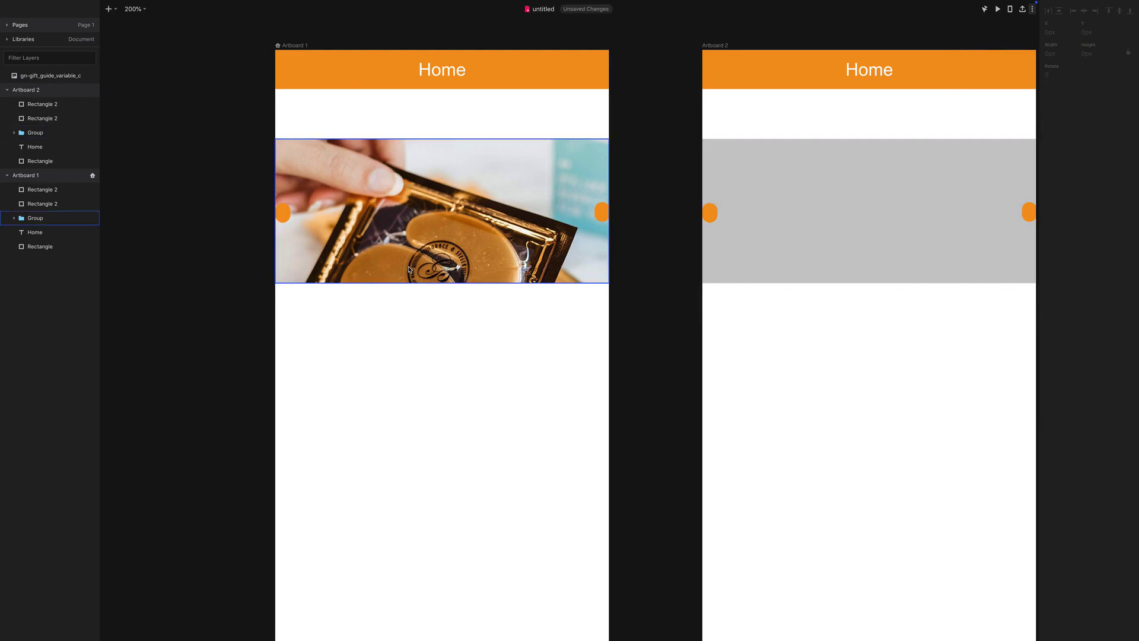
Step: Move the groceries picture into the second artboard and scale it to about 448 by 299 px over the gray banner
key(ctrl+minus)
key(ctrl+minus)
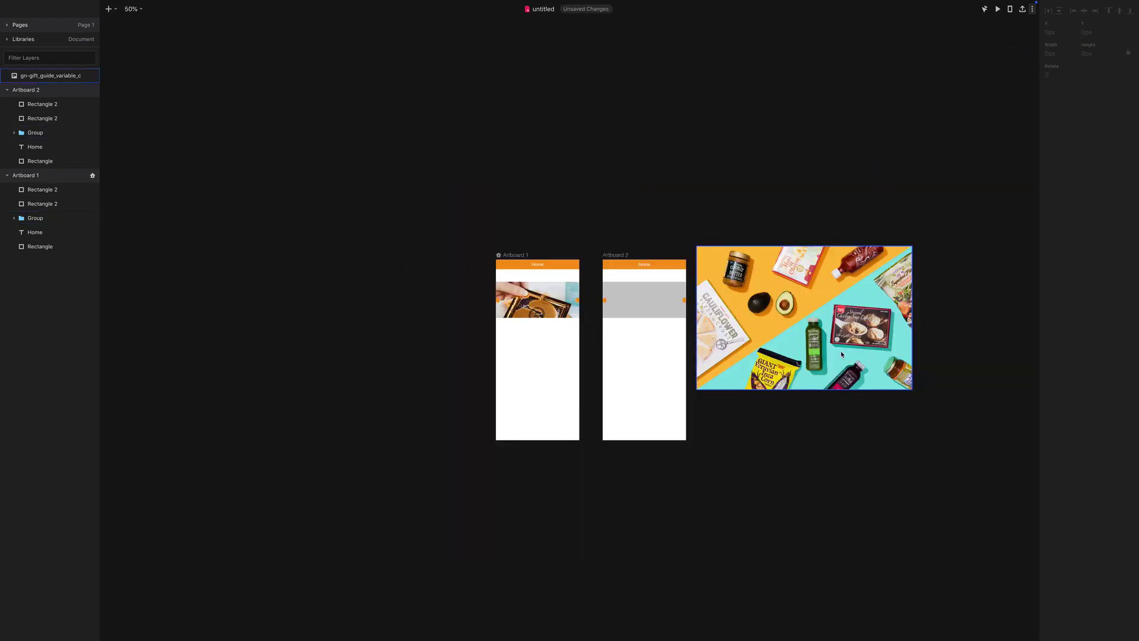
drag(841, 351, 677, 312)
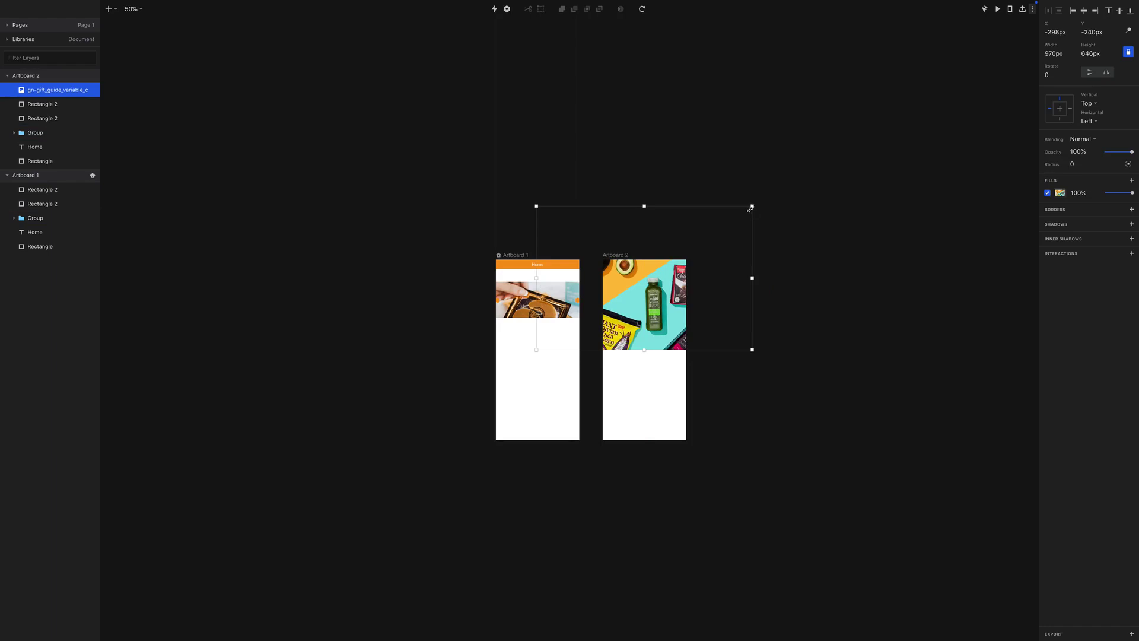
drag(750, 209, 651, 304)
Step: Fit the groceries picture to the Artboard 2 banner and move its layer into the banner's mask group above Mask - Rectangle 1
click(672, 354)
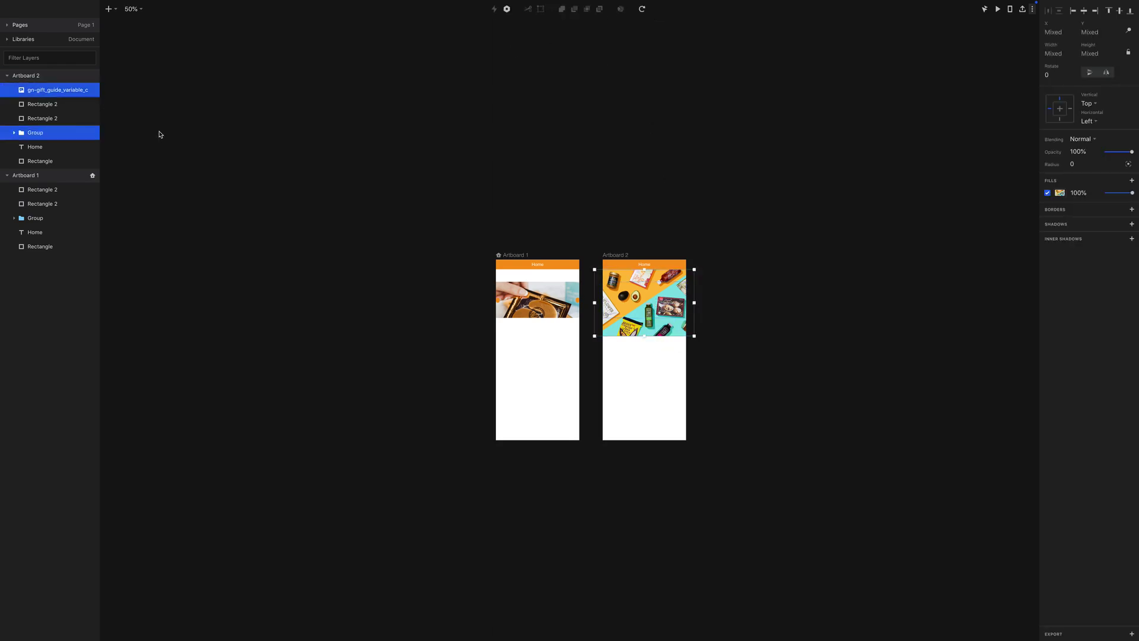
click(656, 372)
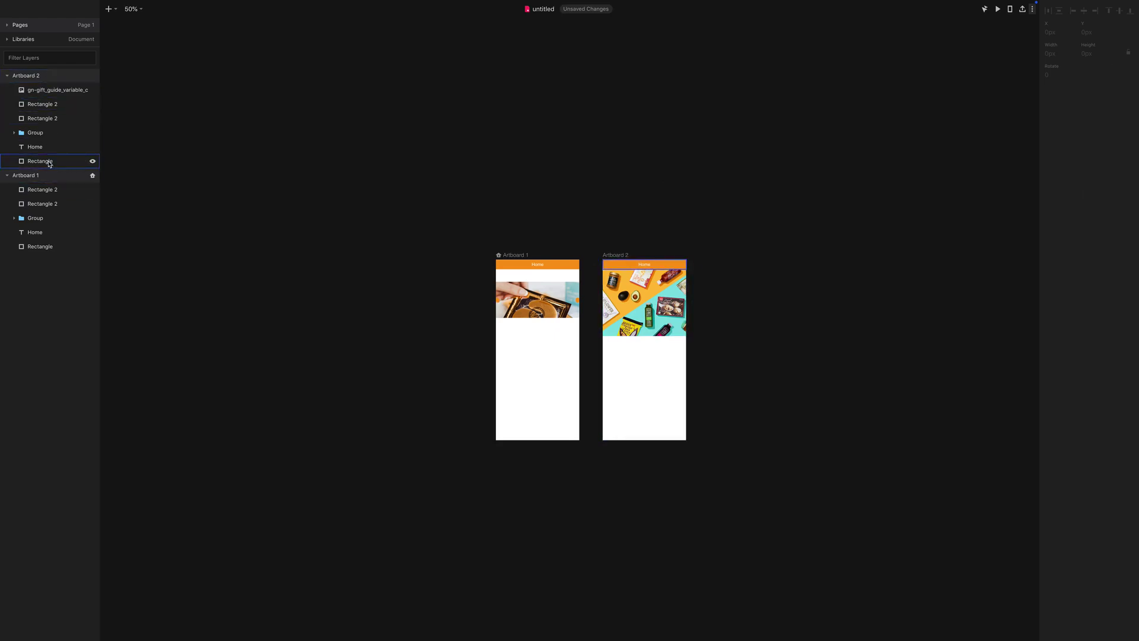
click(37, 93)
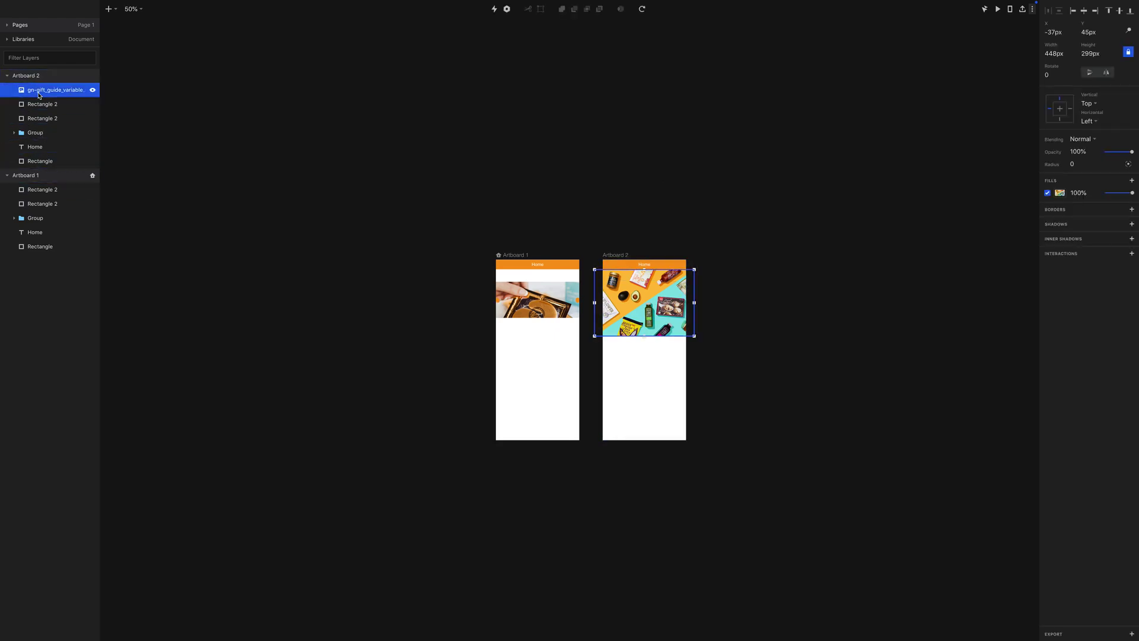
click(41, 106)
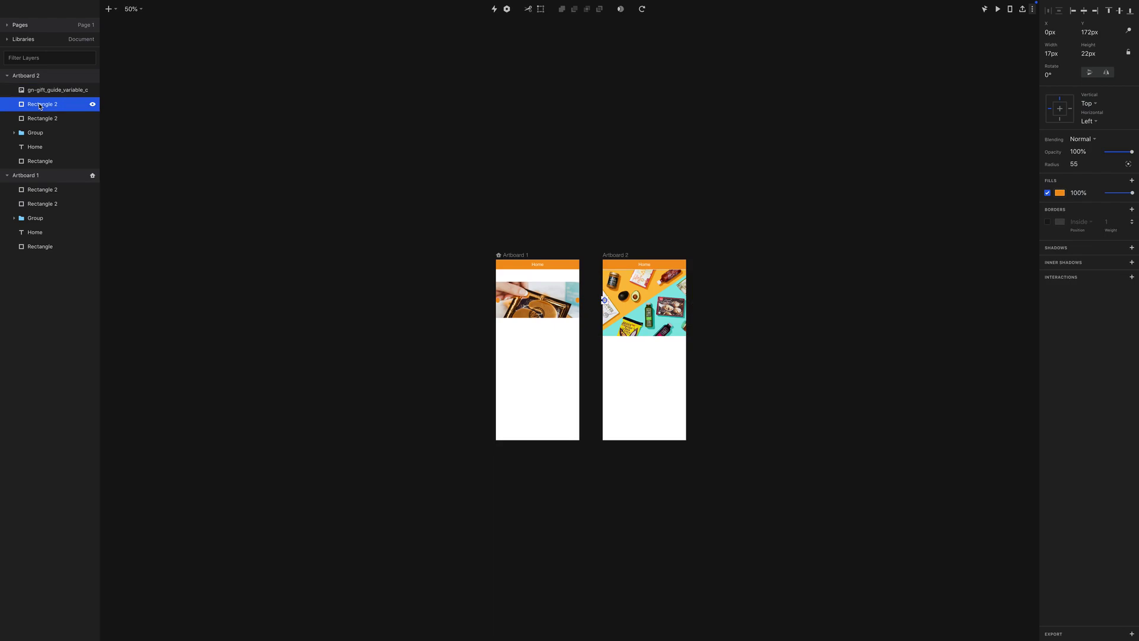
click(15, 134)
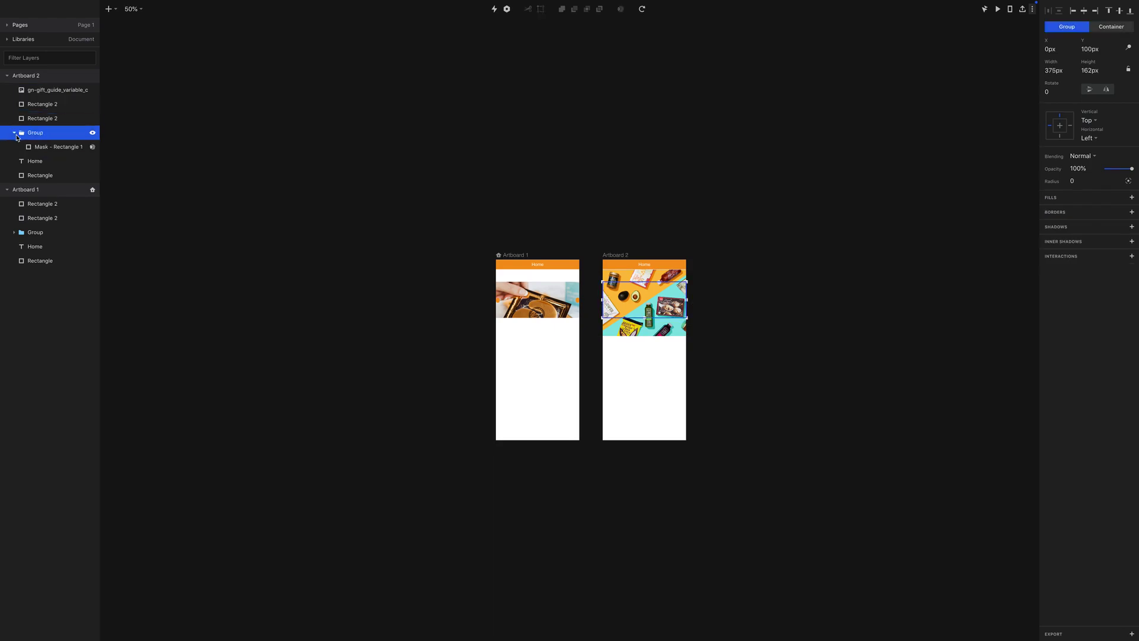
click(45, 146)
drag(38, 89, 46, 136)
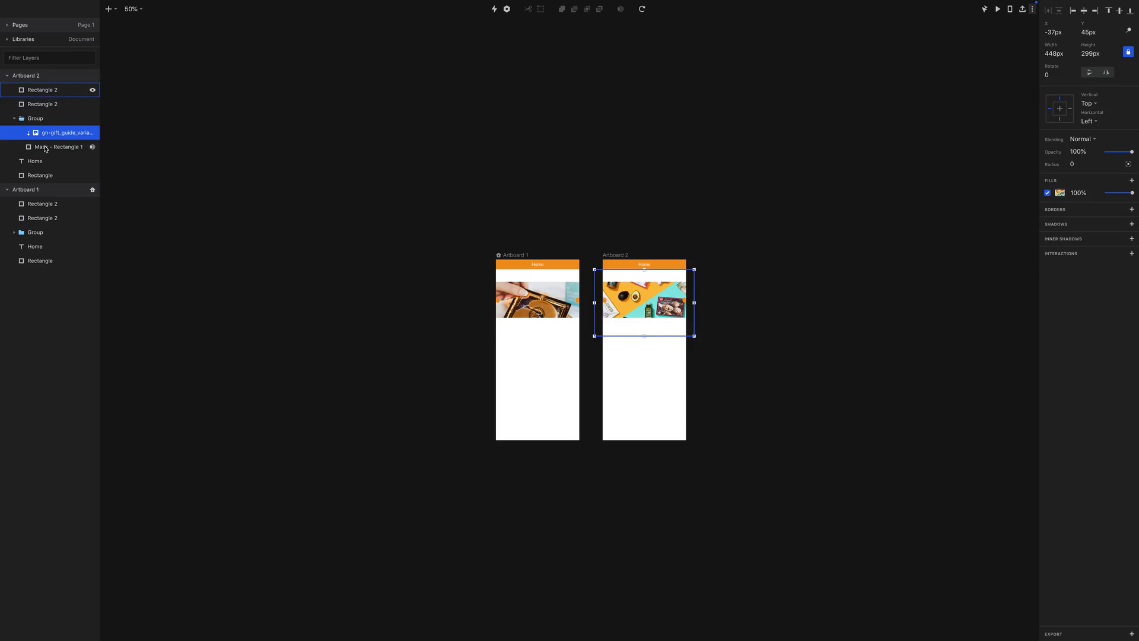
click(641, 356)
Step: Delete the orange button on the right edge of Artboard 2's banner
key(ctrl+2)
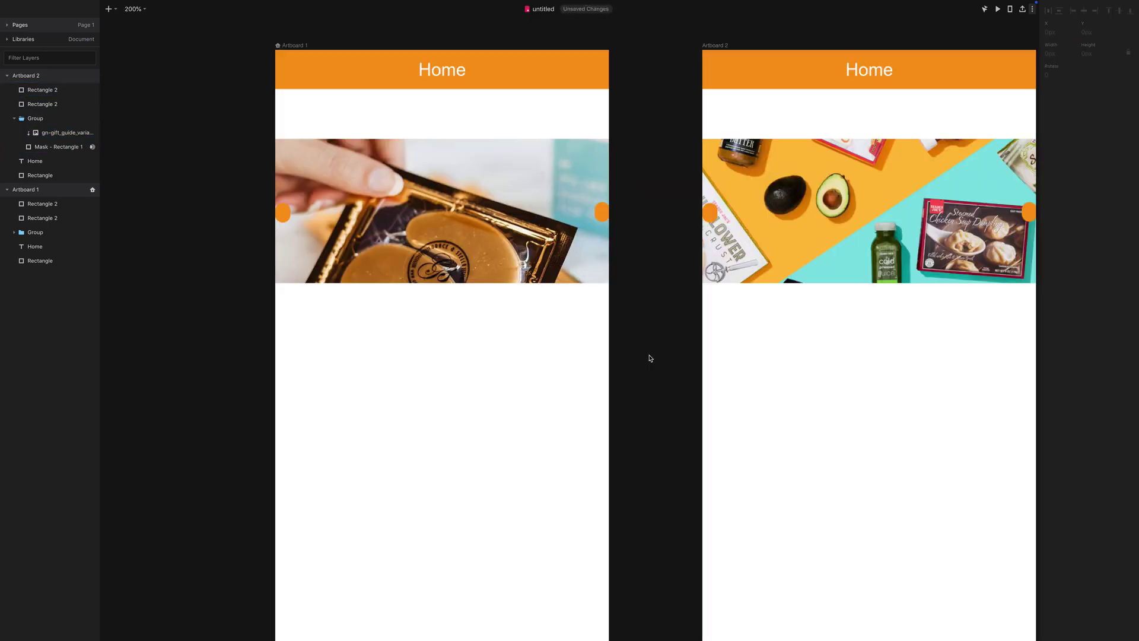
click(709, 213)
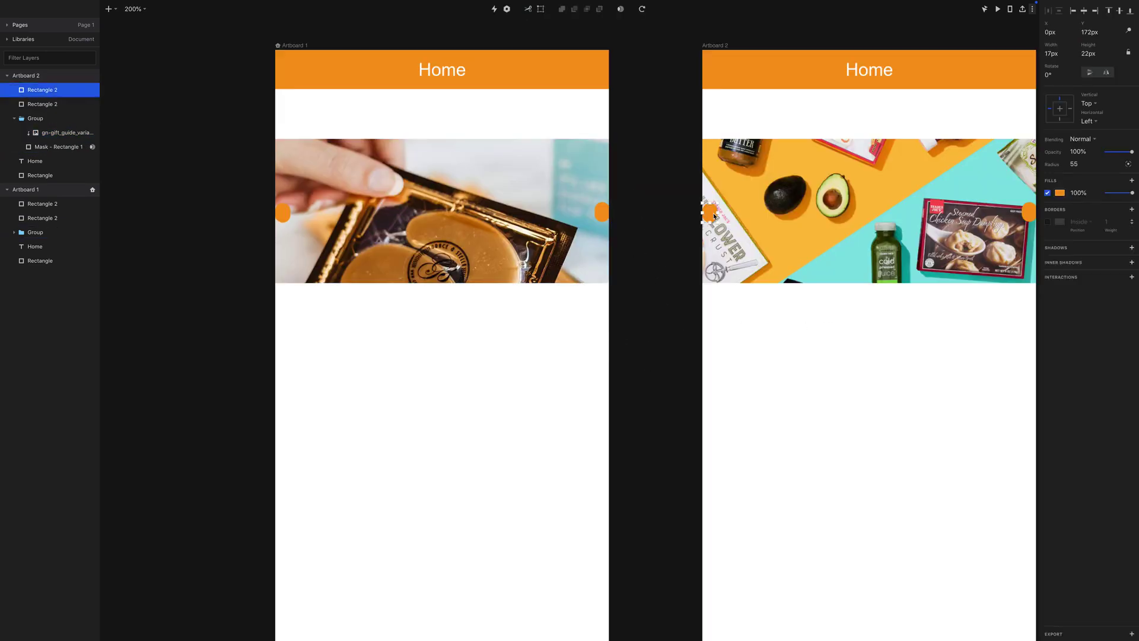
scroll(843, 323, right, 5)
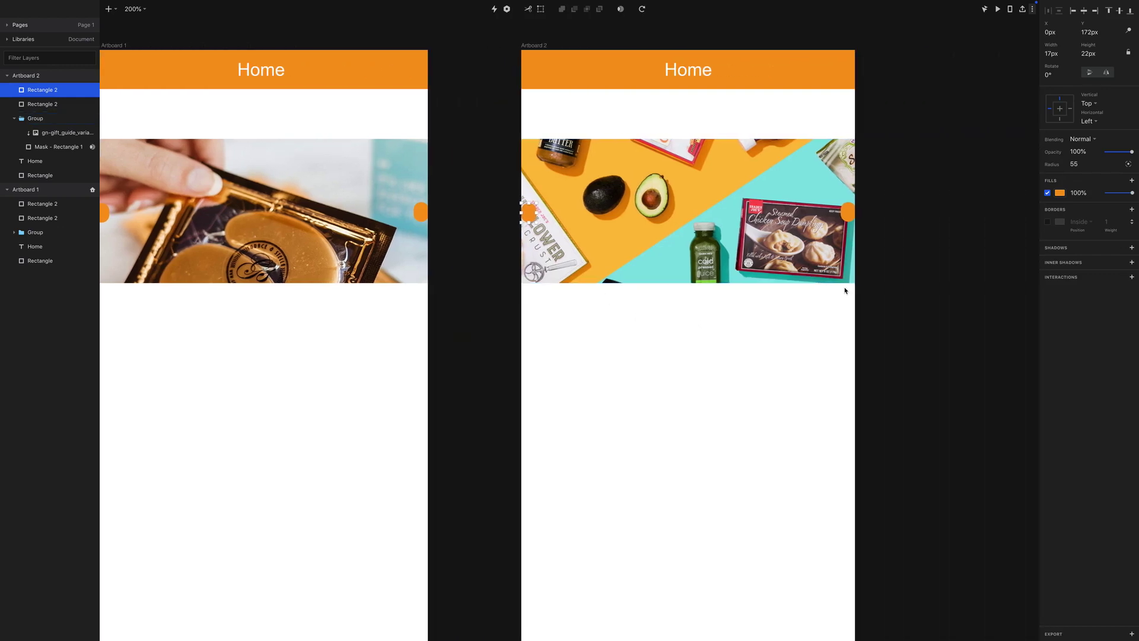
click(848, 212)
key(Delete)
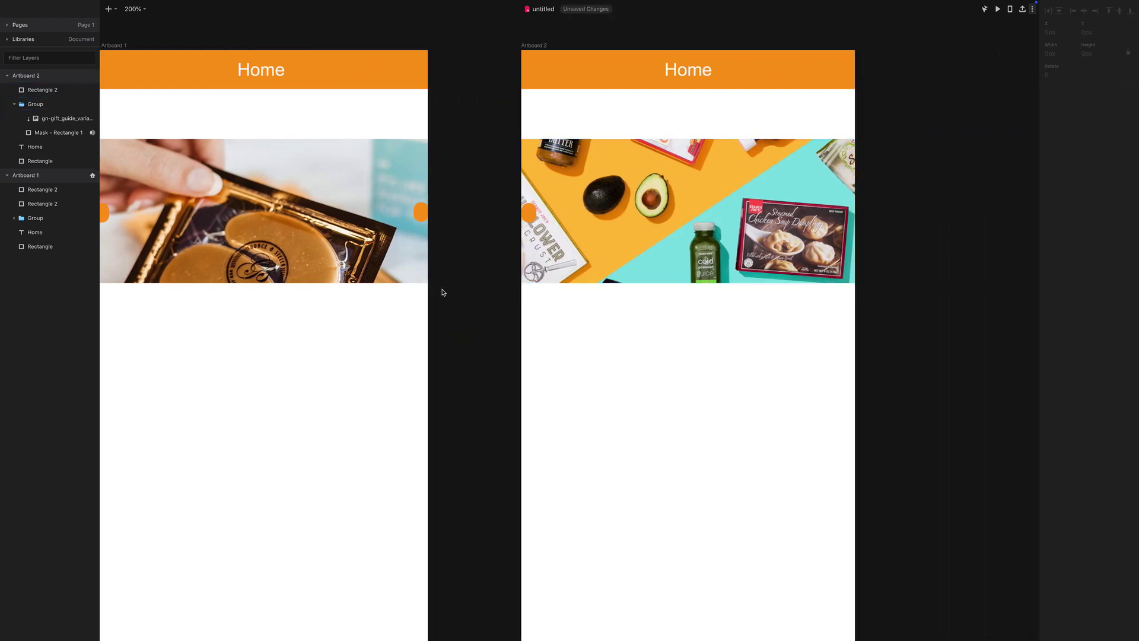
key(super+1)
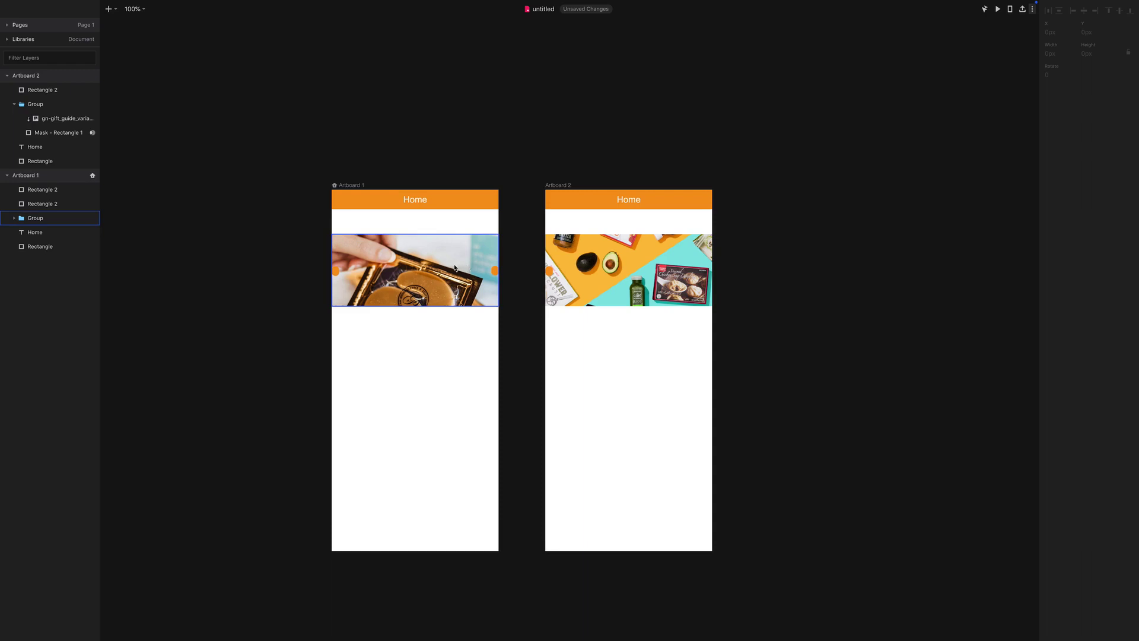
click(351, 186)
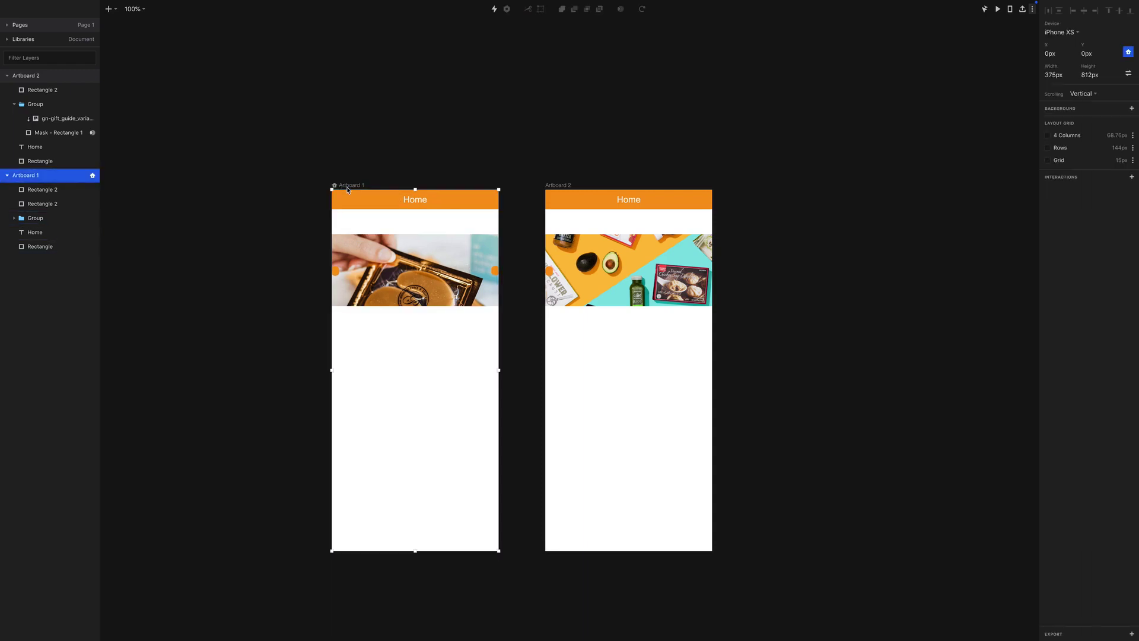
click(493, 10)
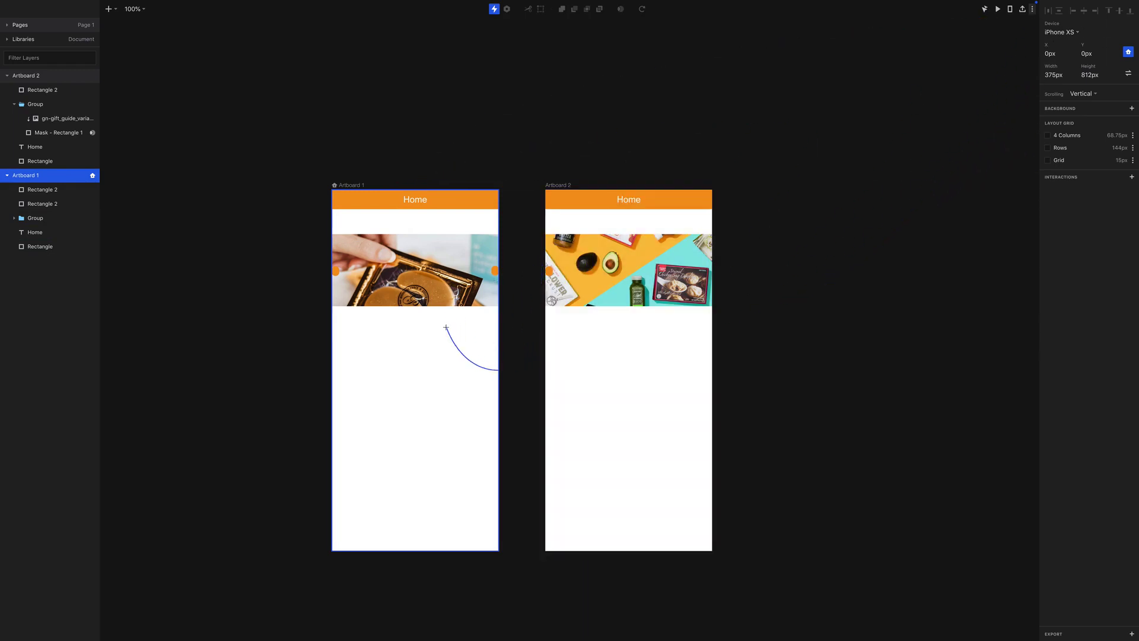
key(Escape)
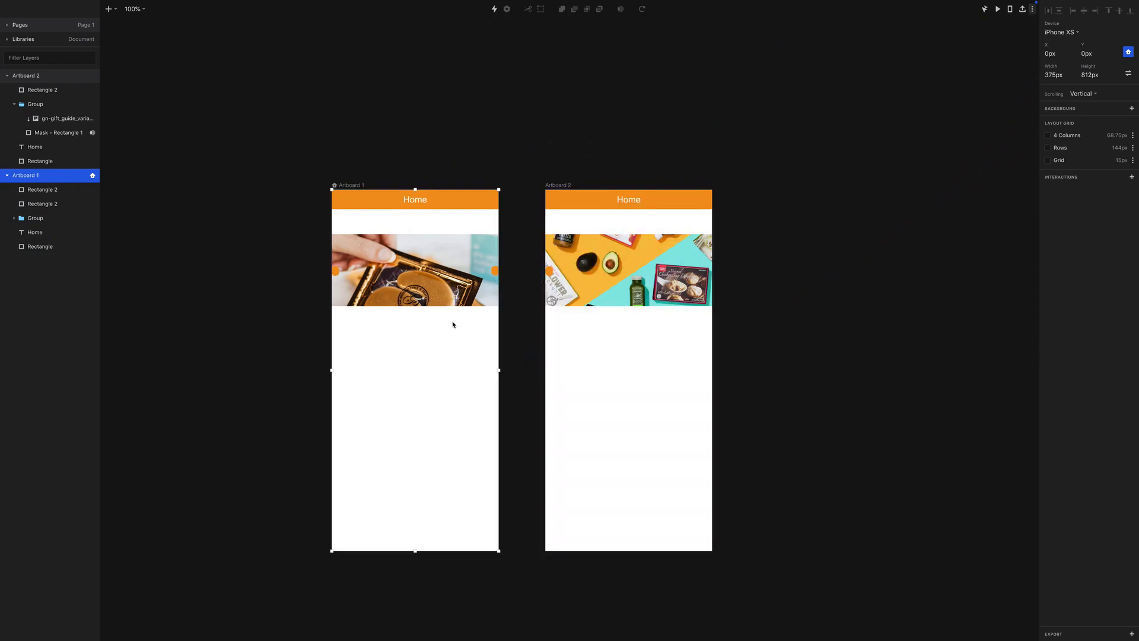
Step: Link the orange button on the right edge of Artboard 1's banner to Artboard 2 with a Click trigger and Instant preset transition
click(494, 270)
click(494, 9)
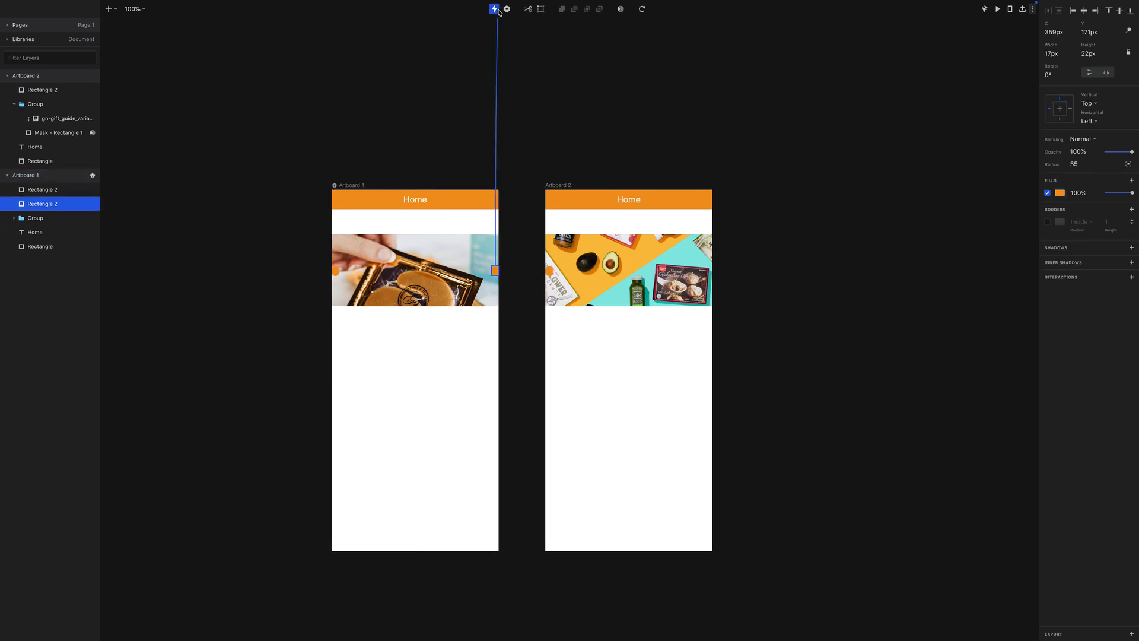
click(570, 219)
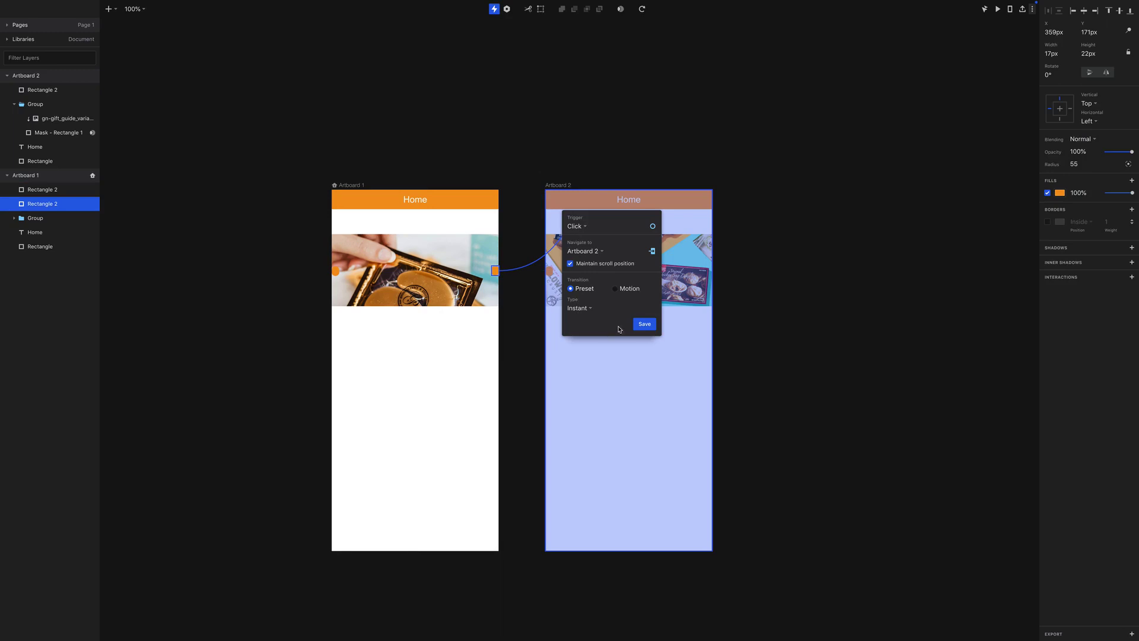
click(645, 323)
Step: Link the orange button on Artboard 2's banner back to Artboard 1 with a Click trigger and Instant preset transition
click(551, 271)
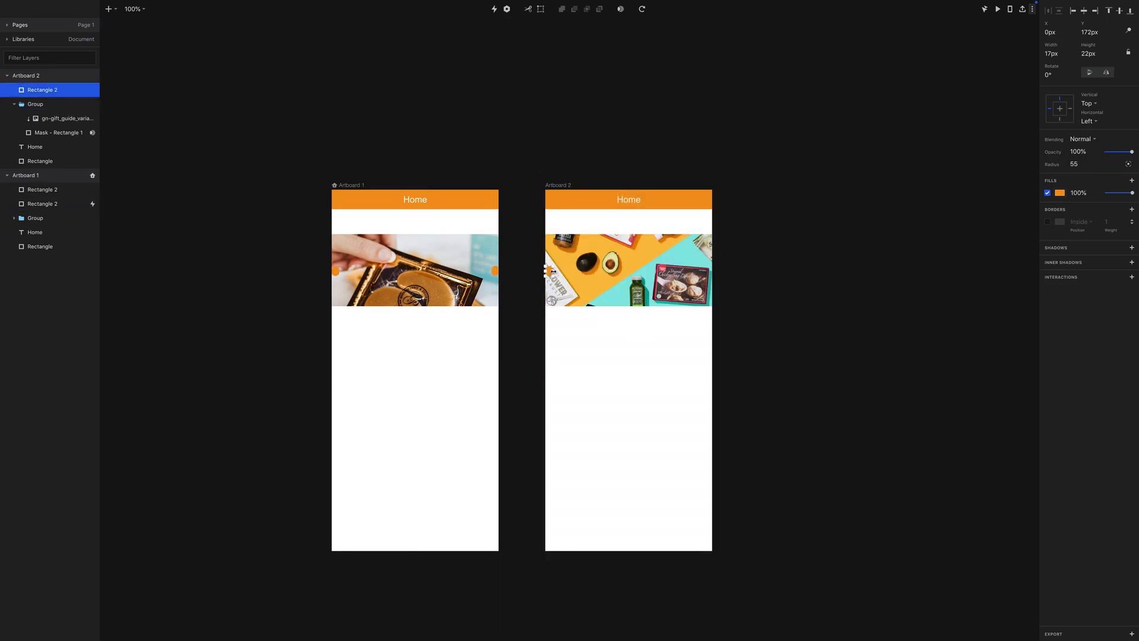
click(494, 9)
click(459, 243)
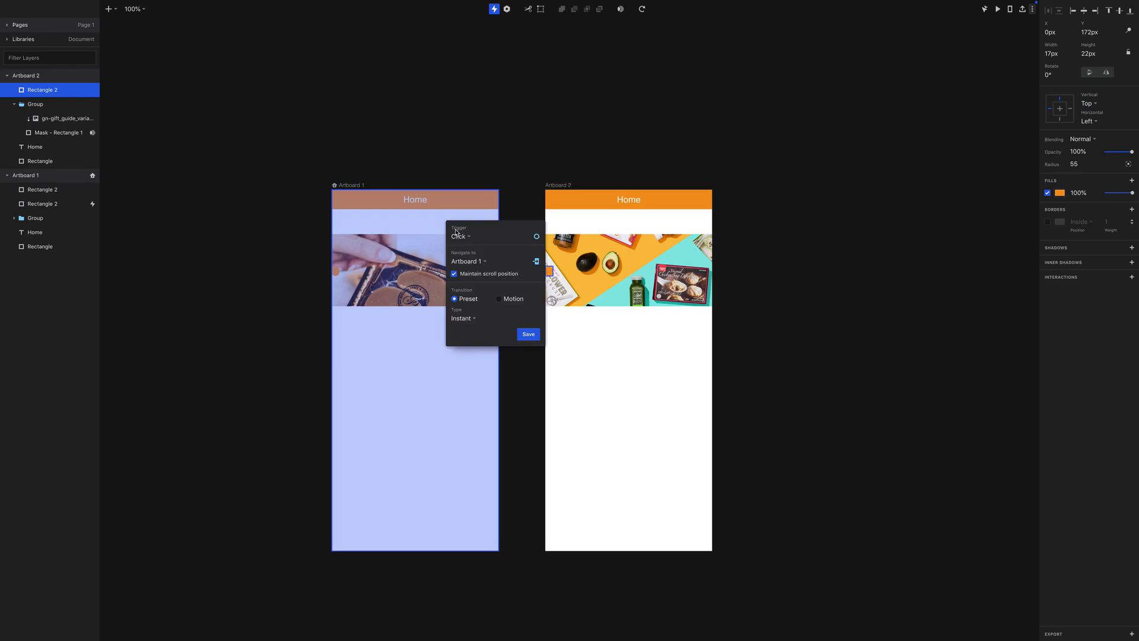
click(529, 333)
click(600, 349)
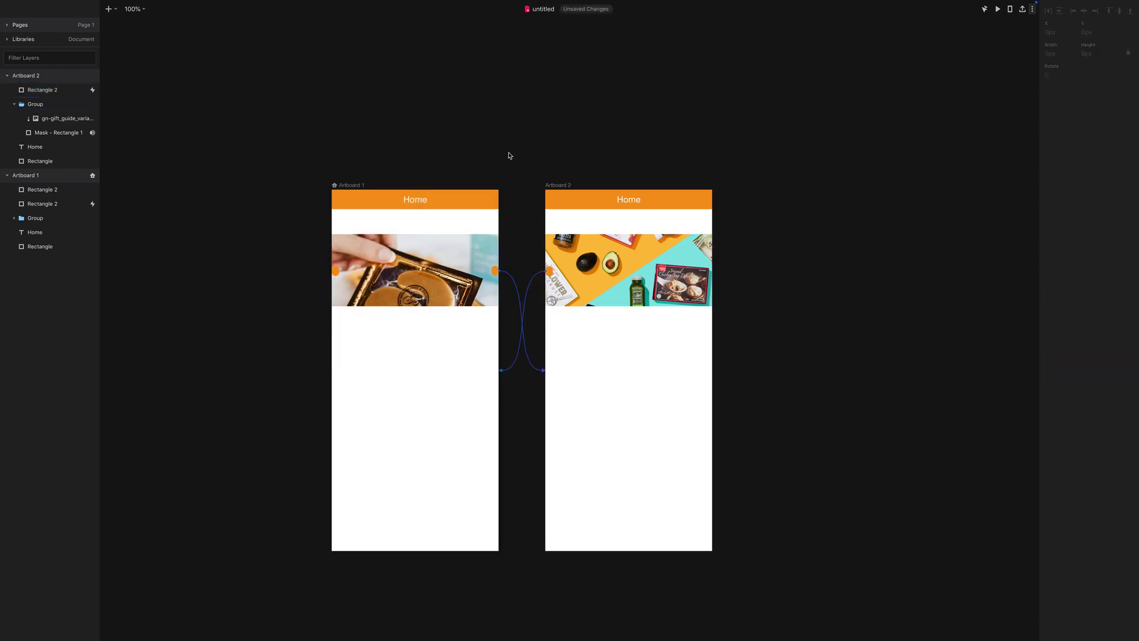
Step: Preview the prototype, test the banner buttons in both directions, and close the preview
click(997, 9)
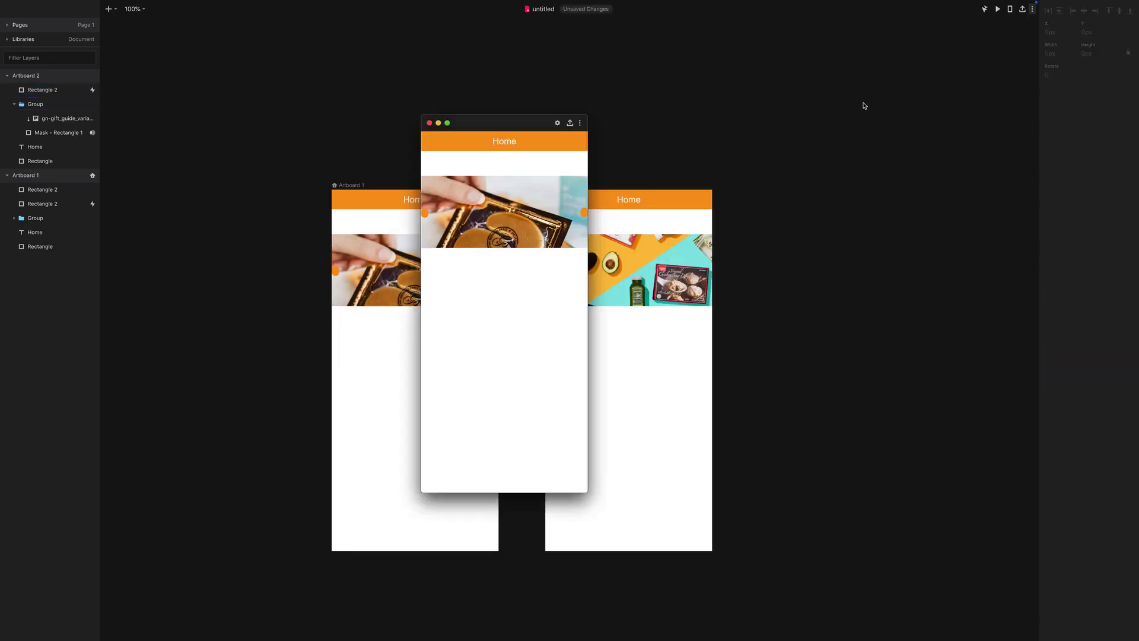
click(584, 213)
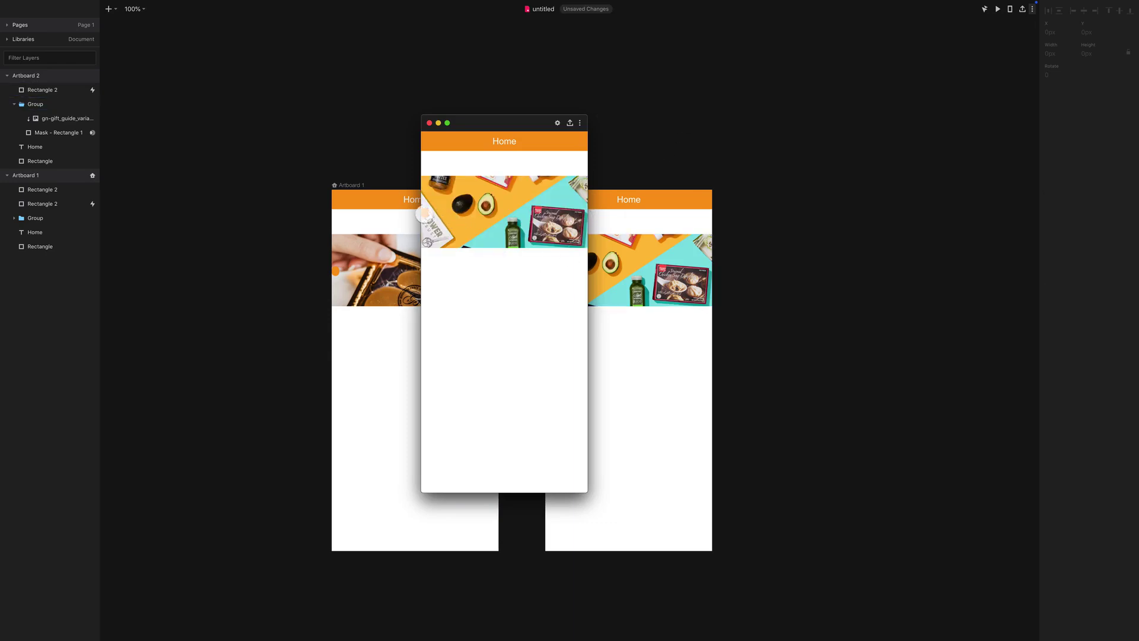
click(424, 214)
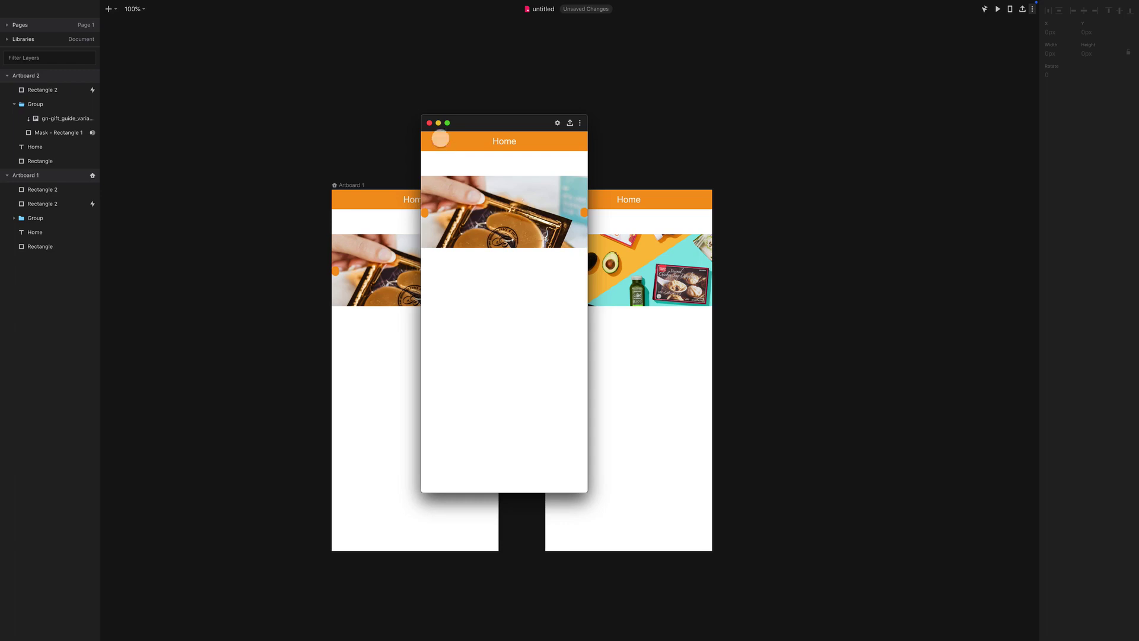
mouse_move(512, 3)
click(429, 123)
Step: Delete the orange button on Artboard 2's banner and undo the deletion
click(549, 271)
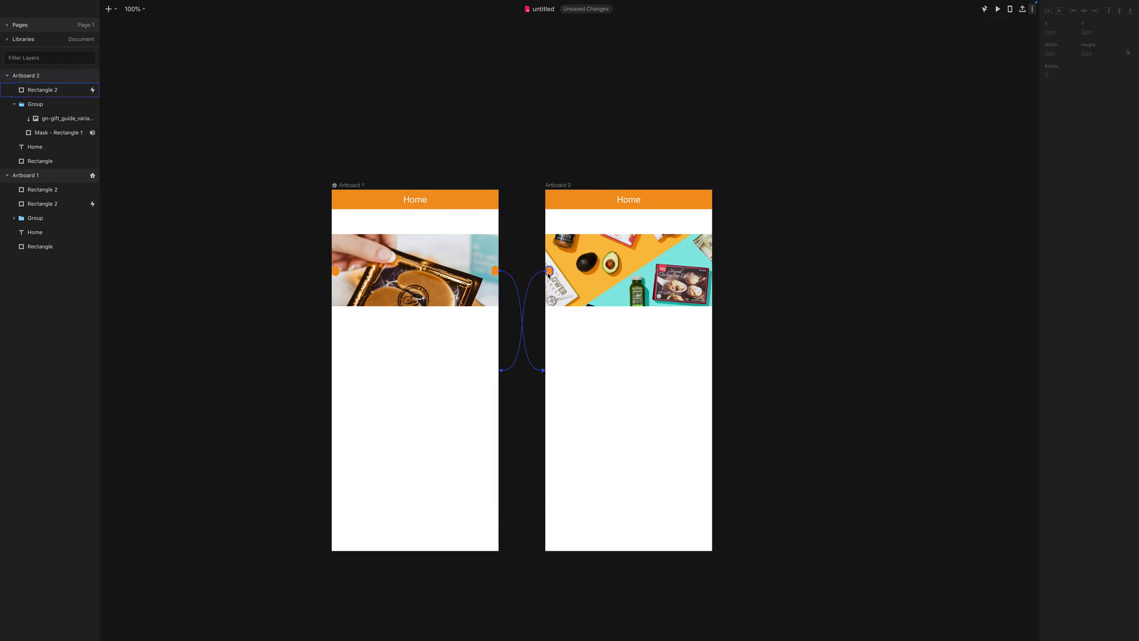
key(Delete)
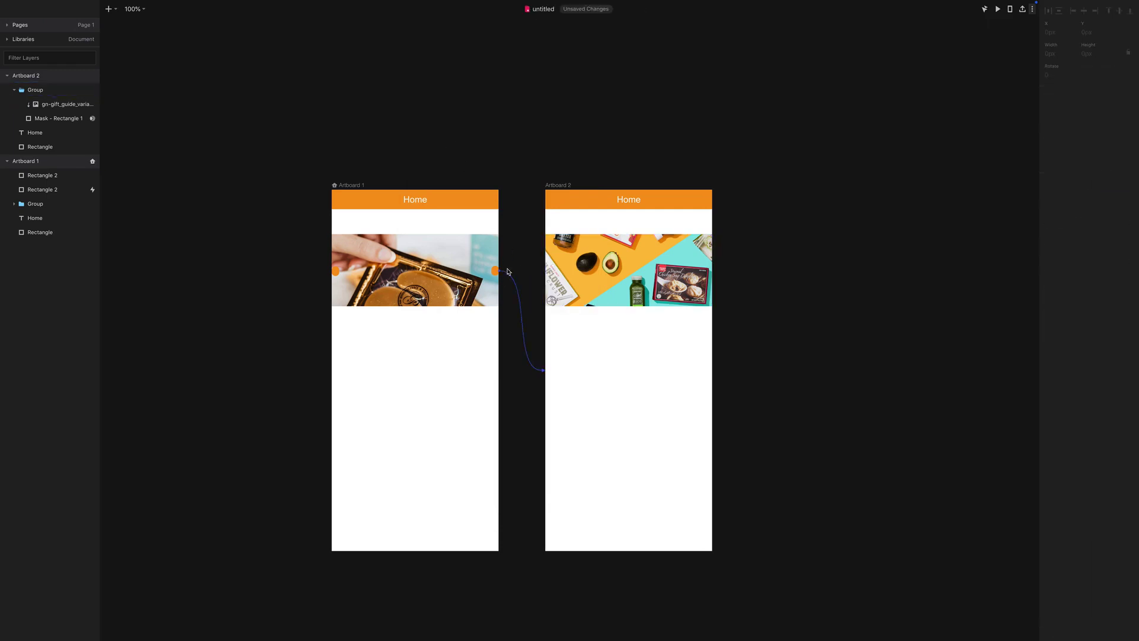
key(super+z)
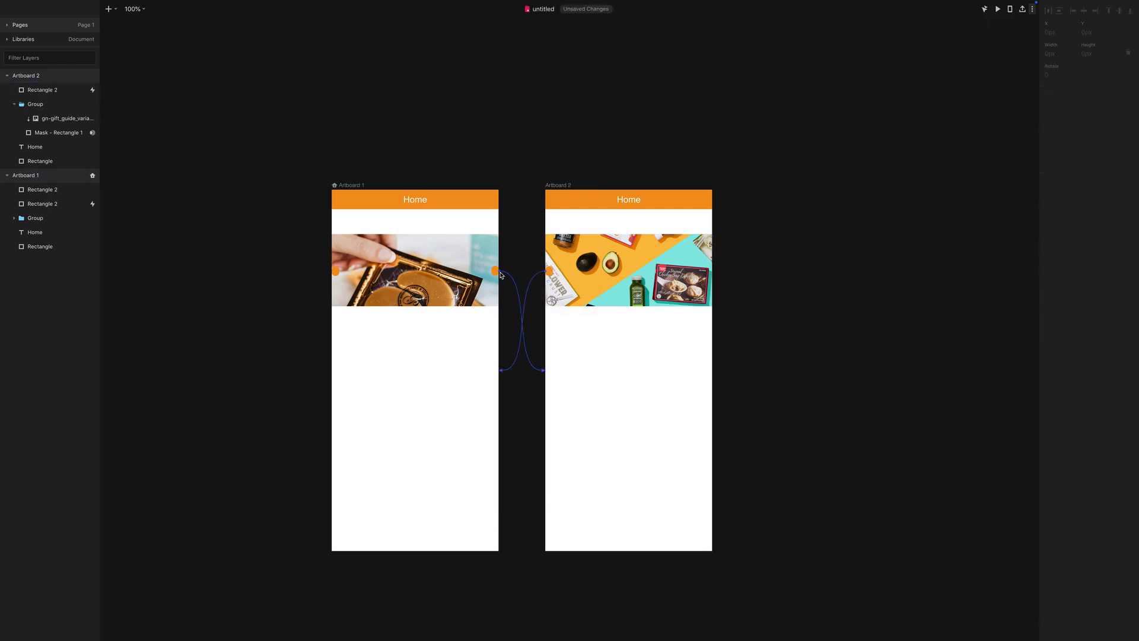
Step: Relink the right-edge orange button on Artboard 1's banner to Artboard 2 using a Motion transition with an adjusted duration
scroll(500, 275, right, 1)
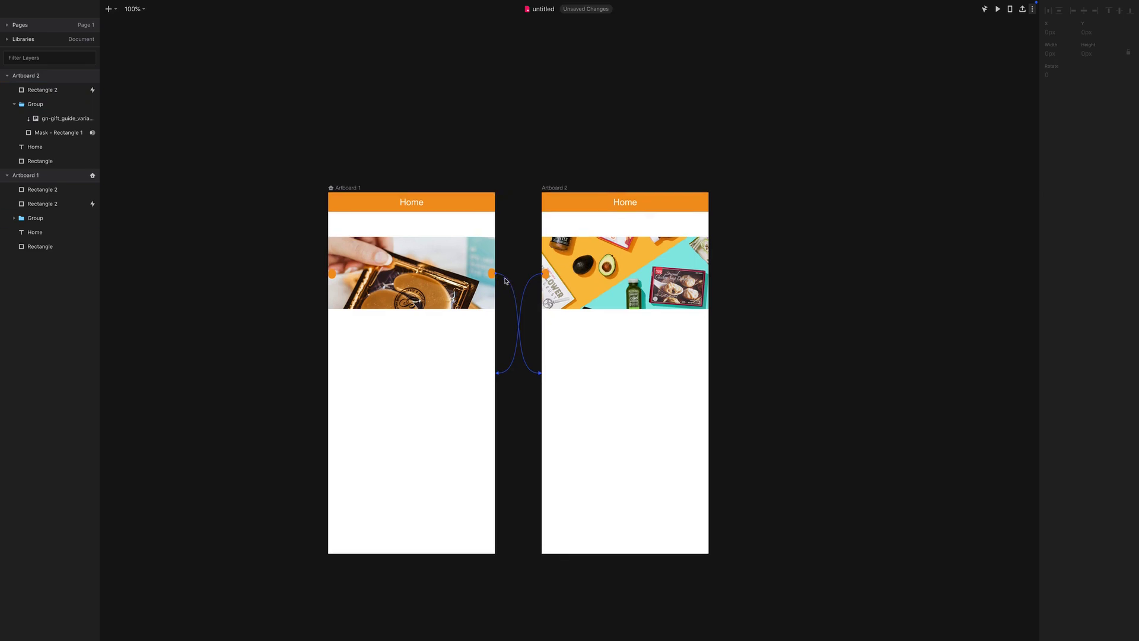
click(491, 274)
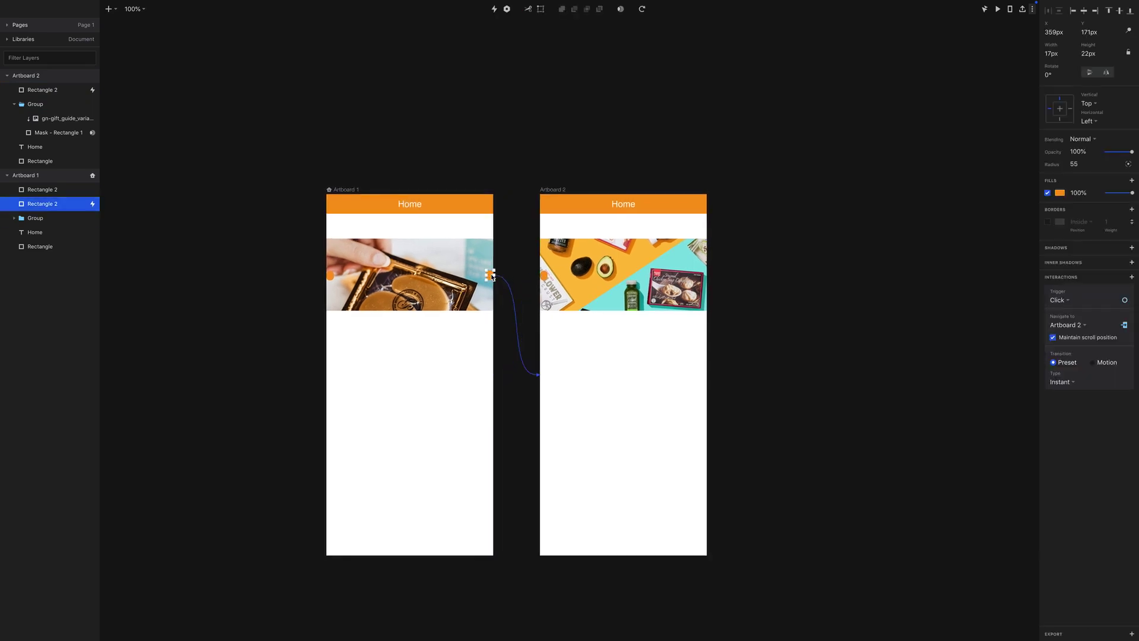
click(495, 10)
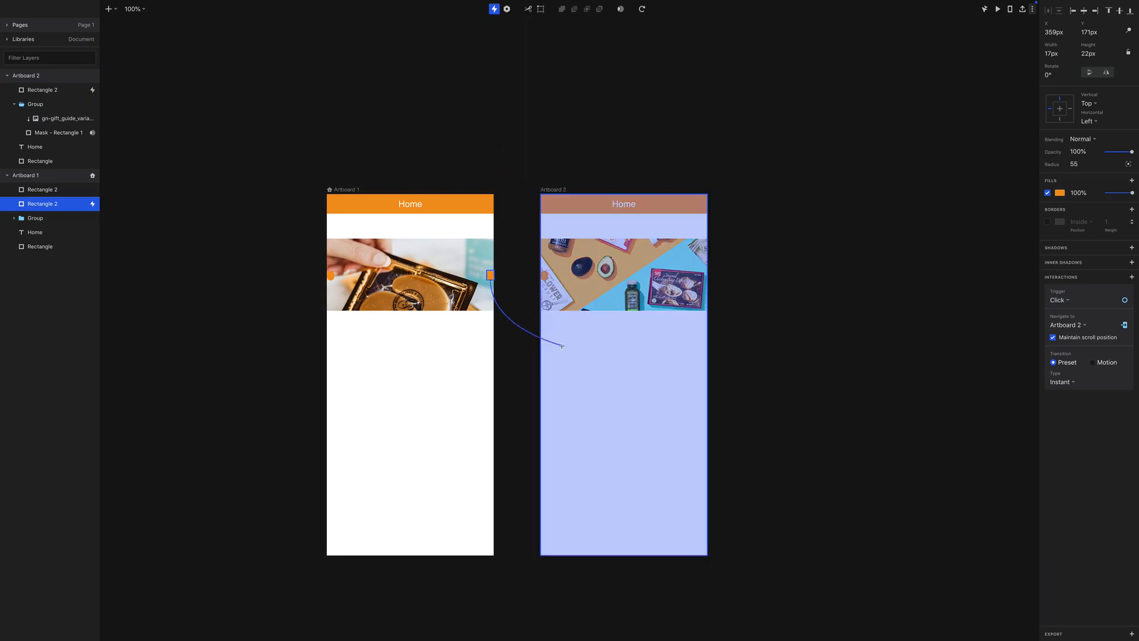
click(557, 298)
click(601, 367)
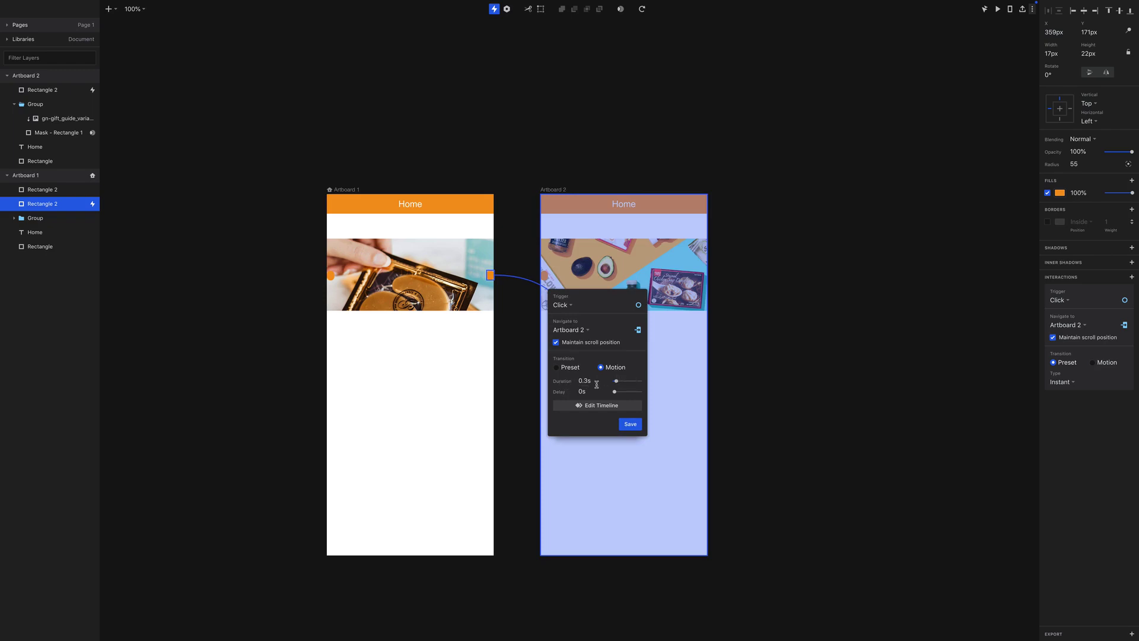
drag(615, 381, 617, 382)
click(631, 425)
Step: Relink Artboard 2's orange banner button to Artboard 1 with a Motion transition, 0.4 s duration and 0.2 s delay
click(544, 277)
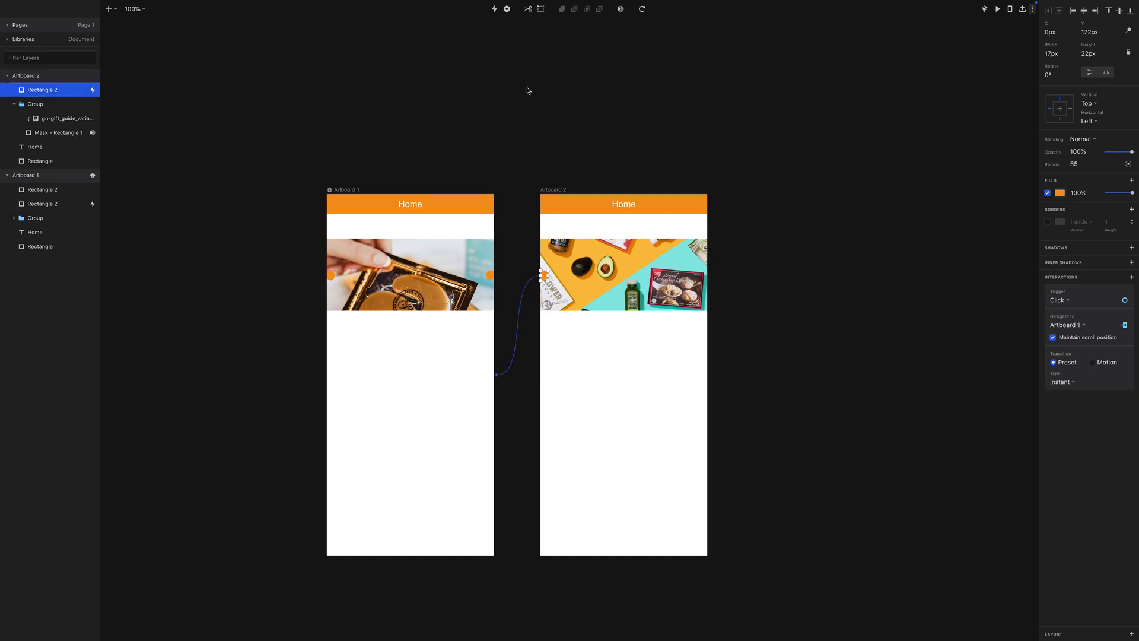
click(494, 9)
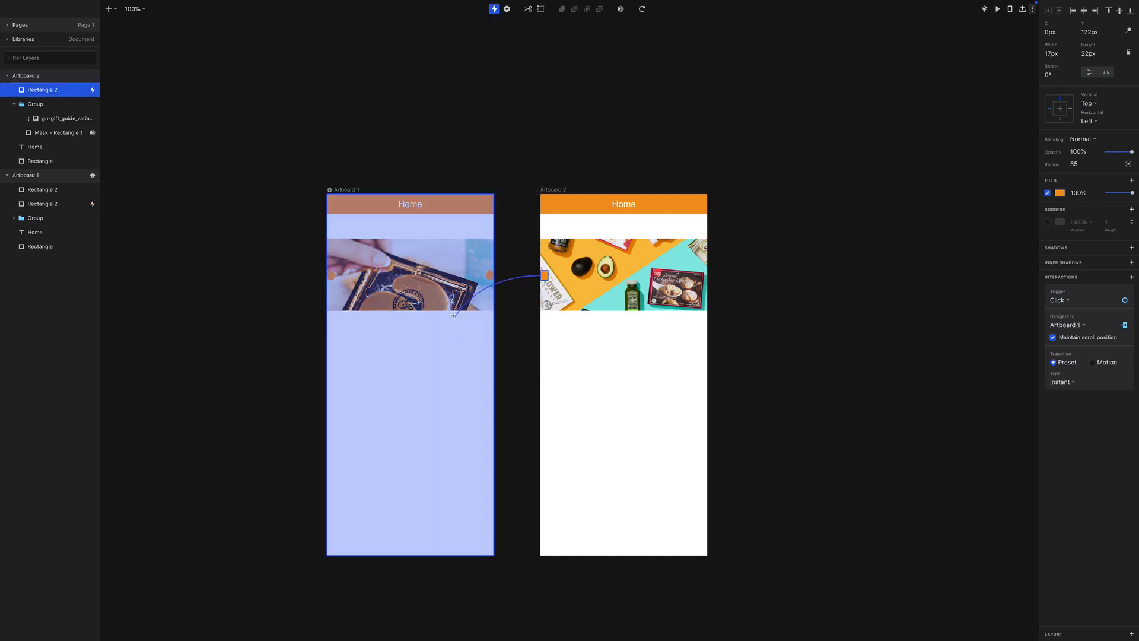
click(454, 314)
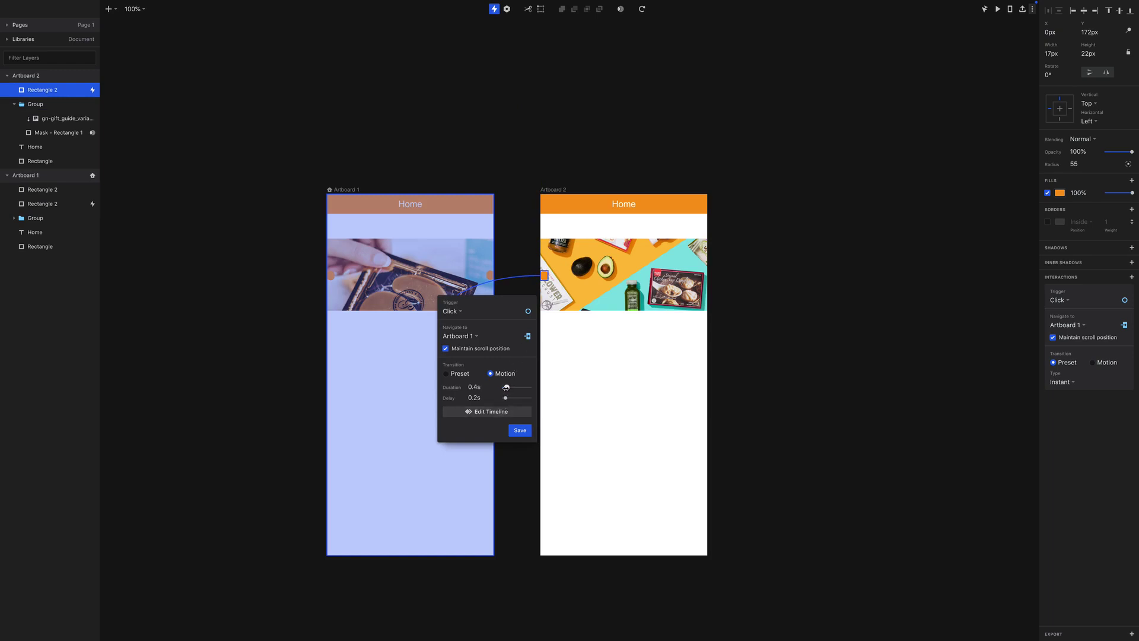
click(521, 431)
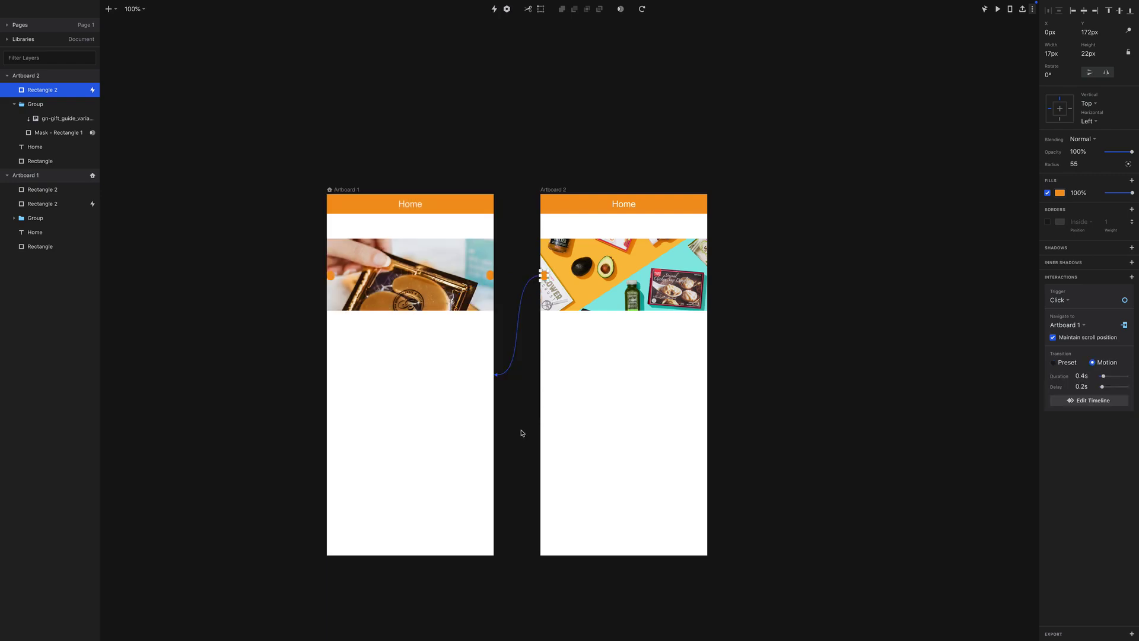
Step: Preview the prototype and test the Motion transitions by switching the banner forward and back with its orange buttons
click(997, 9)
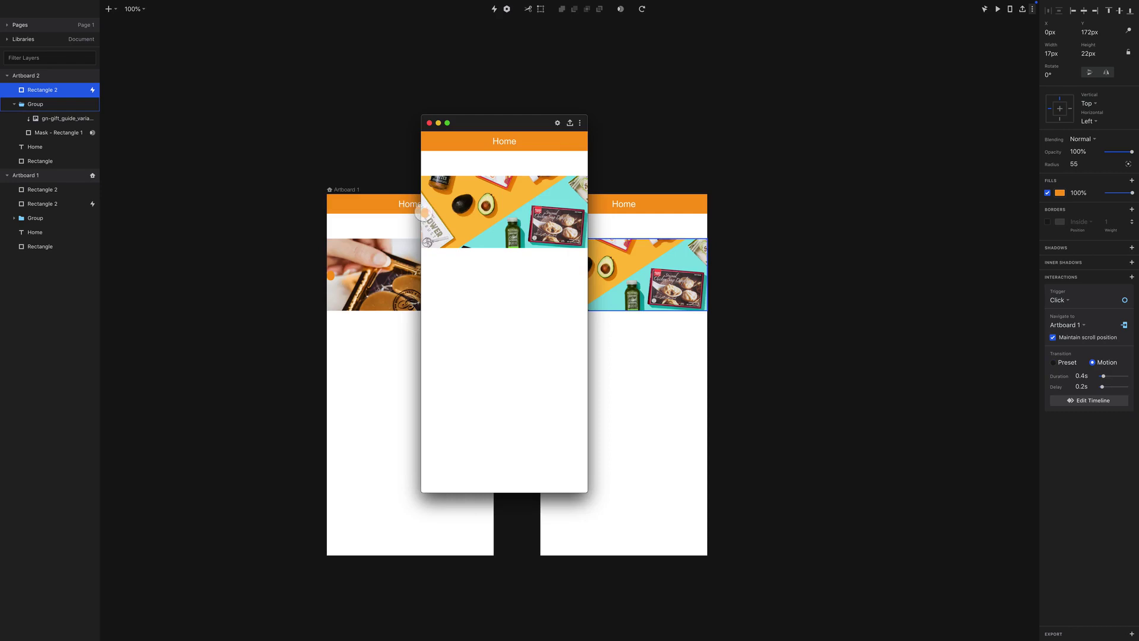
click(423, 212)
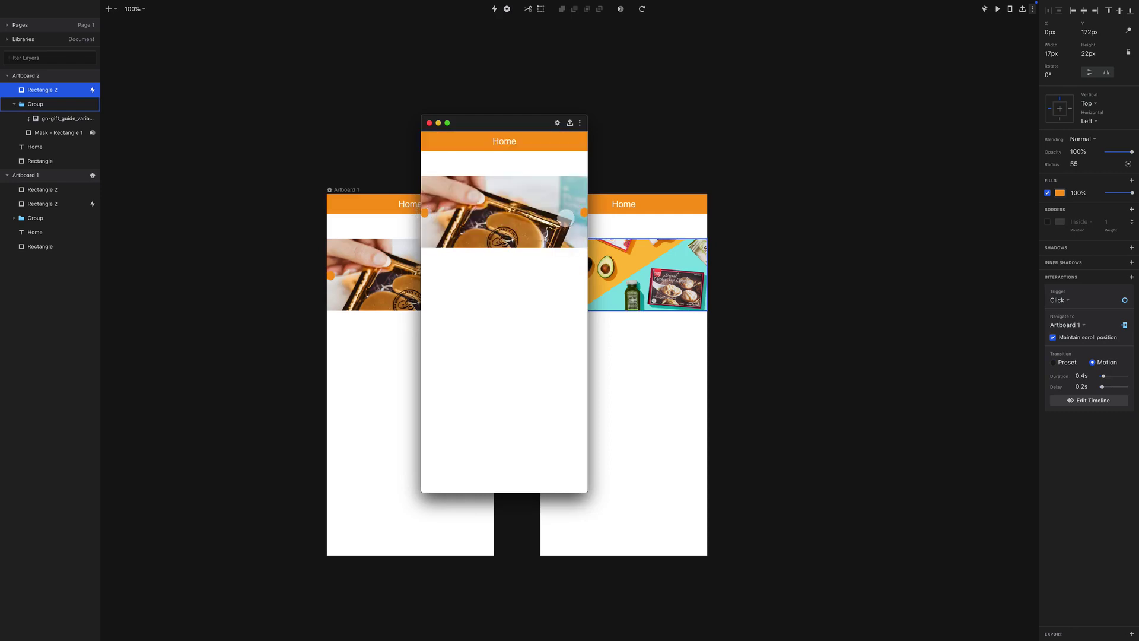
Step: Test the banner's orange buttons forward and back in the prototype preview and close the preview window
click(584, 212)
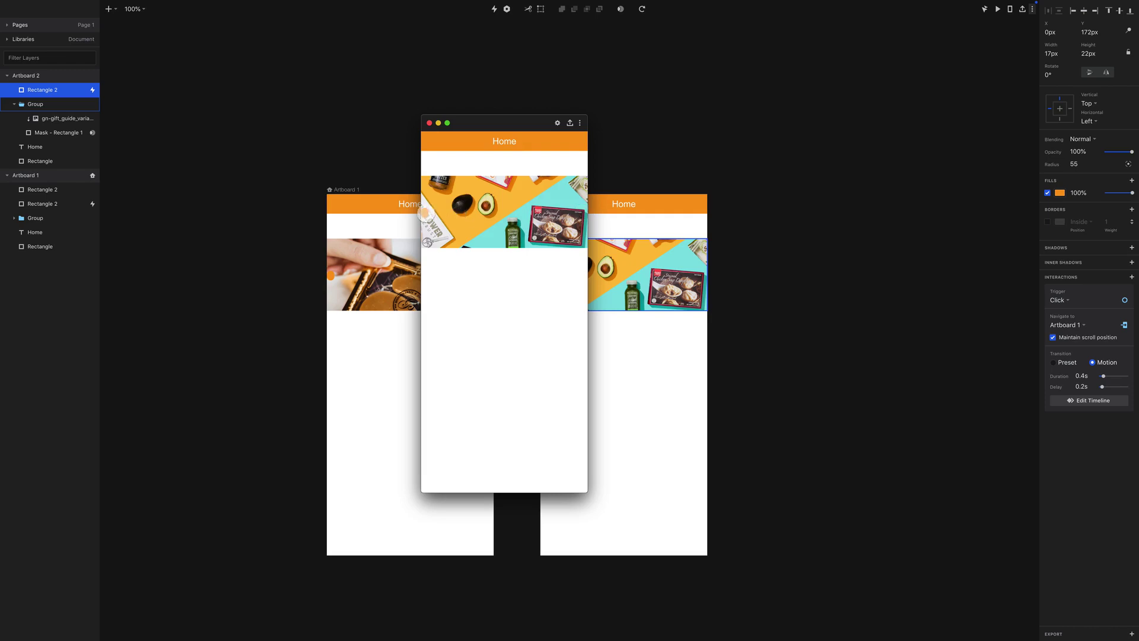
click(425, 213)
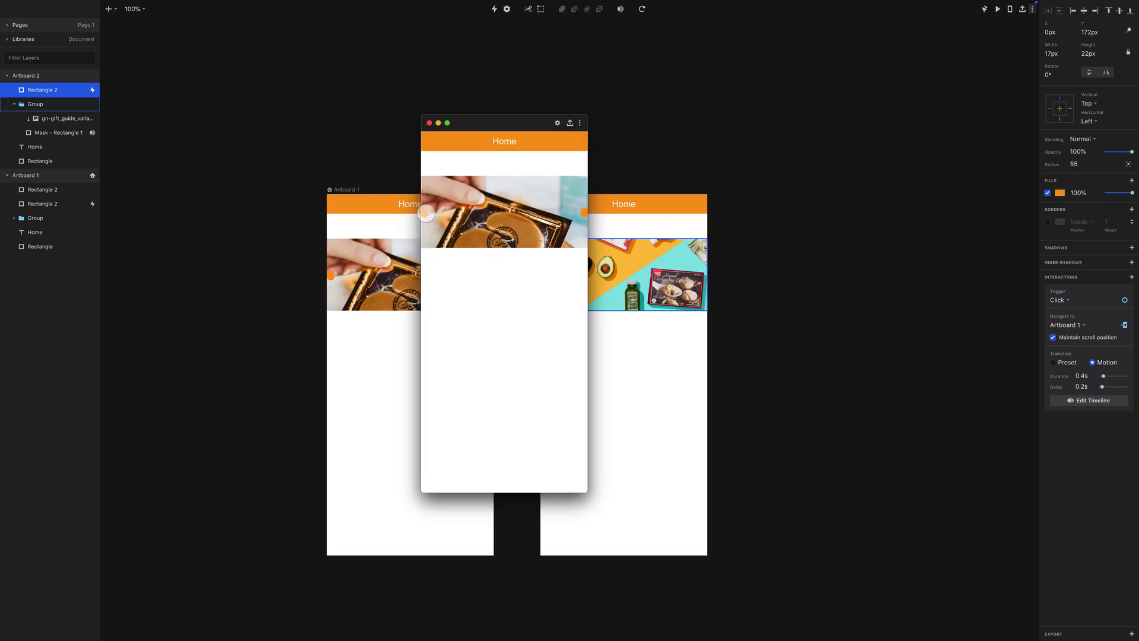
click(676, 349)
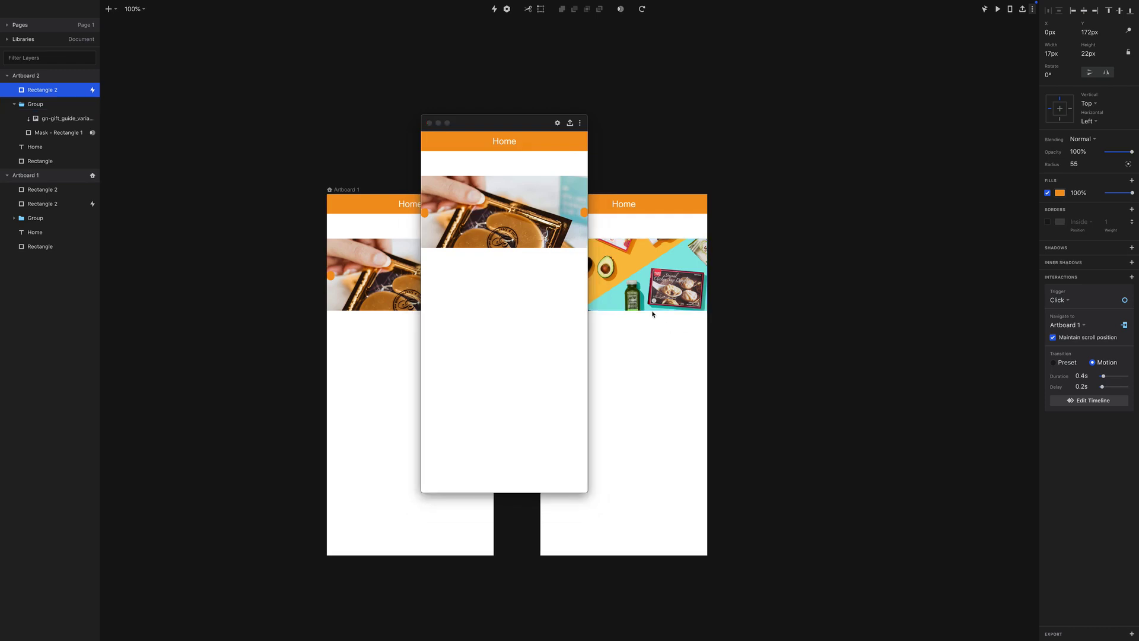
click(429, 124)
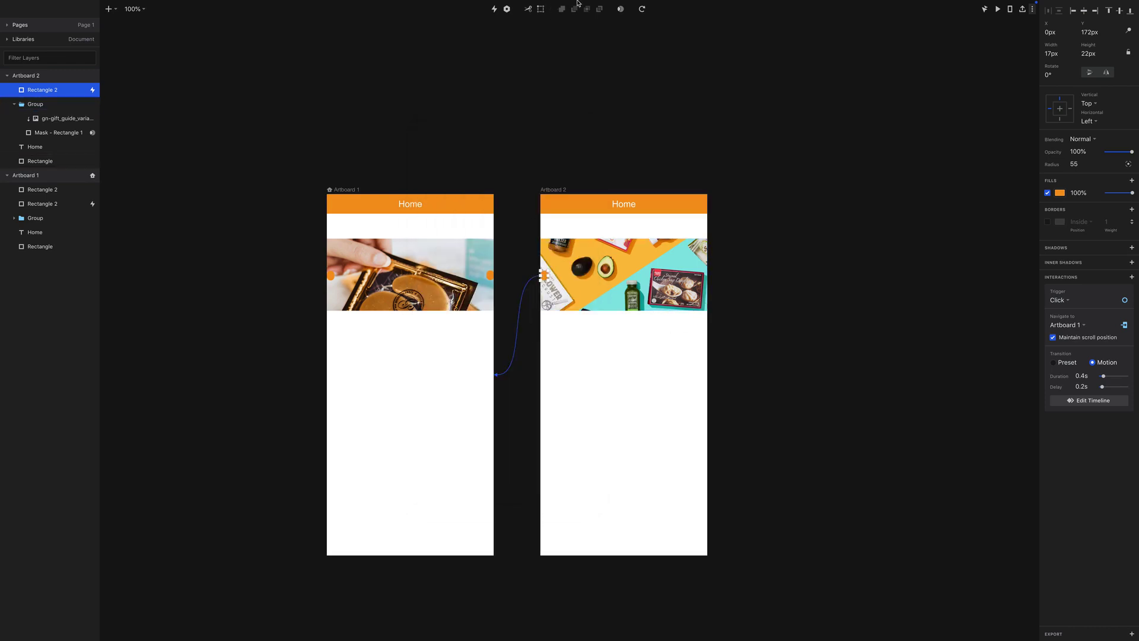
Step: Open the Motion timeline of the Artboard 2 to Artboard 1 transition and play its animation
mouse_move(577, 3)
click(1057, 401)
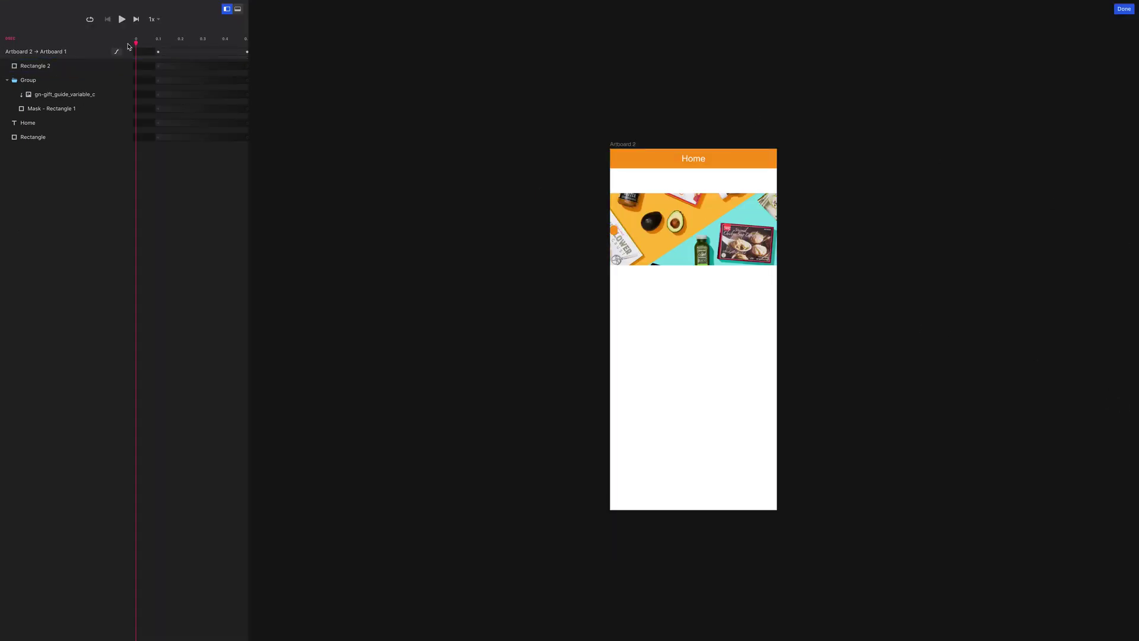
click(122, 19)
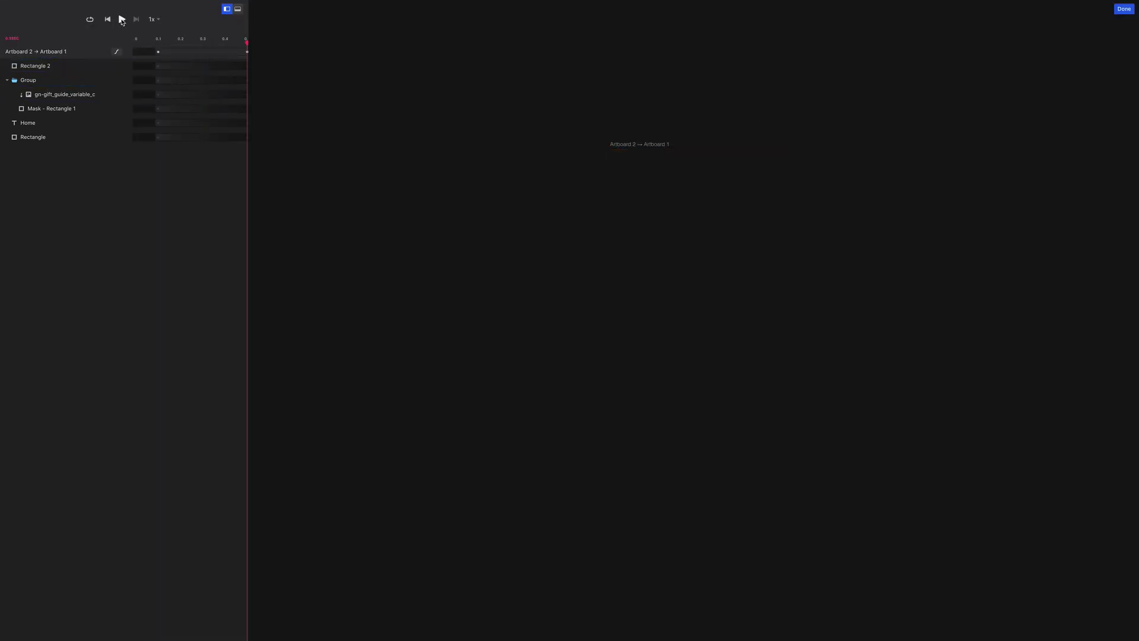
click(122, 19)
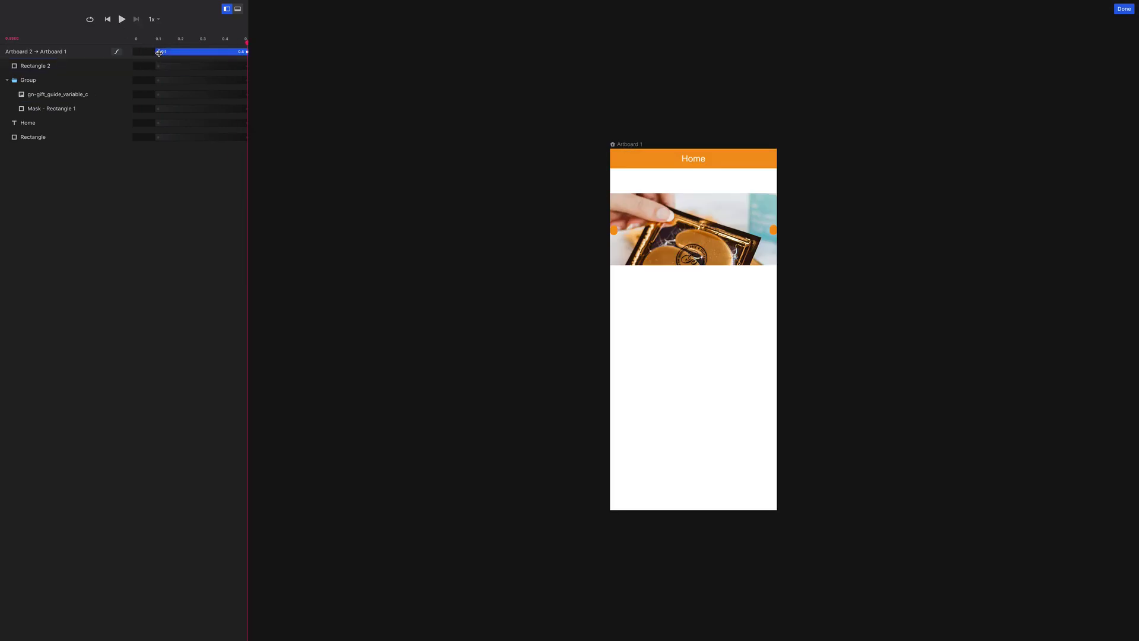
Step: Try starting the Artboard 2 to Artboard 1 transition at about 0.18 s and at 0 s, playing back each timing
drag(157, 51, 176, 52)
click(122, 19)
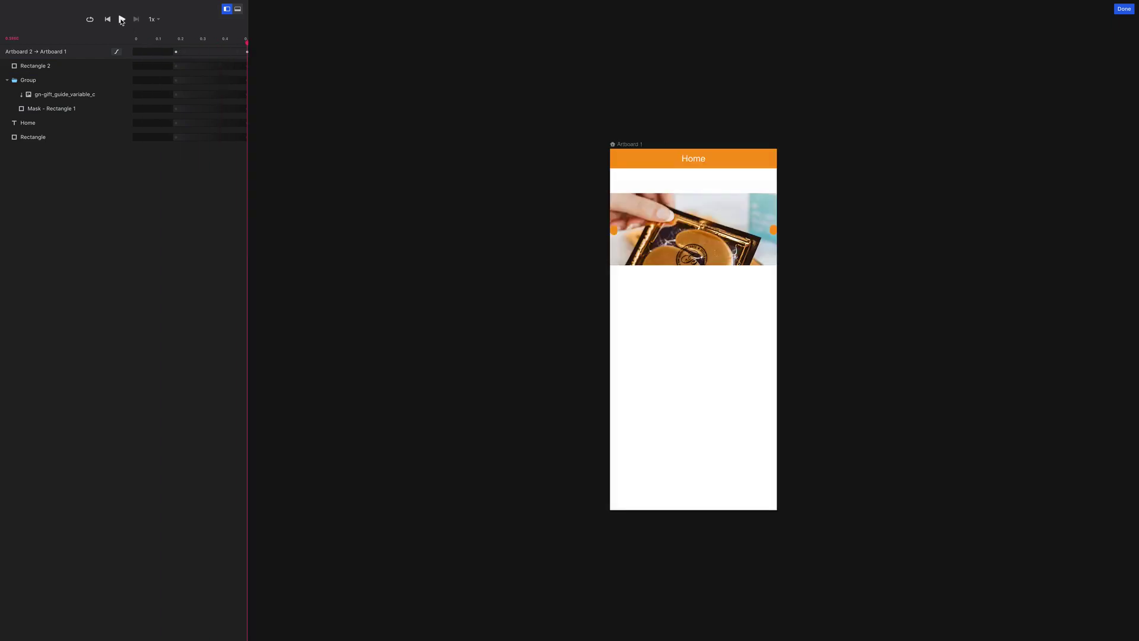
drag(175, 51, 134, 51)
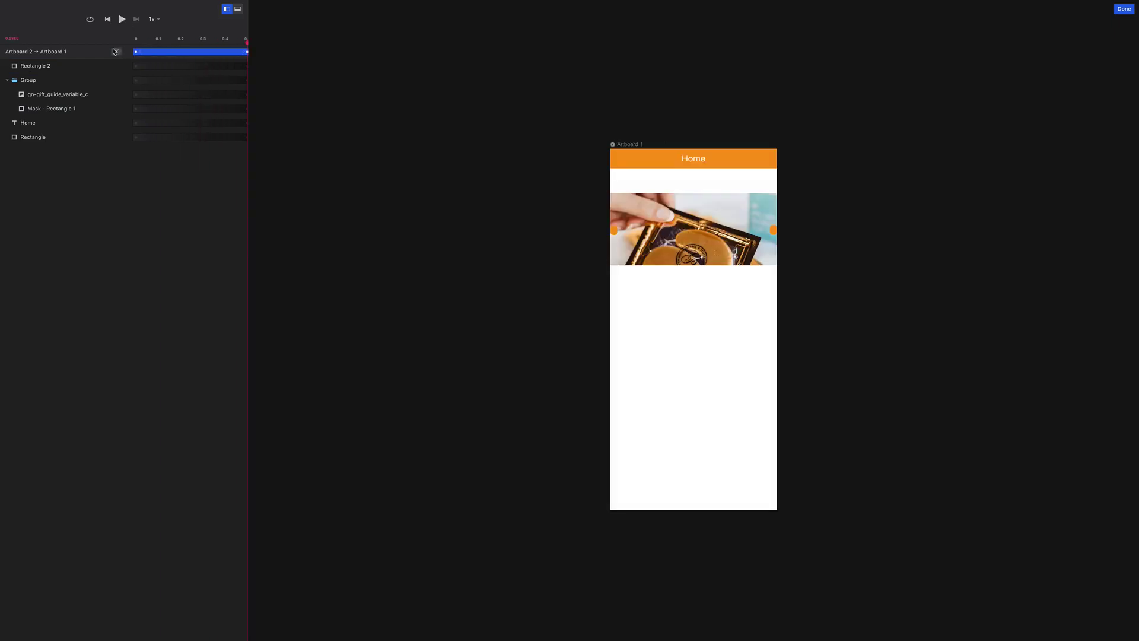
click(121, 19)
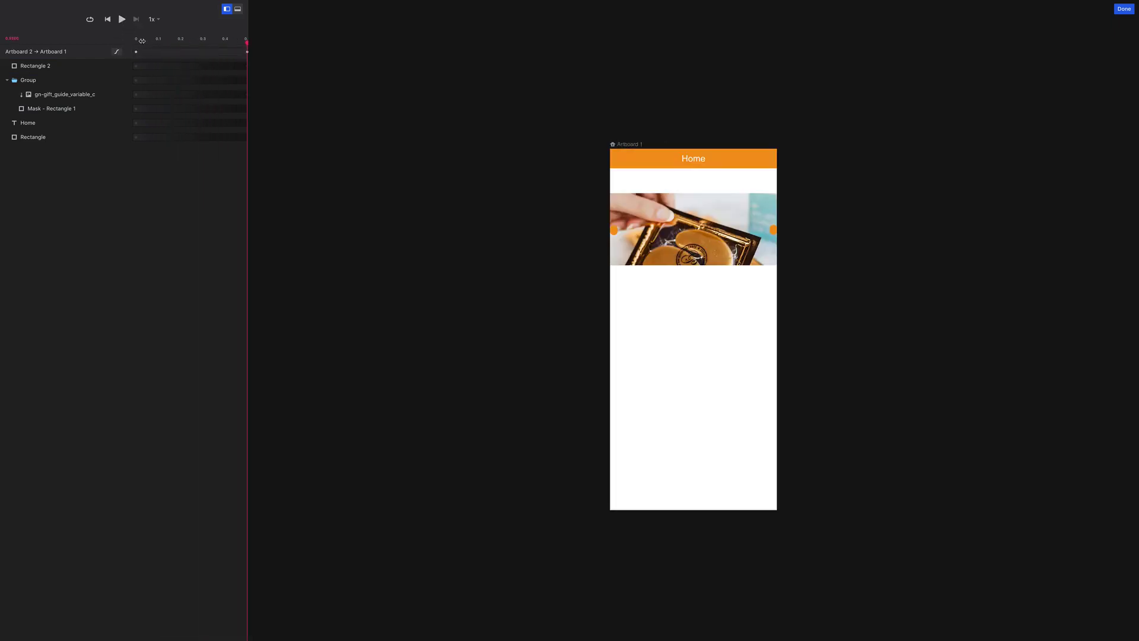
Step: Shift the start of the whole Artboard 2 to Artboard 1 transition to about 0.04 s on the timeline
drag(136, 52, 154, 91)
click(153, 94)
click(152, 82)
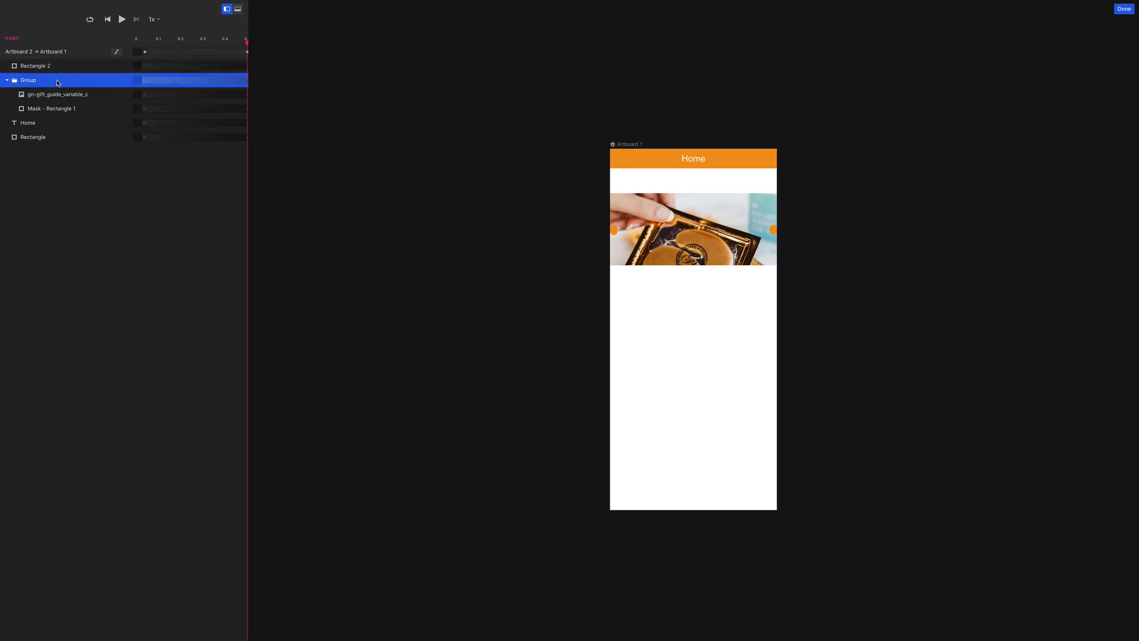
drag(97, 64, 156, 62)
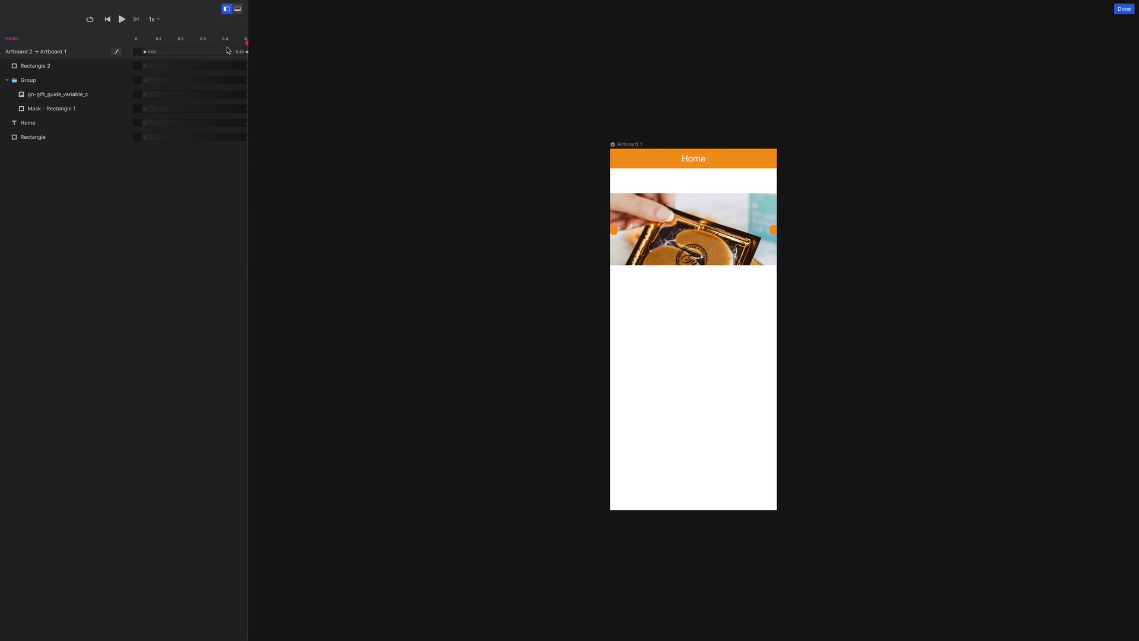
Step: Widen the timeline, extend the transition's end to about 0.94 s, and play the longer animation
drag(247, 26, 349, 25)
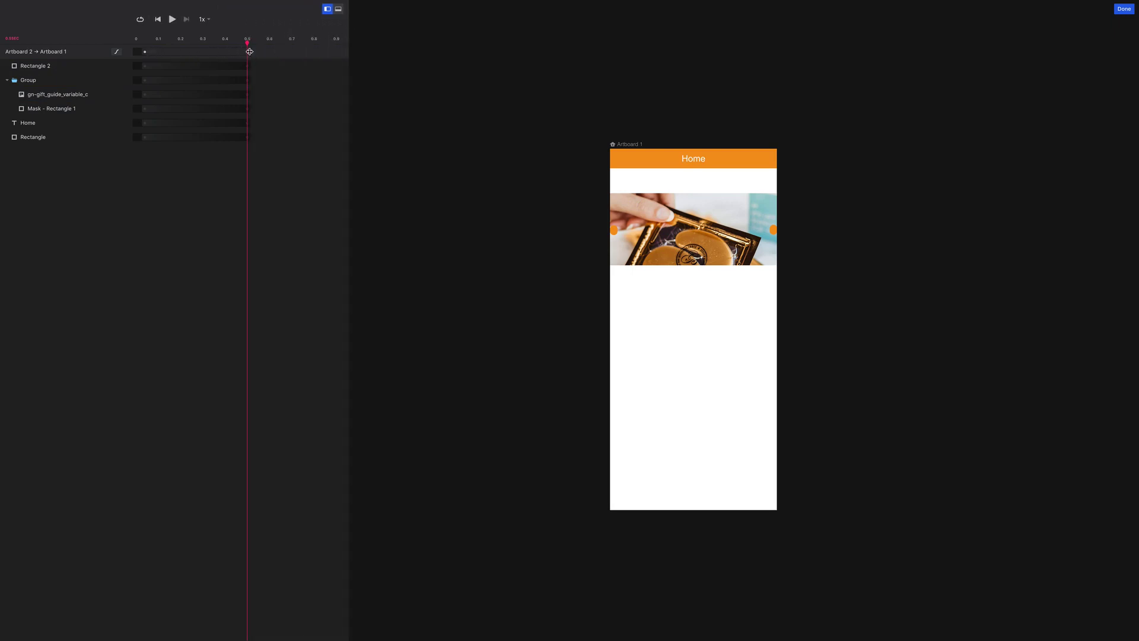
drag(254, 52, 347, 43)
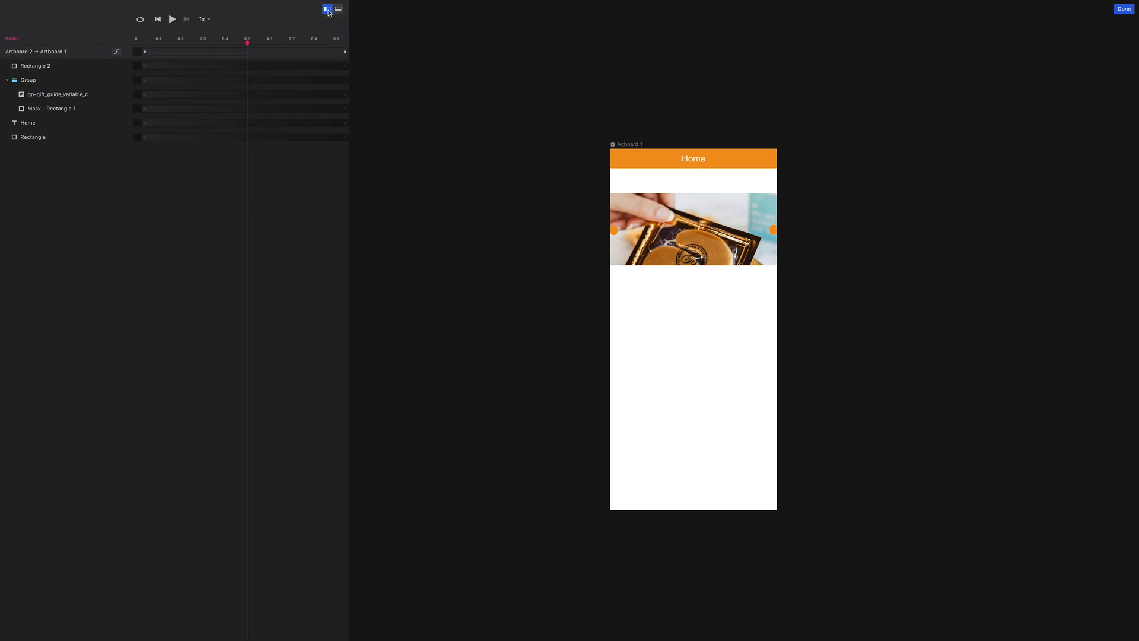
click(174, 19)
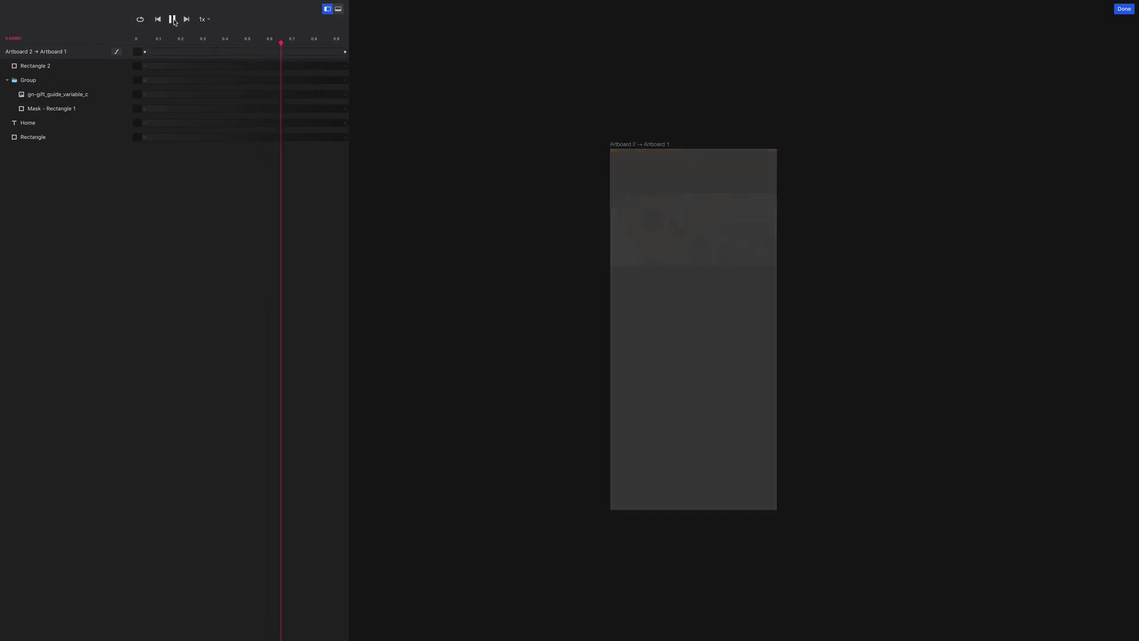
click(173, 20)
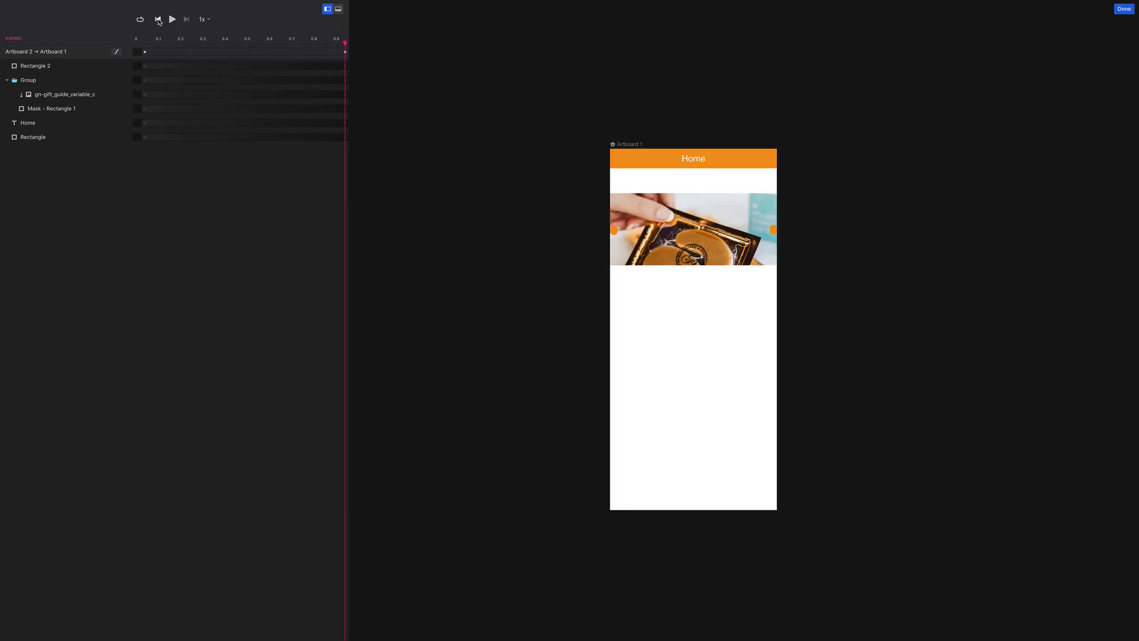
click(173, 19)
Step: Try the timeline's bottom-docked layout, scrub the playhead back, restore the side layout and close the timeline editor
click(337, 10)
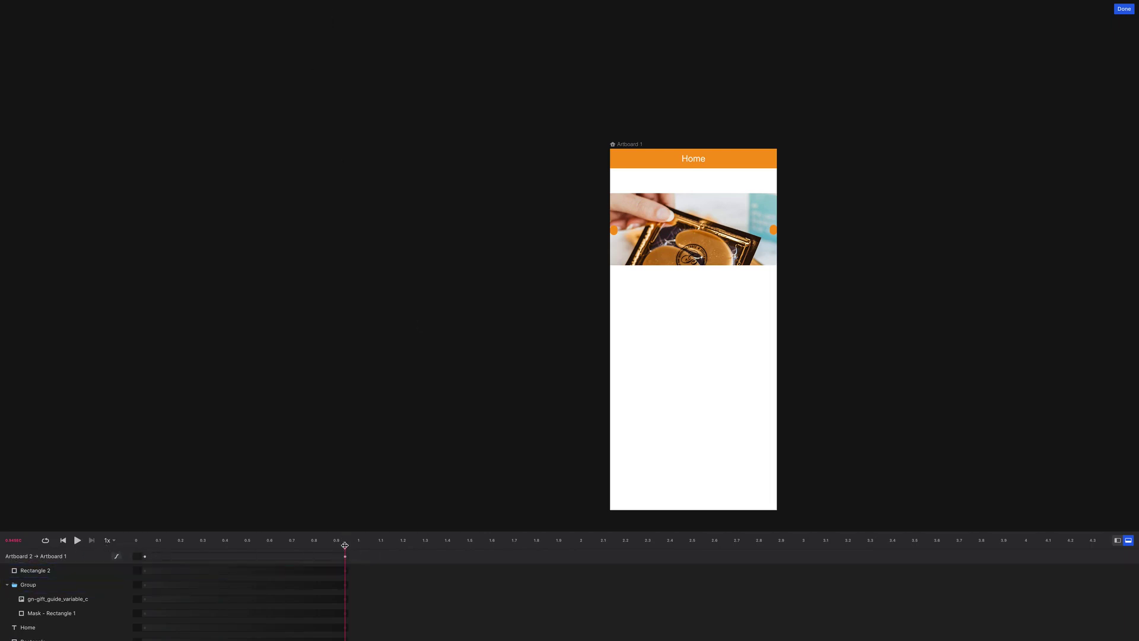
drag(344, 547, 305, 550)
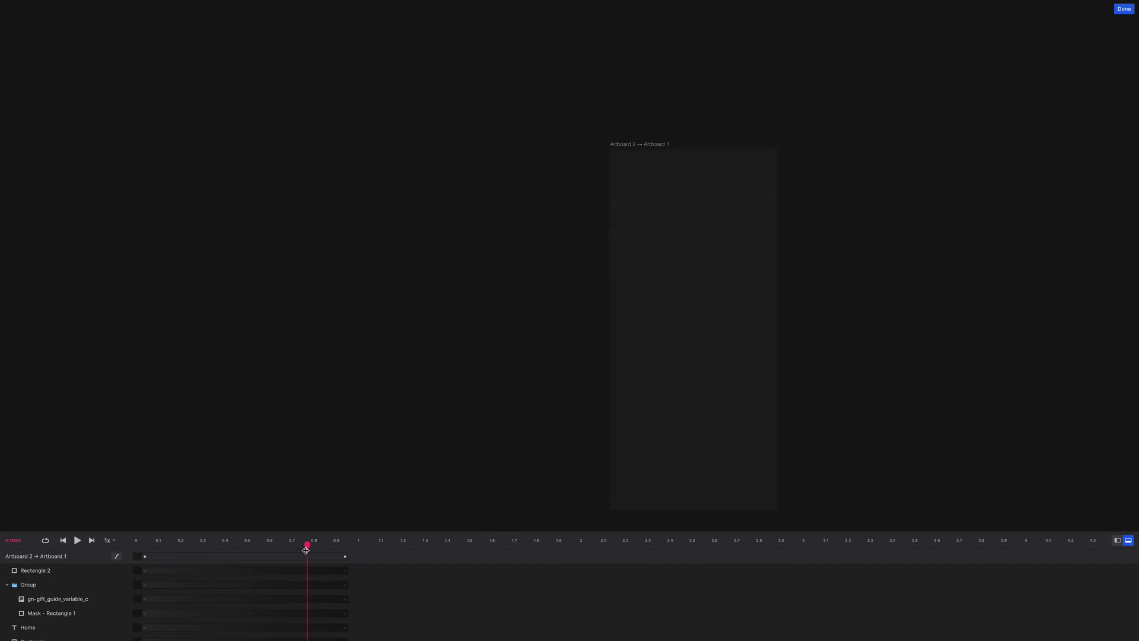
click(1116, 541)
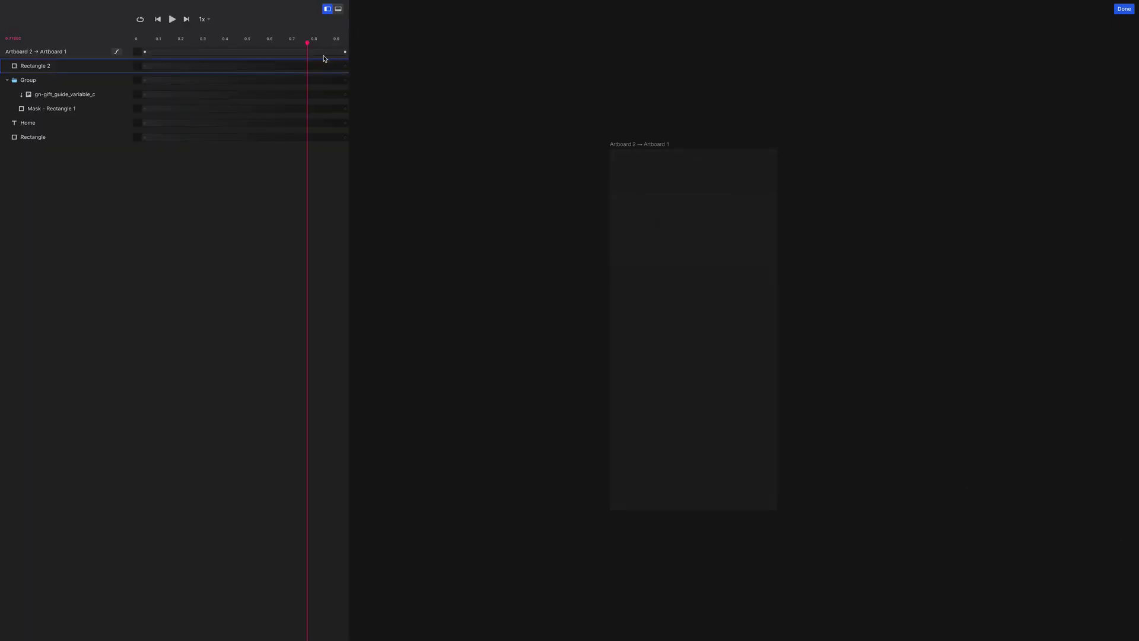
click(1124, 9)
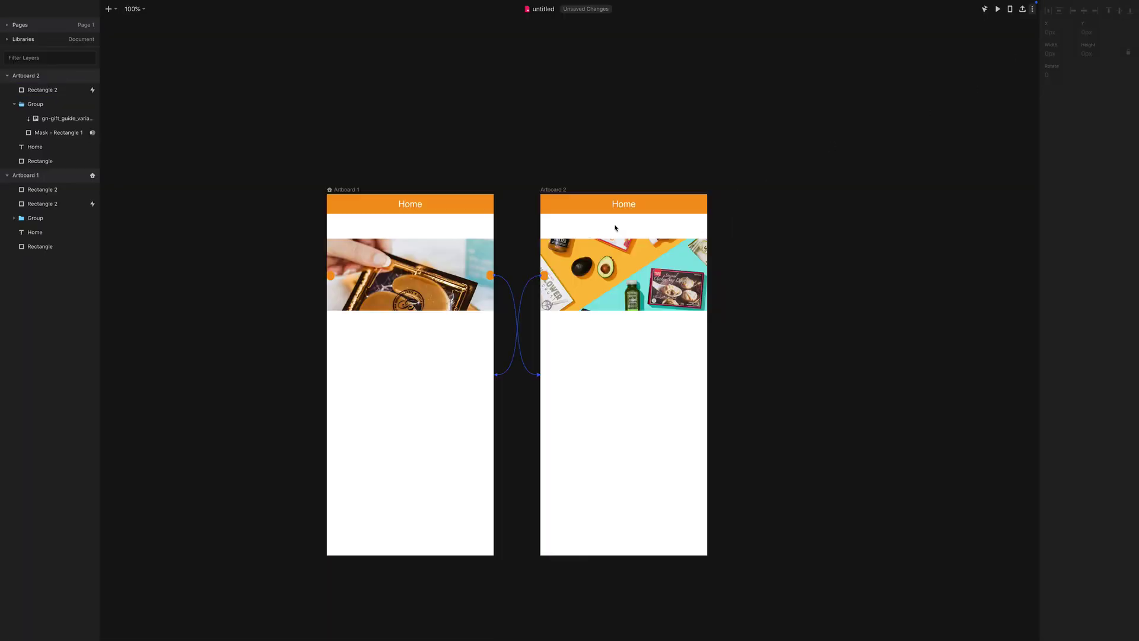
Step: Change the header title on Artboard 2 to "next"
click(623, 206)
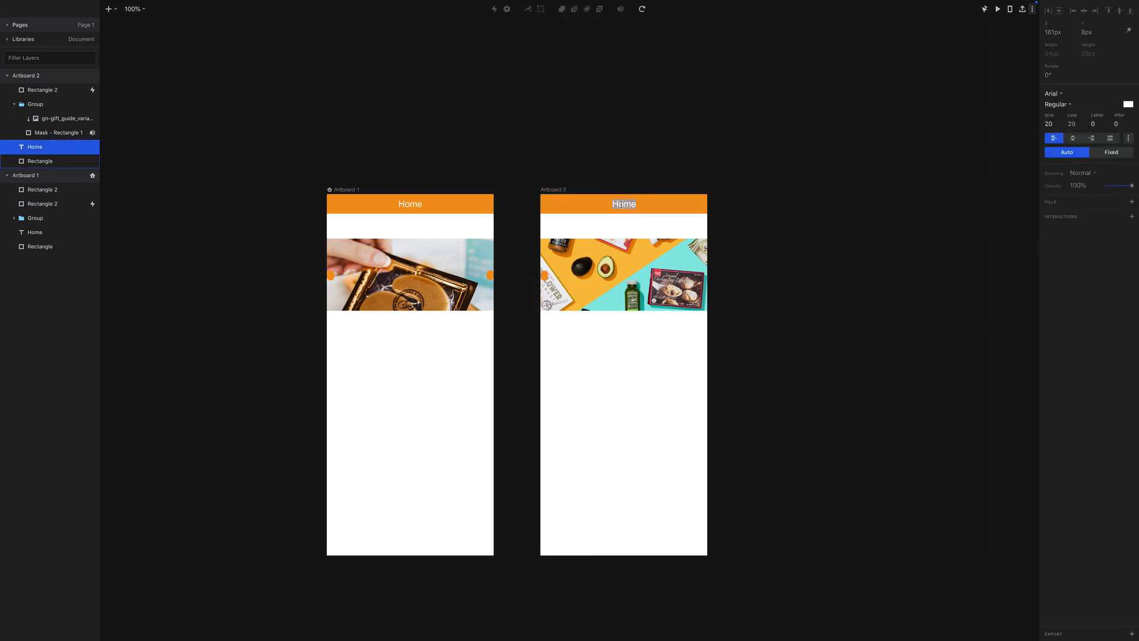
text(next)
key(Escape)
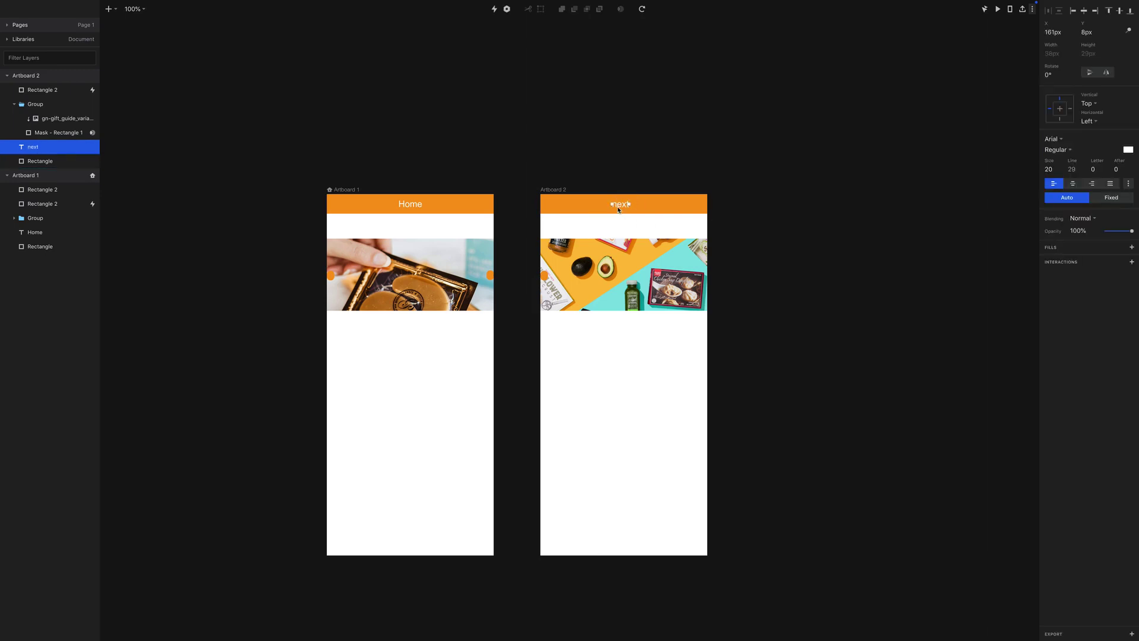
click(649, 256)
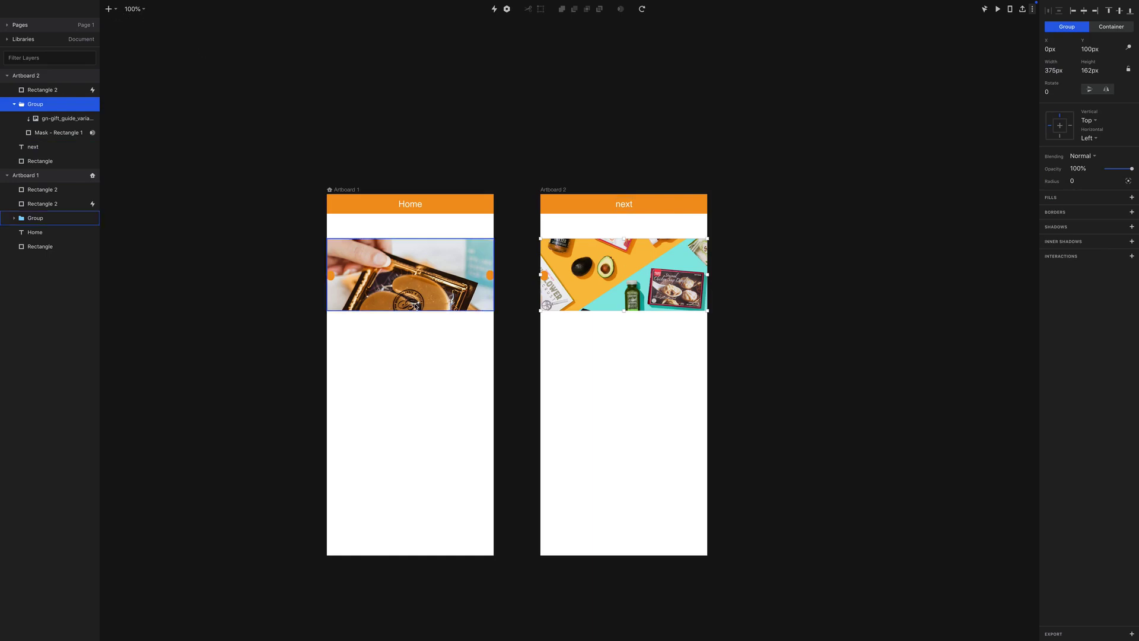
click(392, 281)
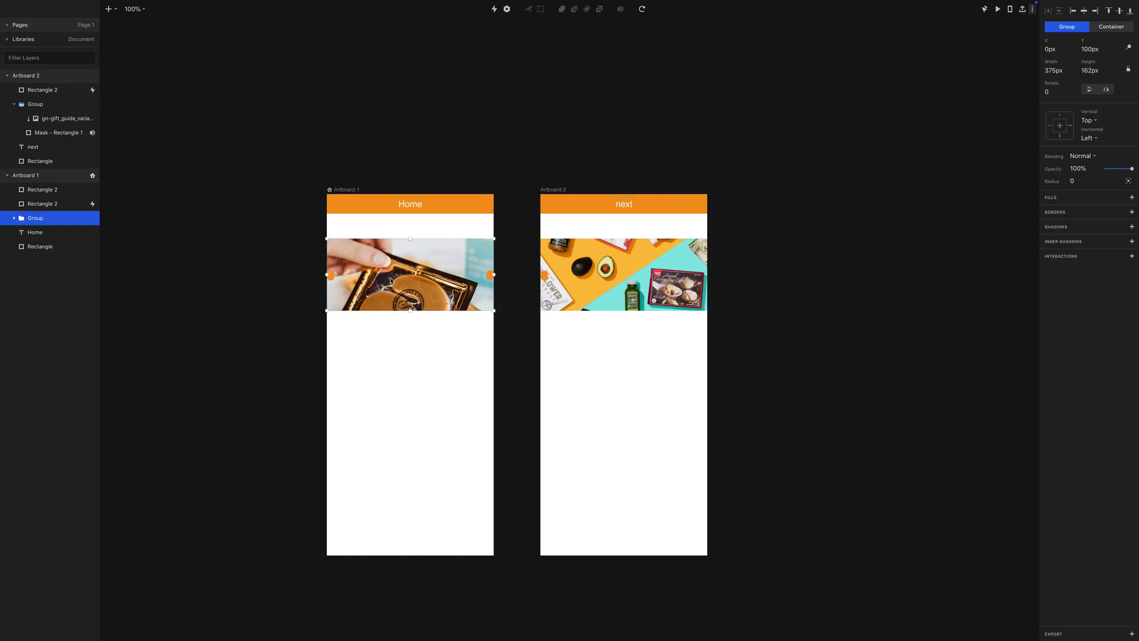
Step: Draw a rounded rectangle about 186 × 71 px below the banner on Artboard 1
click(109, 10)
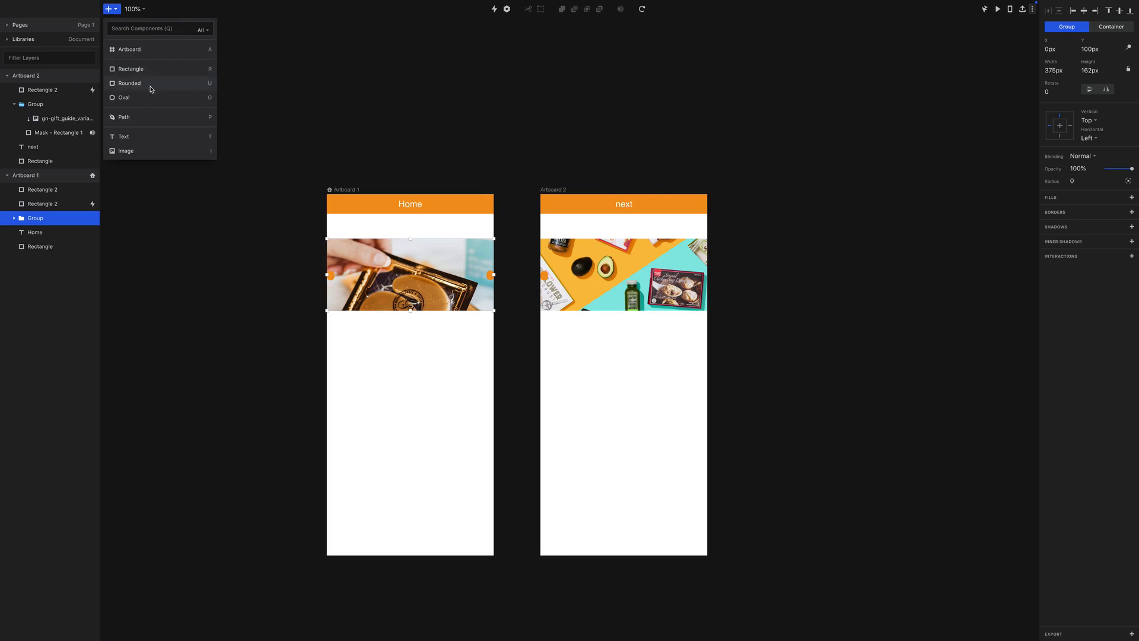
click(139, 86)
drag(450, 414, 366, 448)
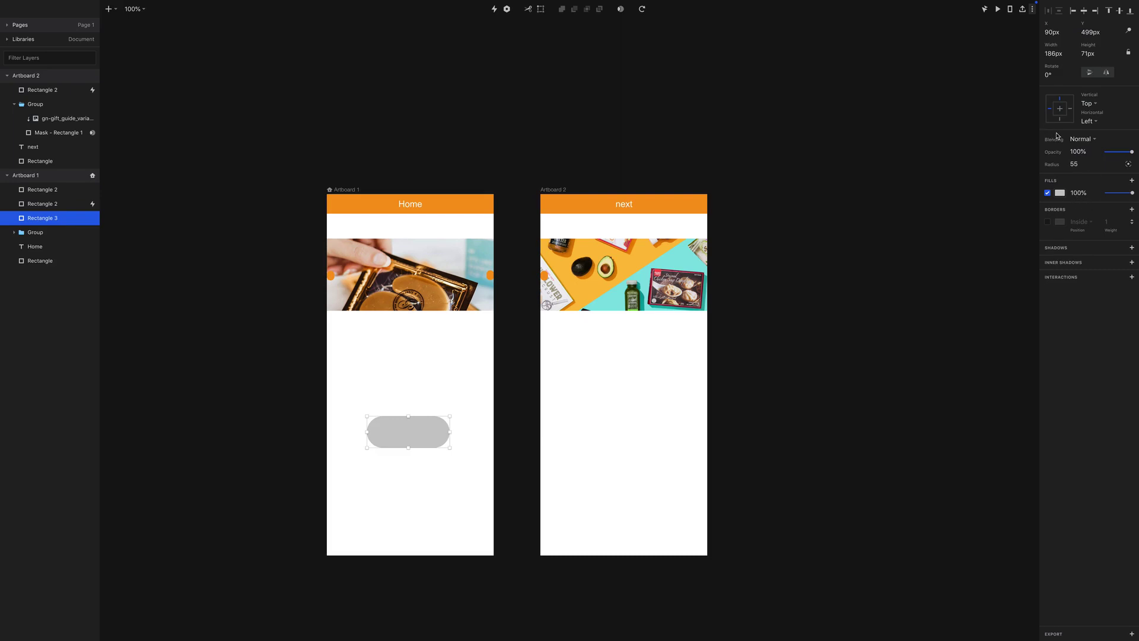
Step: Delete Artboard 2 from the canvas
click(552, 190)
key(Delete)
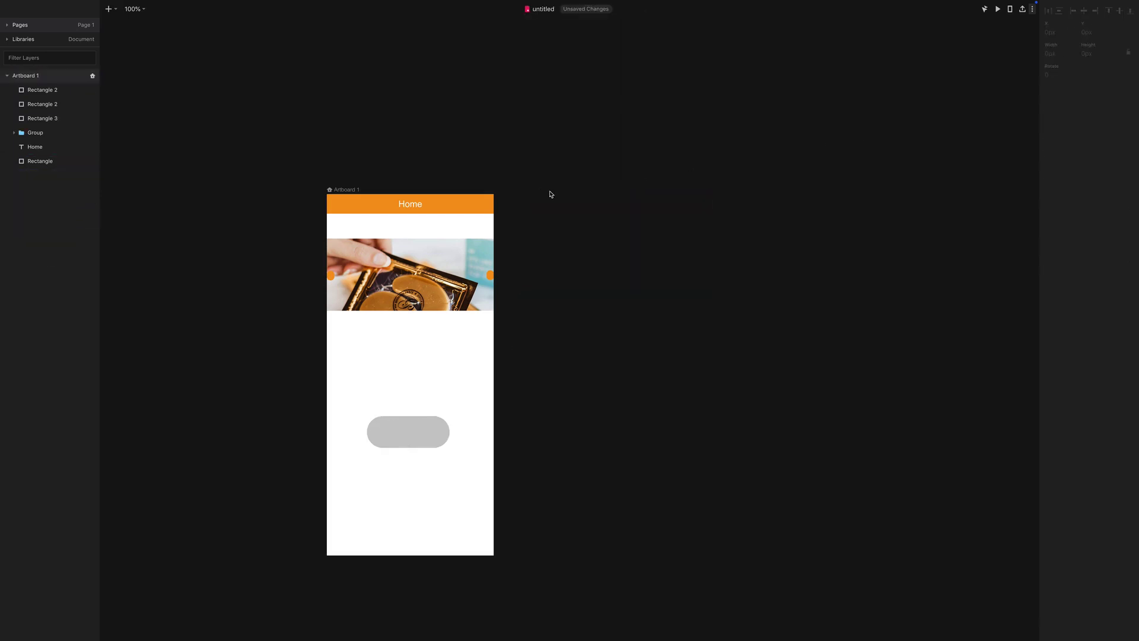
Step: Set the grey rectangle's corner radius to 0, widen it to 317 px and place it at X 29, Y 371 px
click(437, 432)
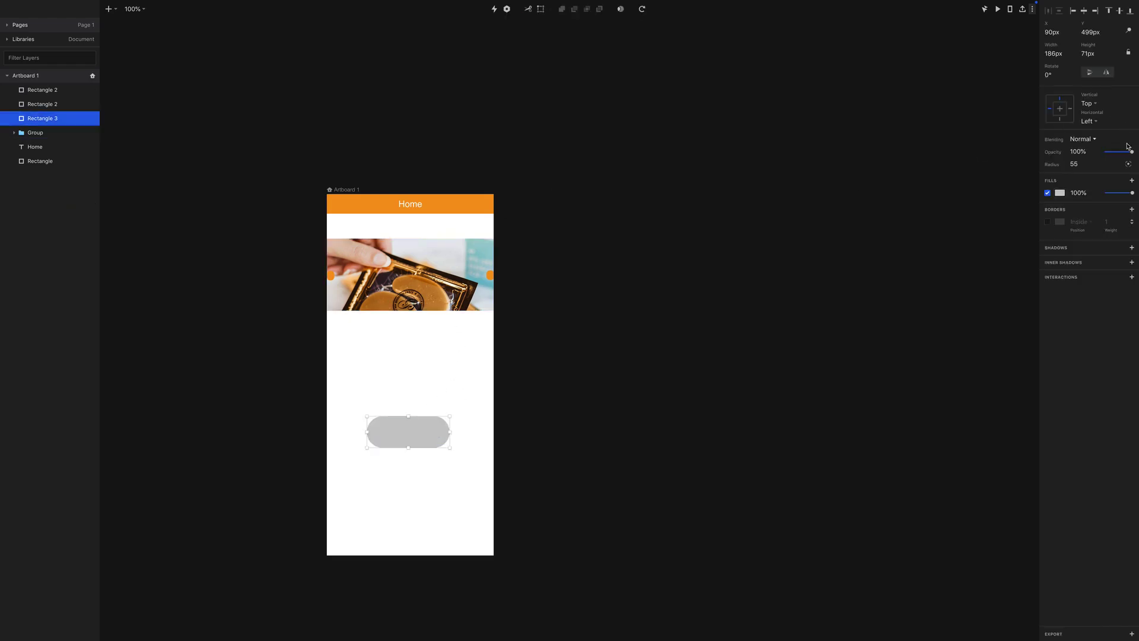
click(1074, 166)
key(Return)
drag(447, 434, 416, 384)
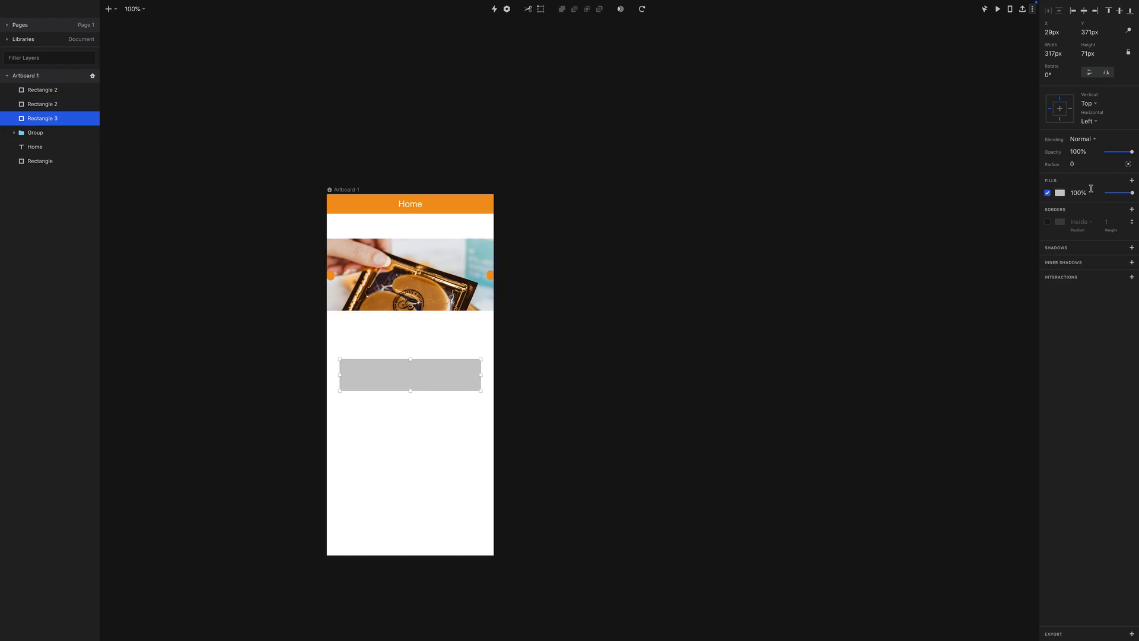
Step: Fill the grey rectangle below Artboard 1's banner with the orange global colour FA9917
click(1059, 192)
click(1055, 348)
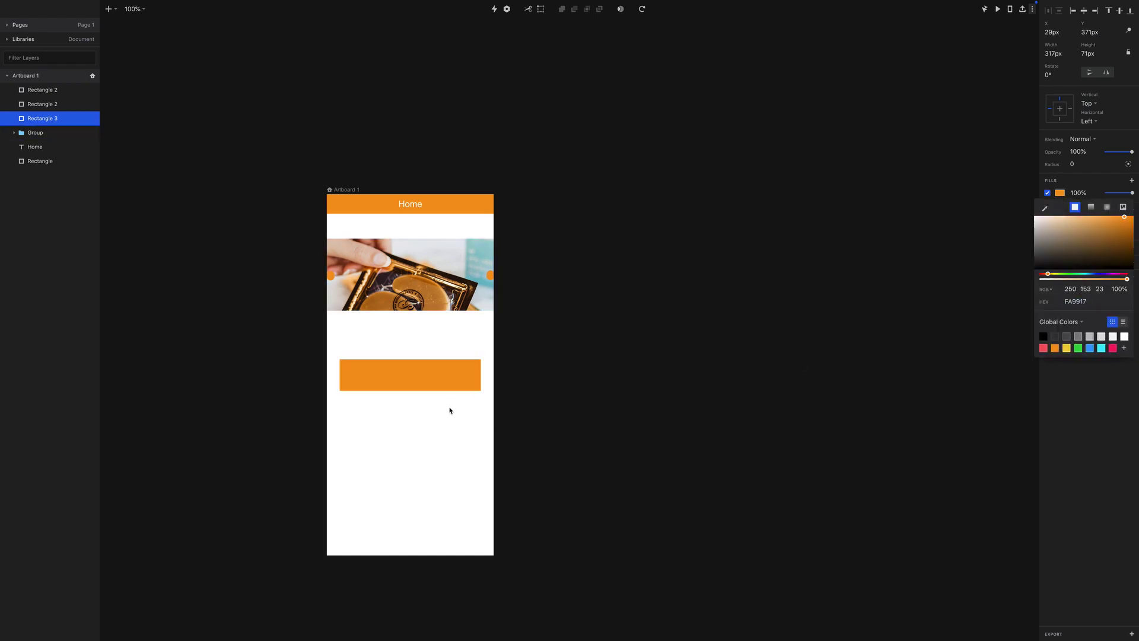
drag(441, 385, 440, 387)
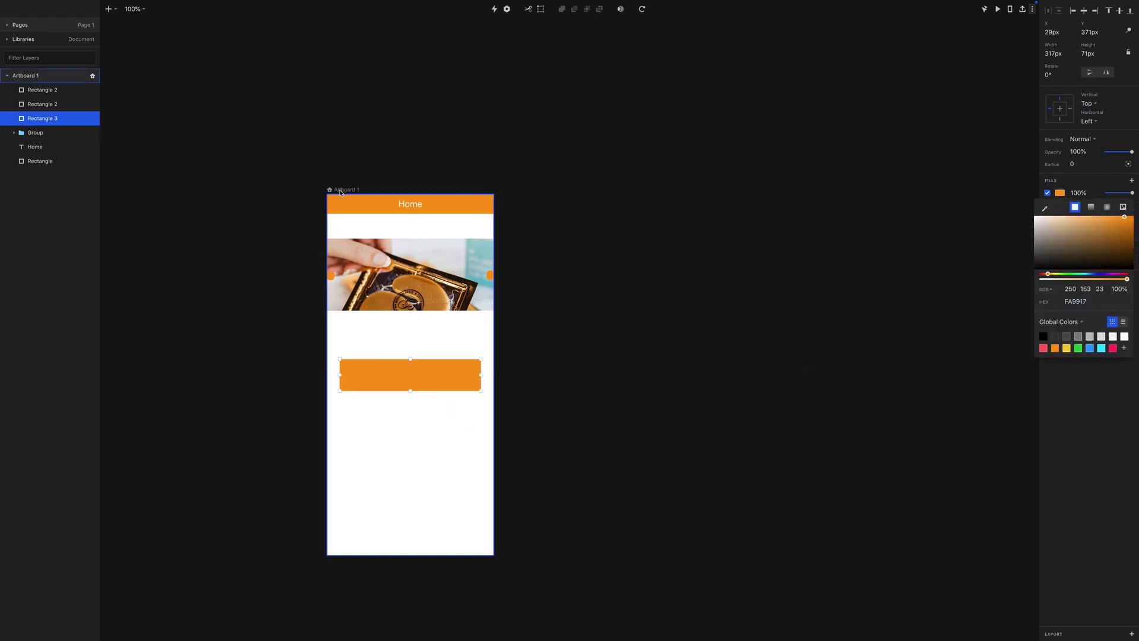
Step: Duplicate Artboard 1 beside the original and change the copy's header title to "next"
click(341, 191)
key(ctrl+d)
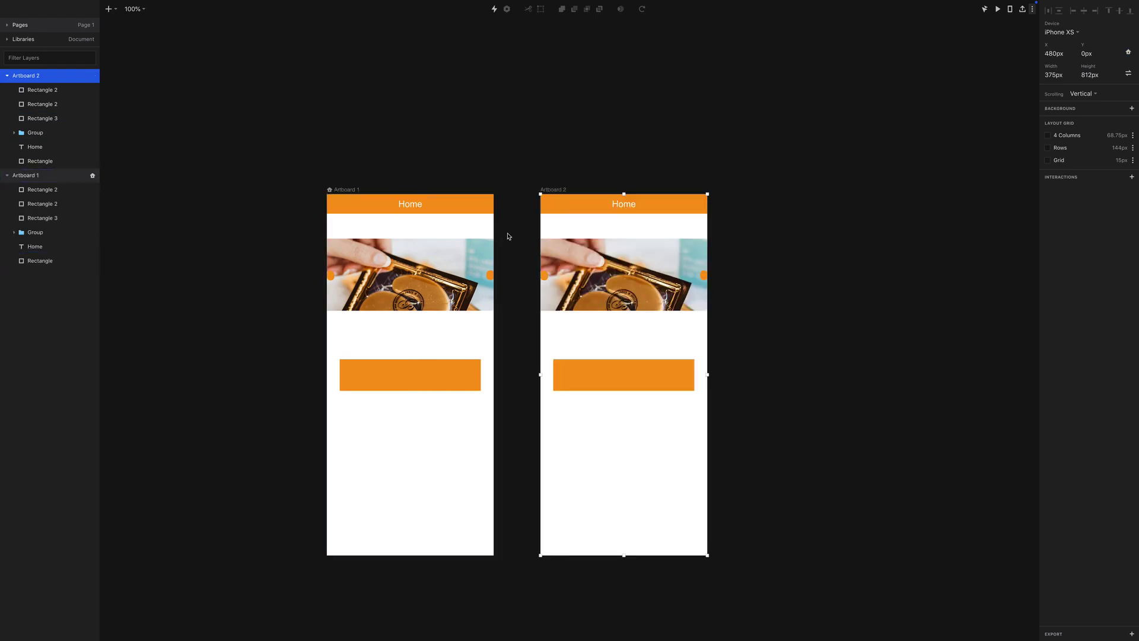
double_click(621, 204)
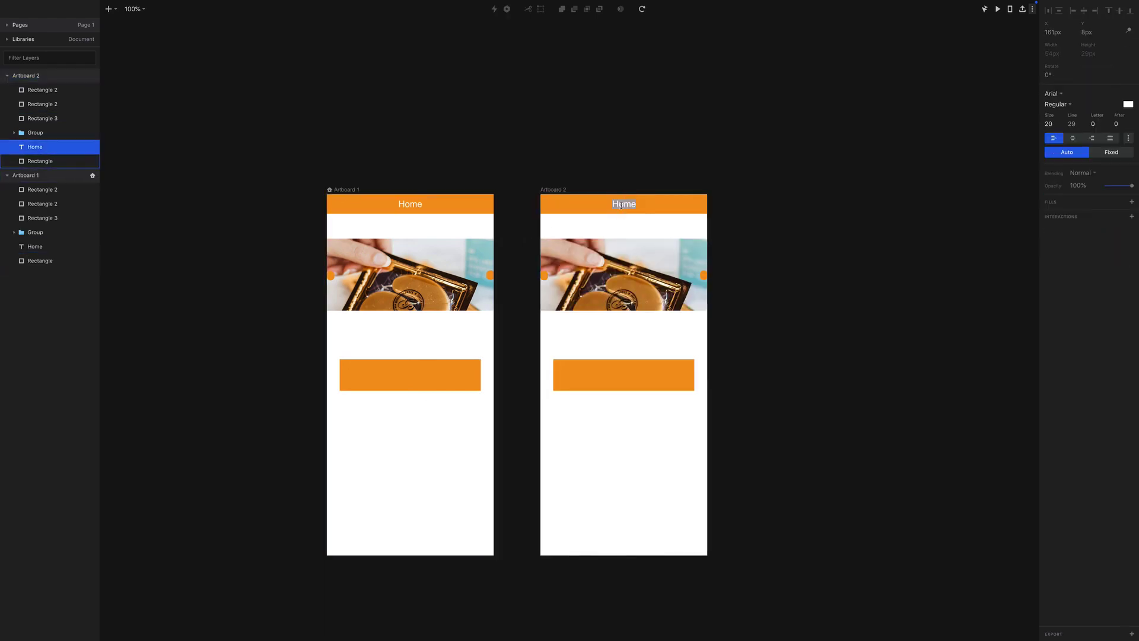
text(next)
key(Escape)
Step: Increase the corner radius of the large orange rectangle on Artboard 2 to give it fully rounded ends
click(661, 382)
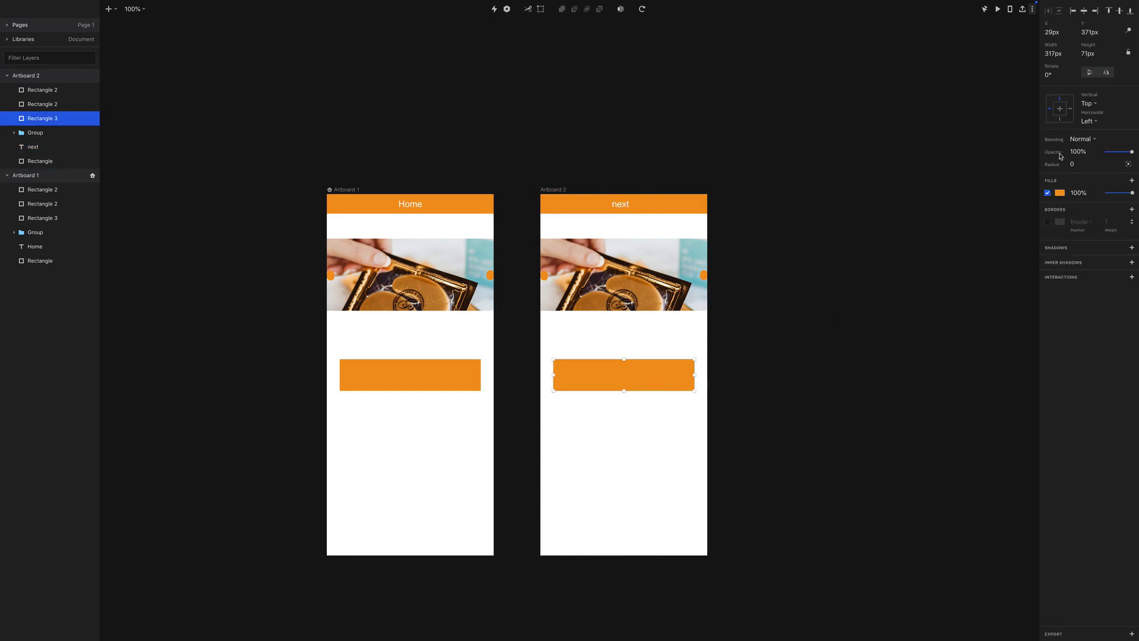
click(1071, 162)
key(Return)
click(630, 469)
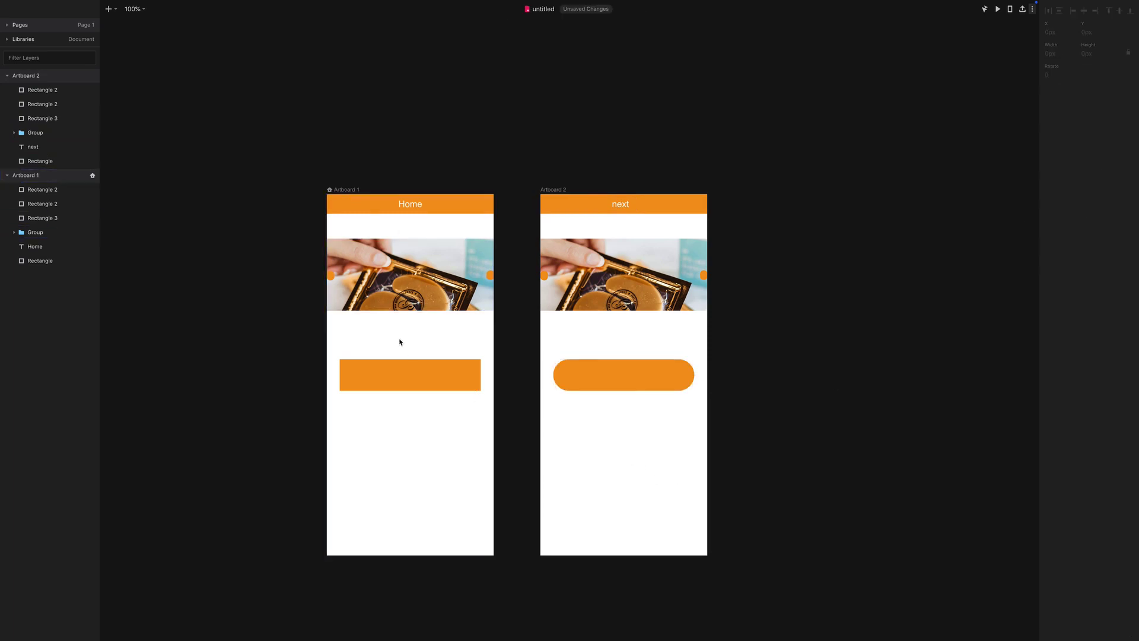
Step: Link Artboard 1's orange rectangle to Artboard 2 with a Click trigger and a 0.8 s Motion transition delayed 0.2 s
click(426, 374)
click(494, 9)
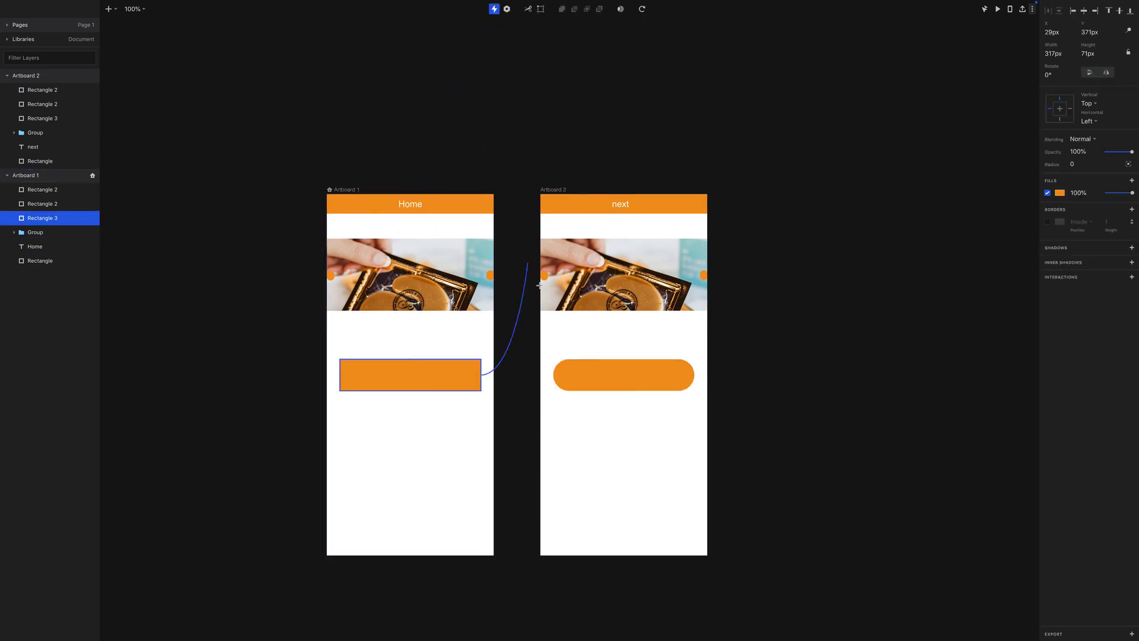
click(597, 387)
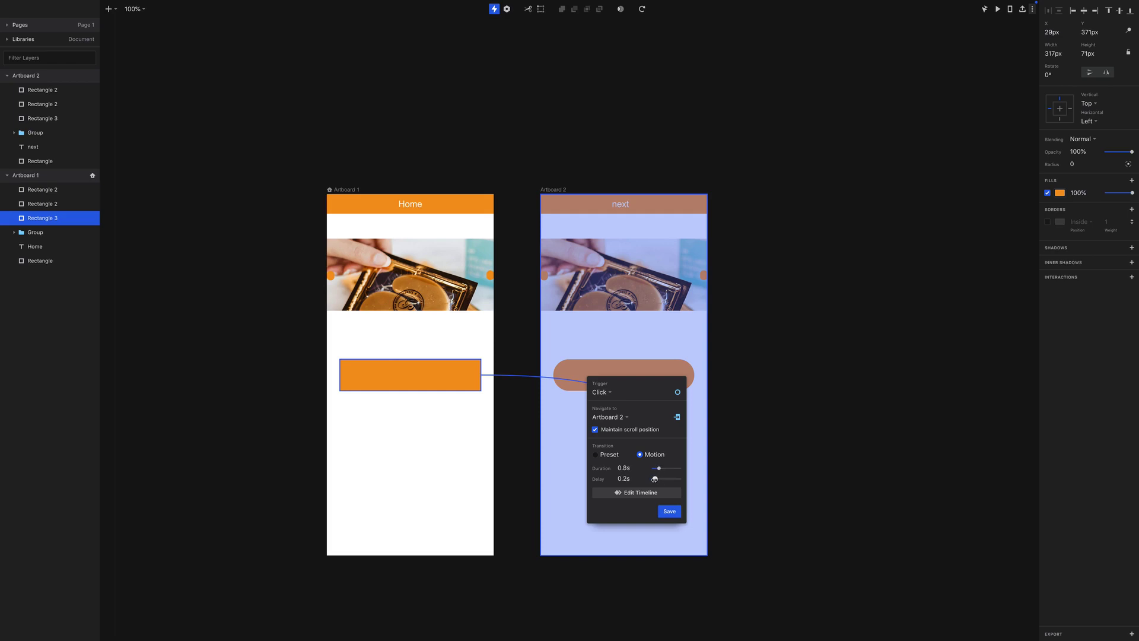
click(669, 511)
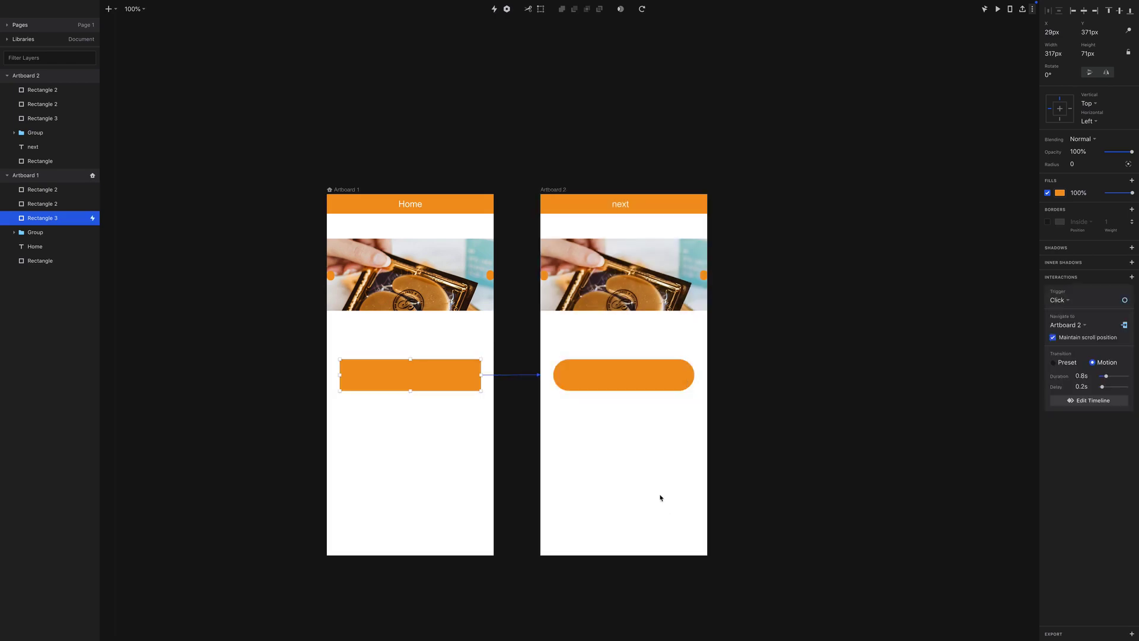
Step: Link Artboard 2's rounded orange button back to Artboard 1 with a Tap trigger and a 0.8 s Motion transition
click(607, 387)
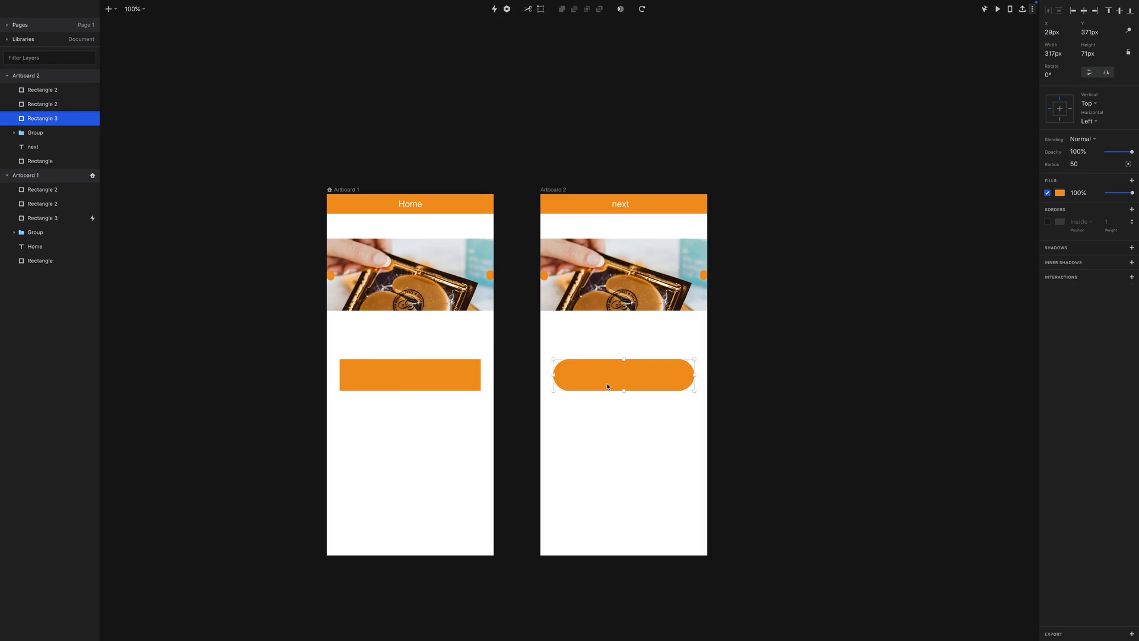
click(494, 9)
click(432, 373)
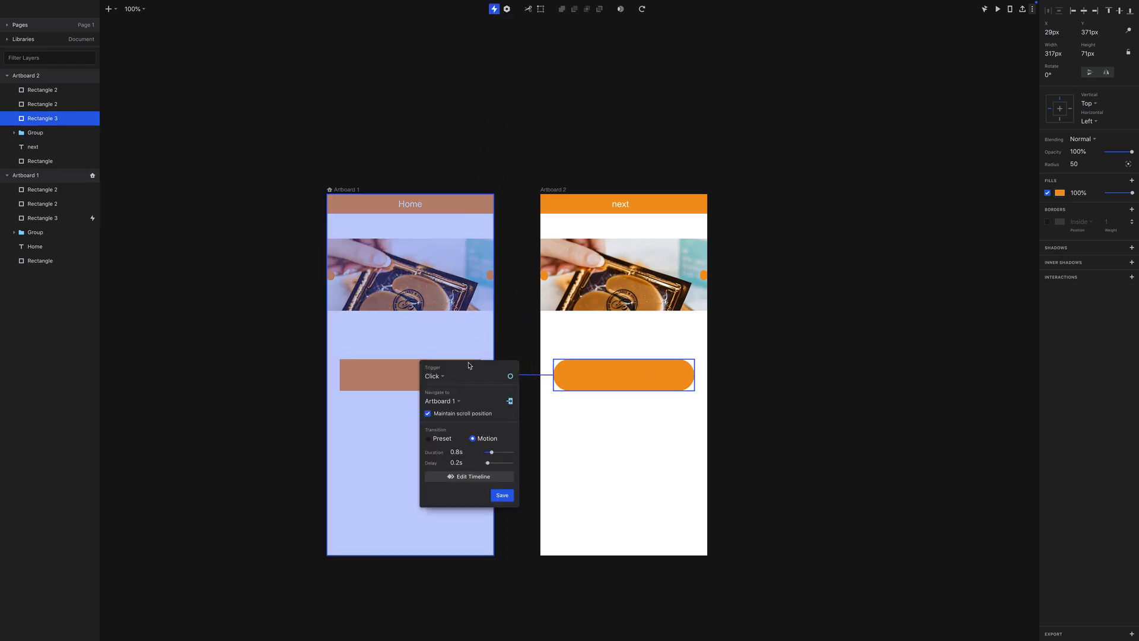
click(441, 377)
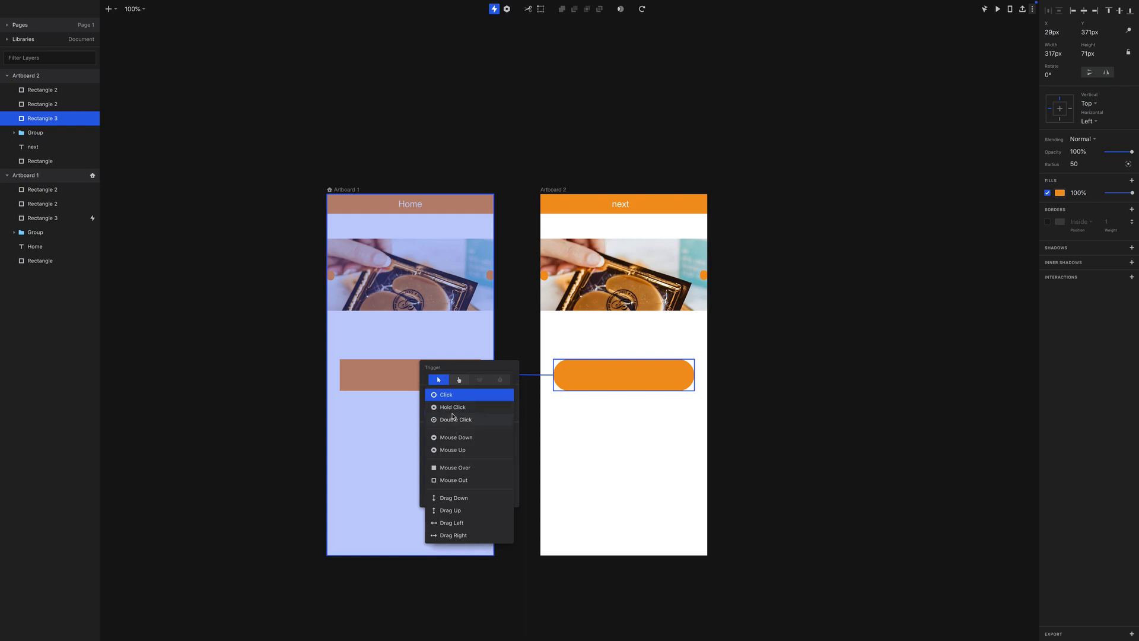
click(458, 382)
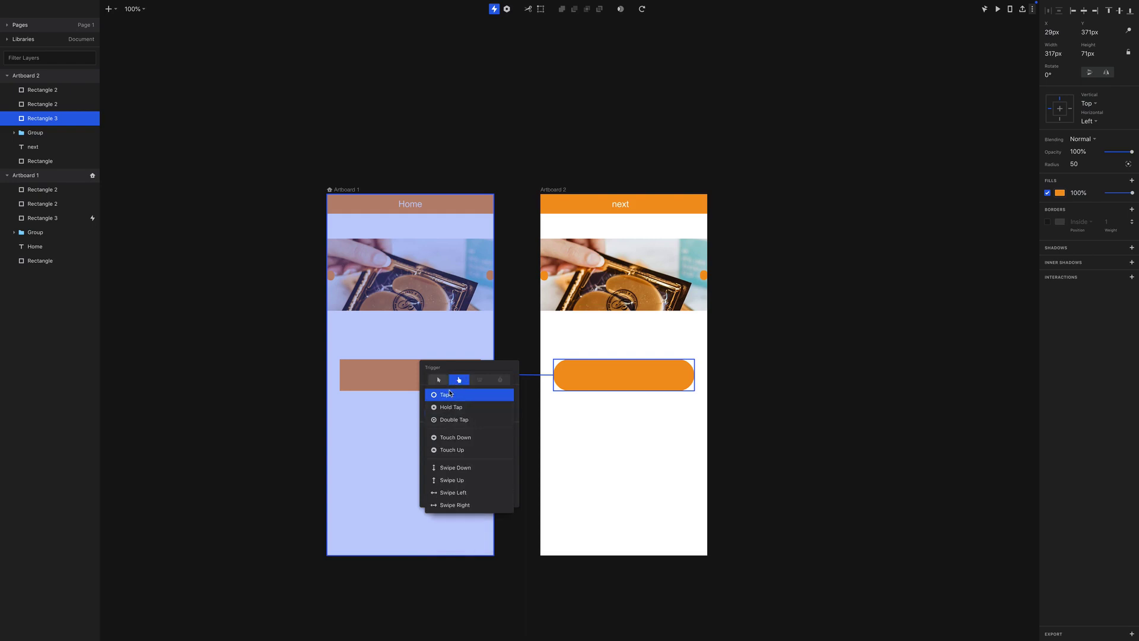
click(445, 395)
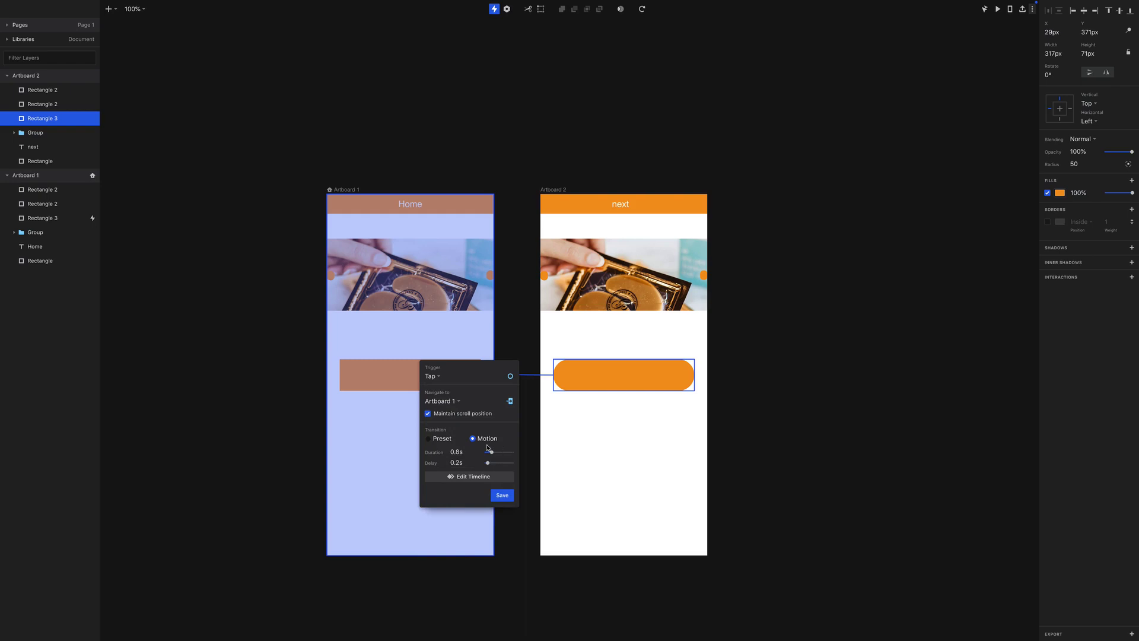
click(502, 495)
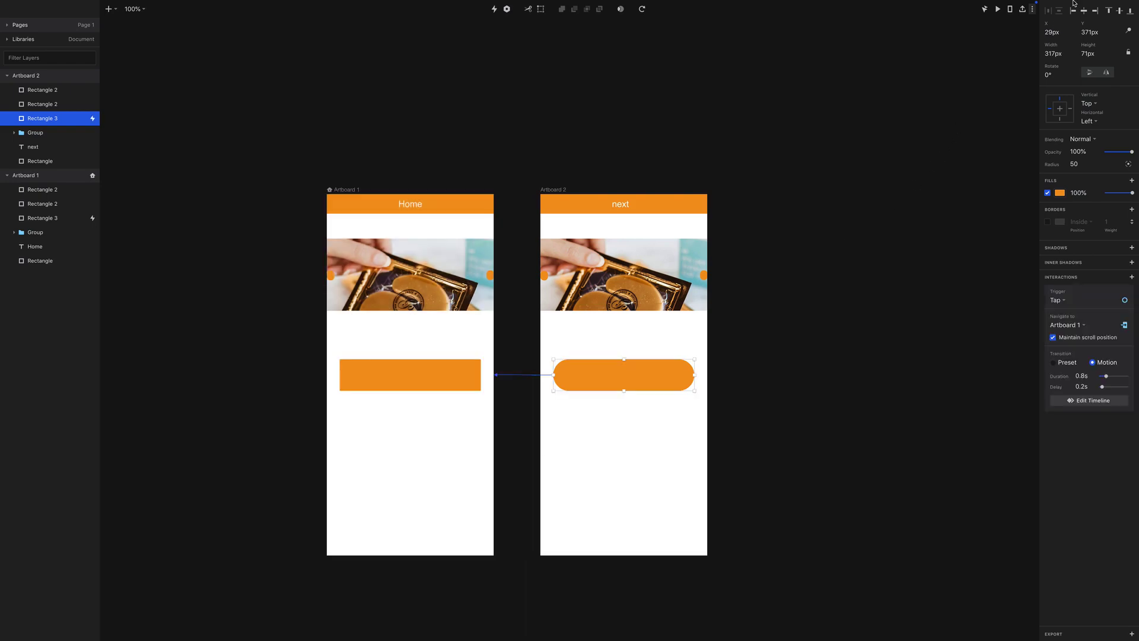
Step: Preview the prototype from Artboard 1, tap the orange button repeatedly to test both transitions, and close the preview
click(347, 191)
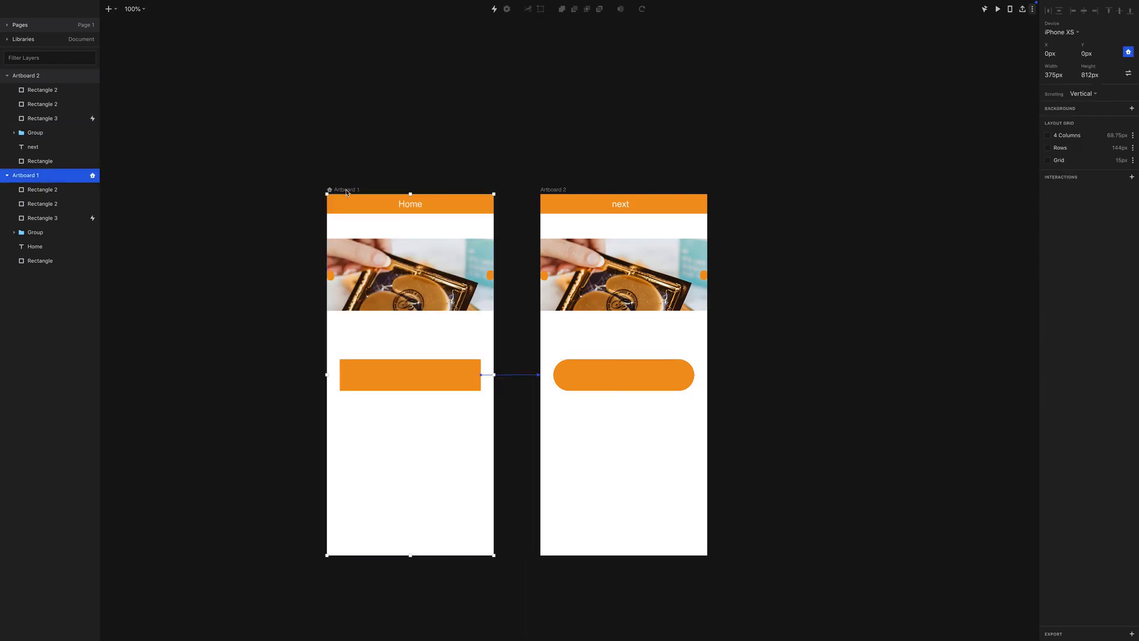
click(358, 162)
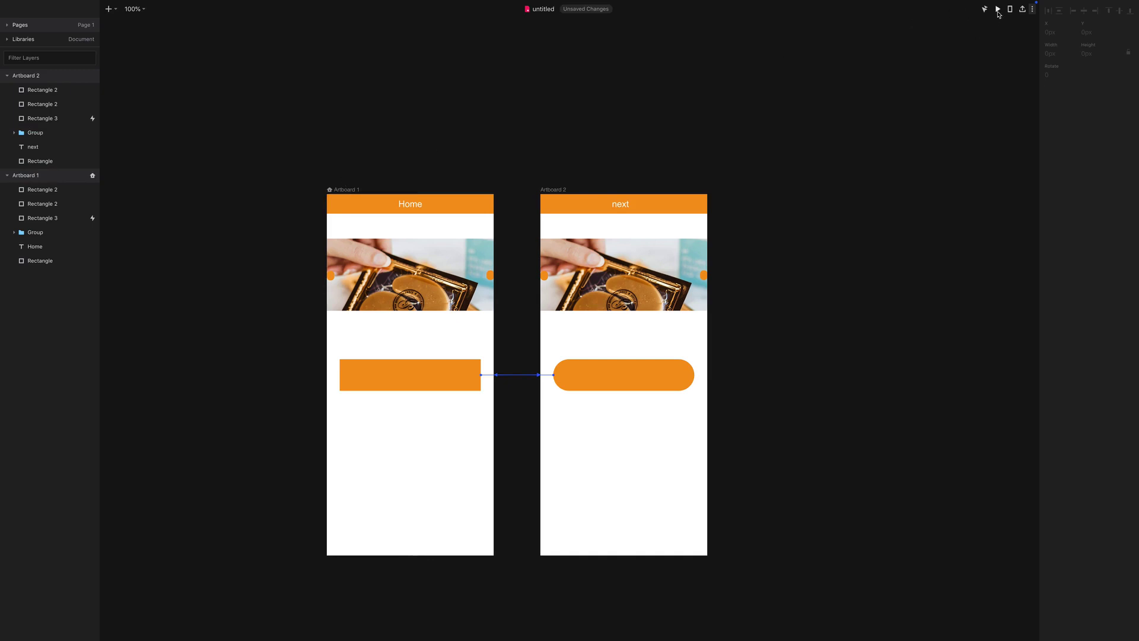
click(997, 9)
click(513, 302)
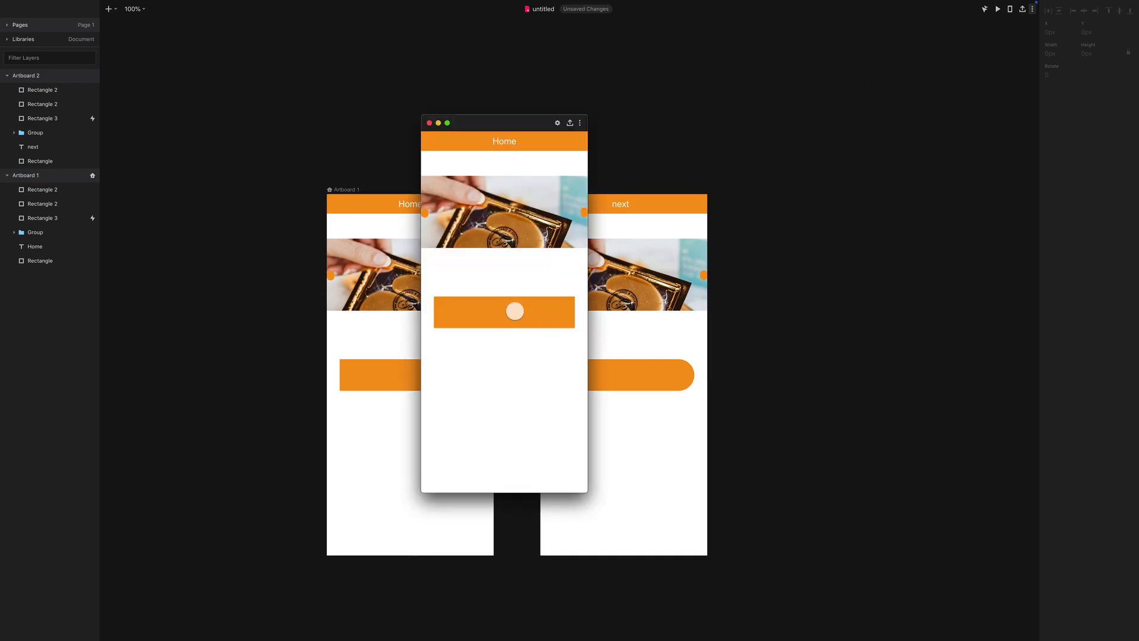
click(540, 309)
click(530, 324)
click(527, 317)
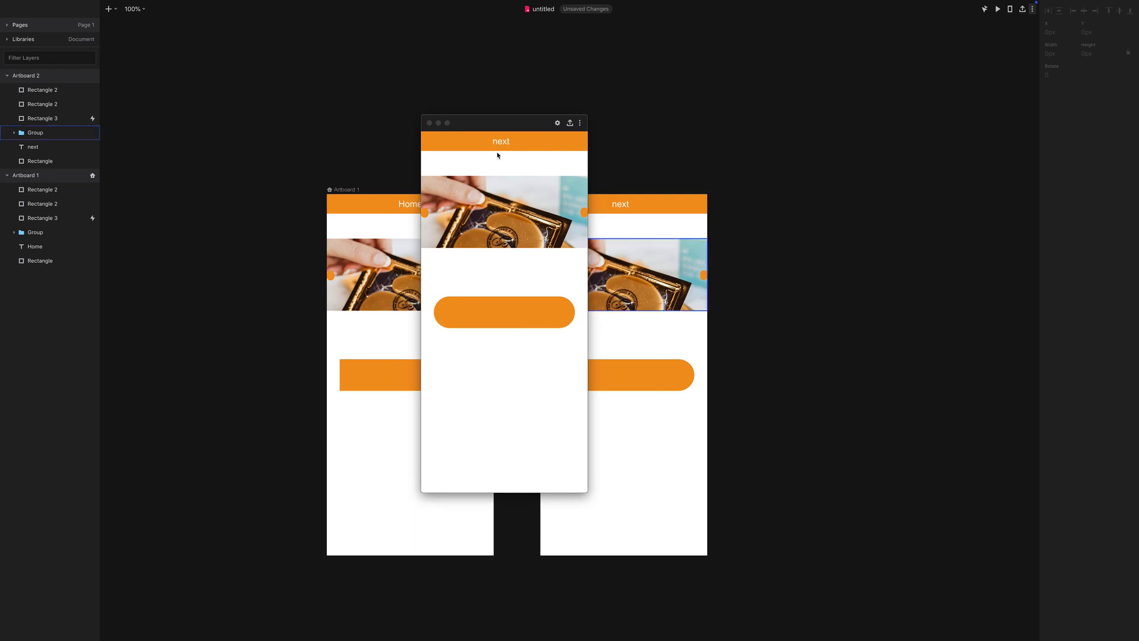
click(429, 124)
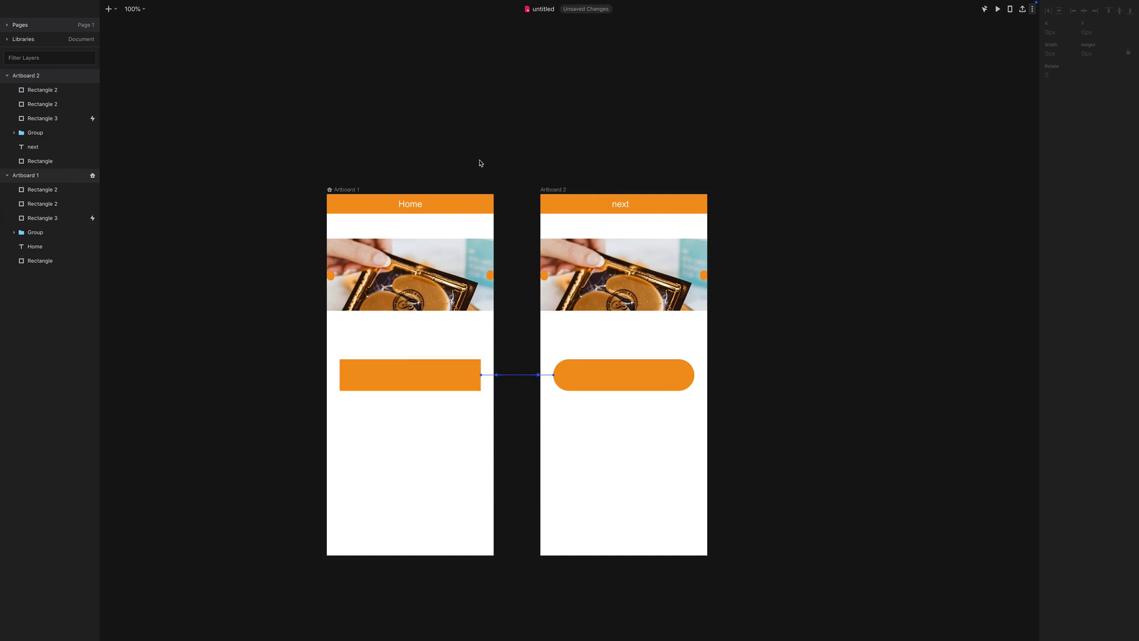
Step: Try to relink Artboard 1's orange rectangle to Artboard 2 with a Tap trigger and the Instant preset transition
click(451, 244)
click(437, 382)
click(494, 9)
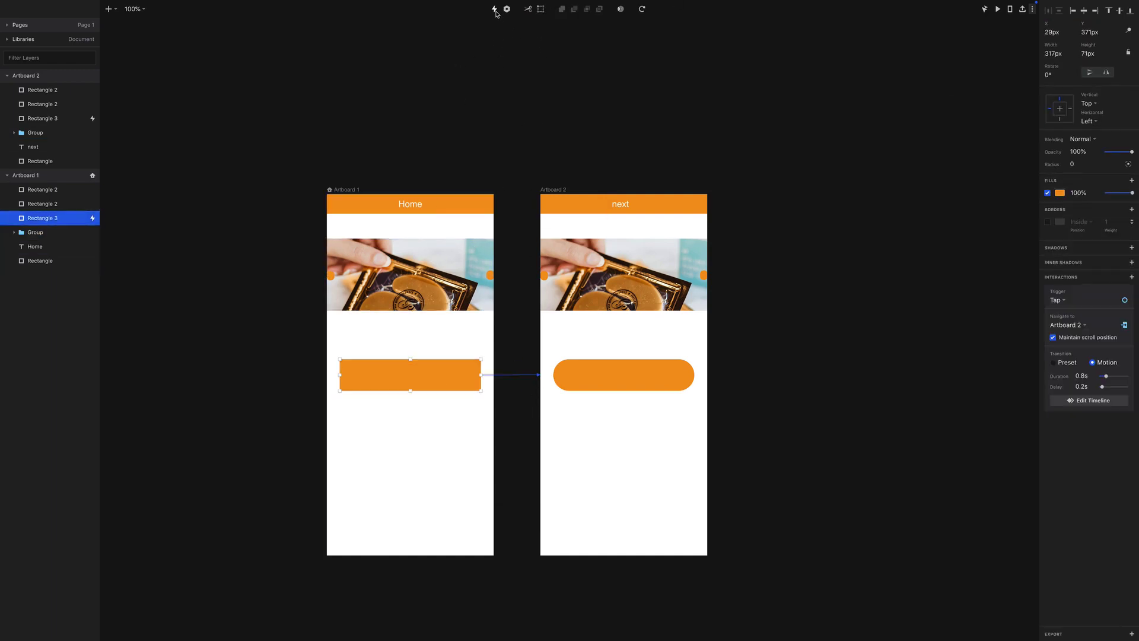
drag(439, 375, 558, 405)
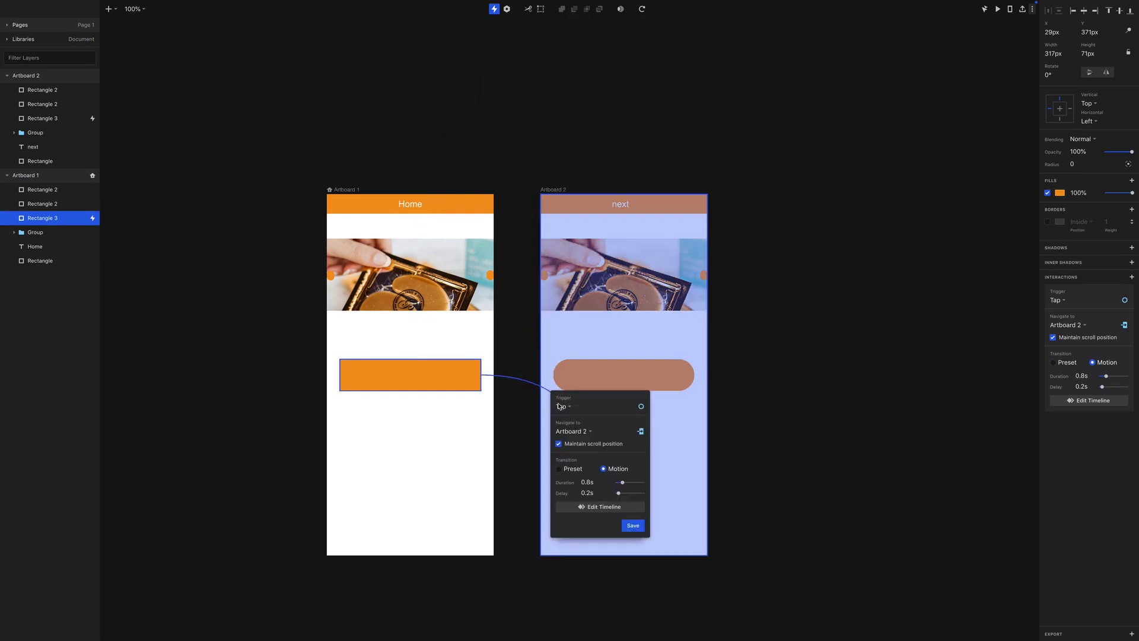
click(561, 469)
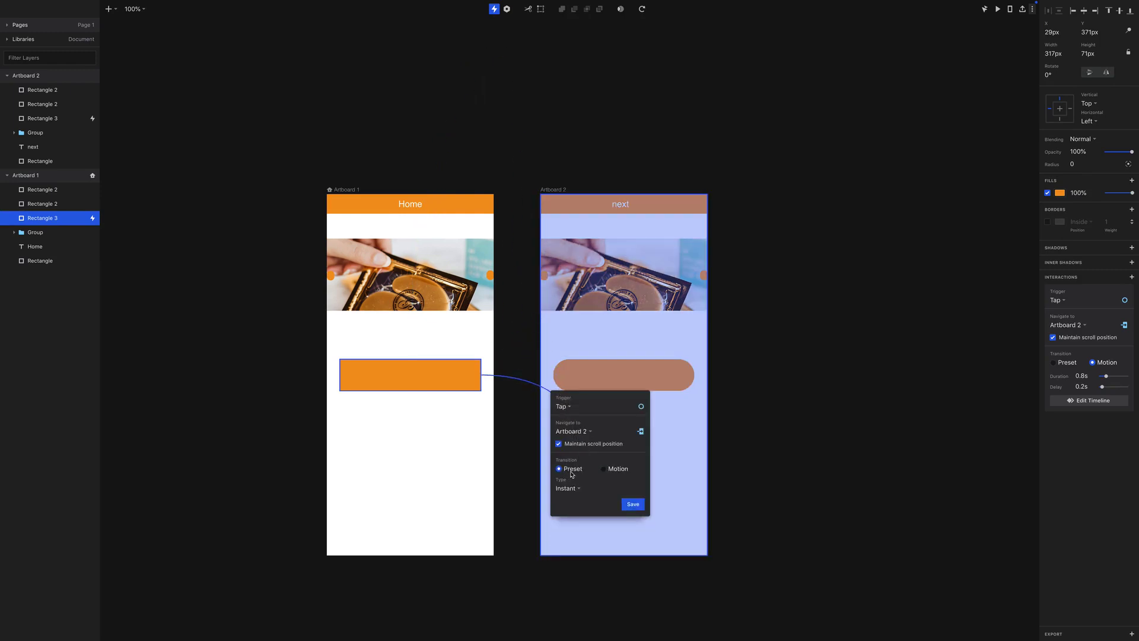
click(633, 504)
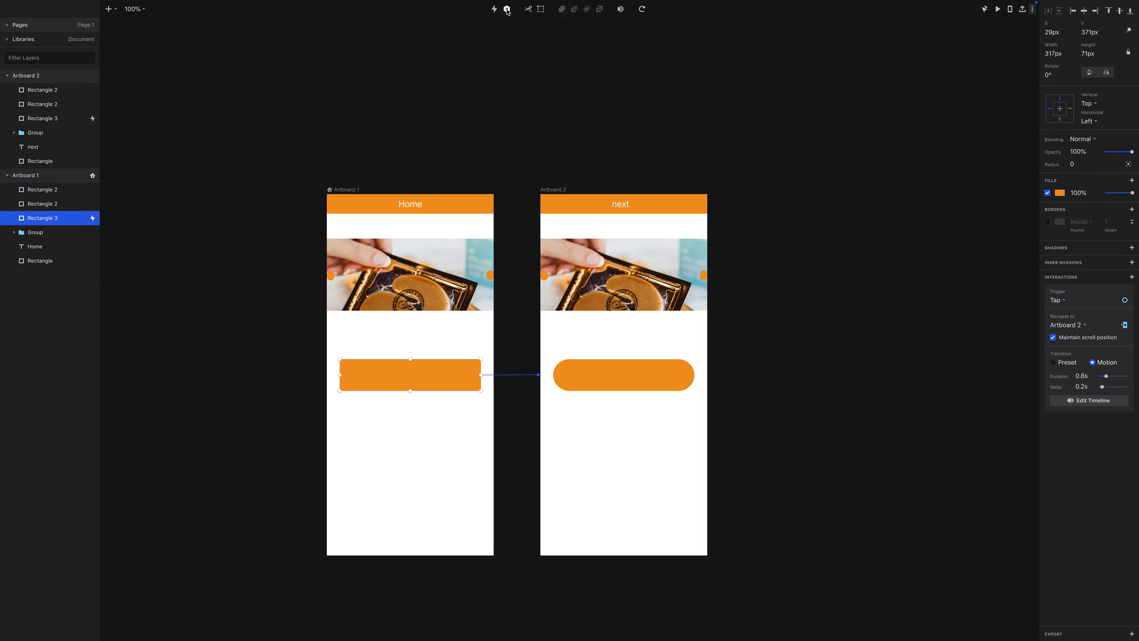
Step: Preview the prototype again and test the orange button's transition between the two artboards
click(997, 9)
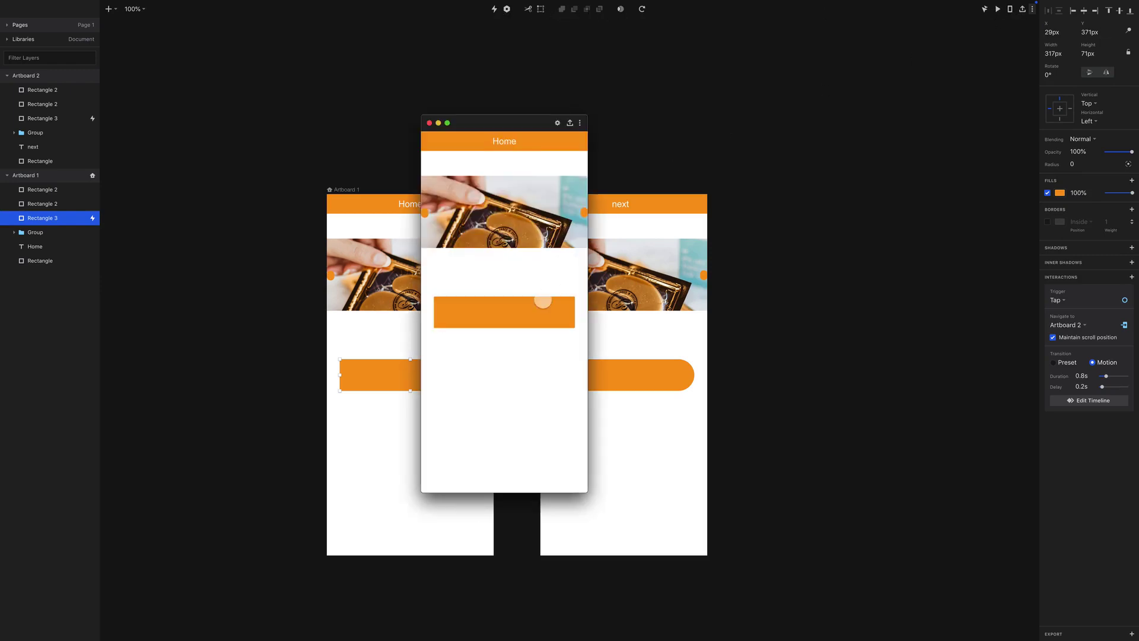
click(528, 311)
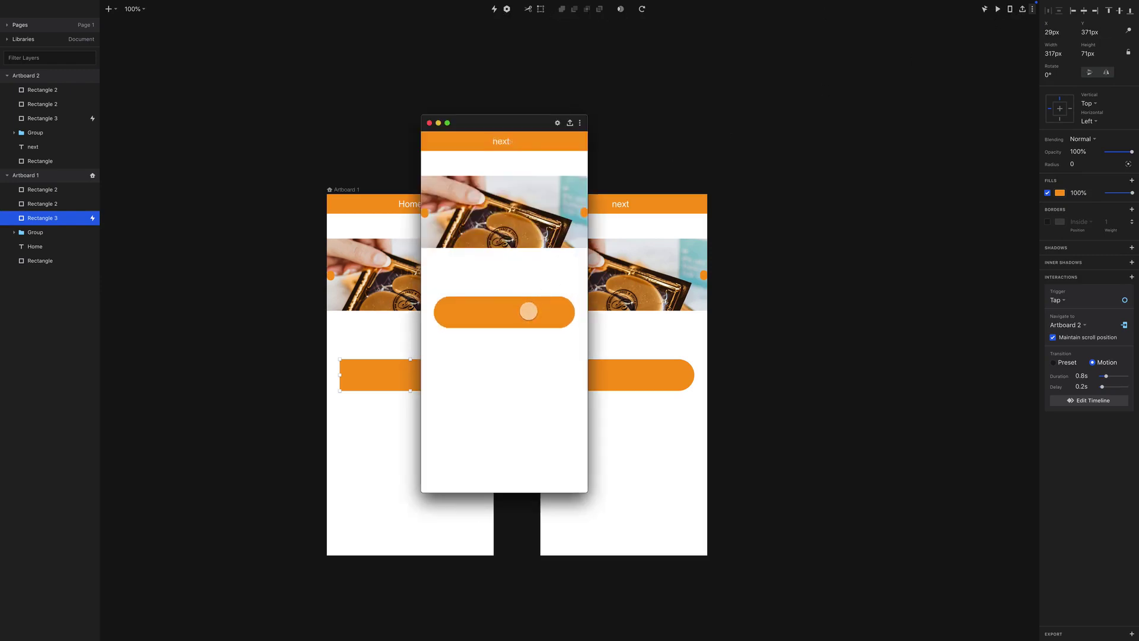
click(529, 311)
click(528, 311)
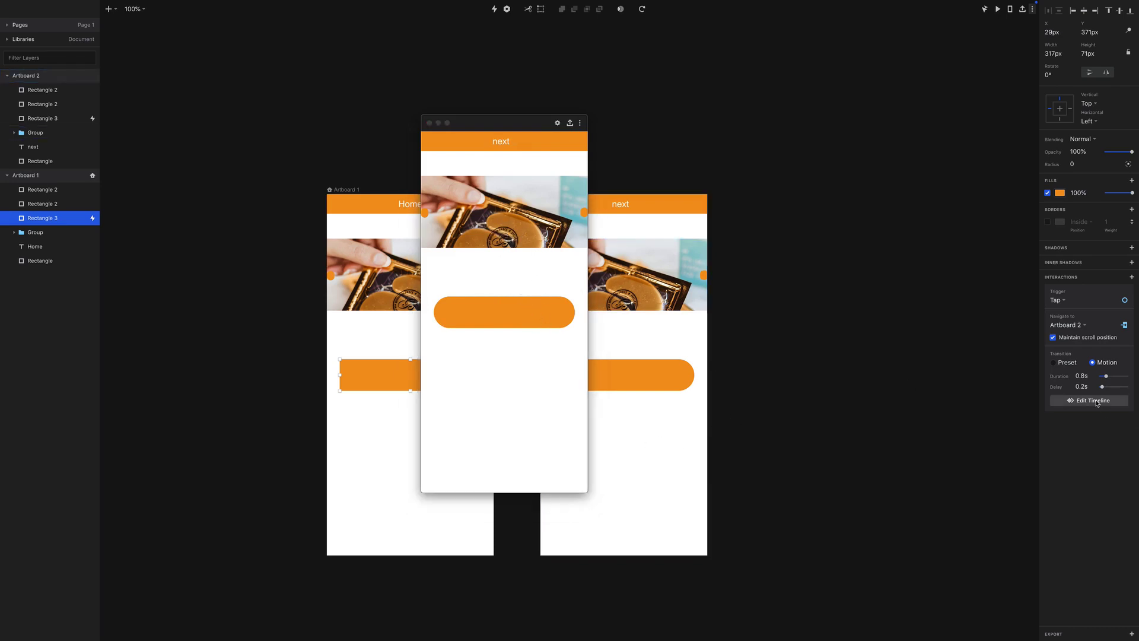
Step: Open the Artboard 1 to Artboard 2 timeline, make the whole transition start at 0 s, and play it back
click(1115, 401)
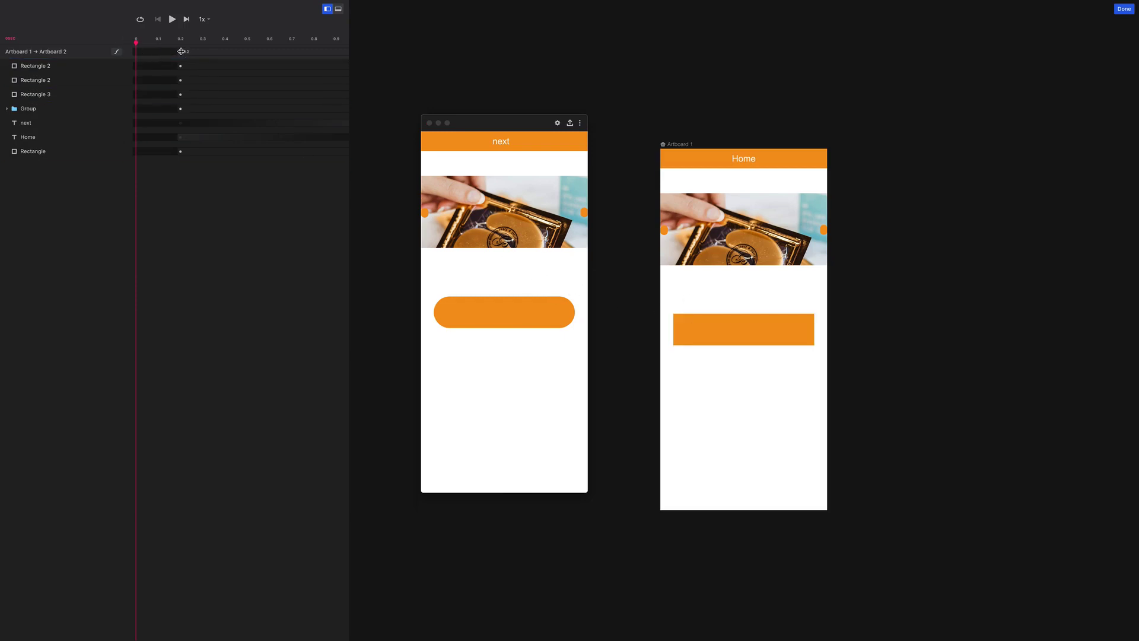
drag(181, 52, 137, 51)
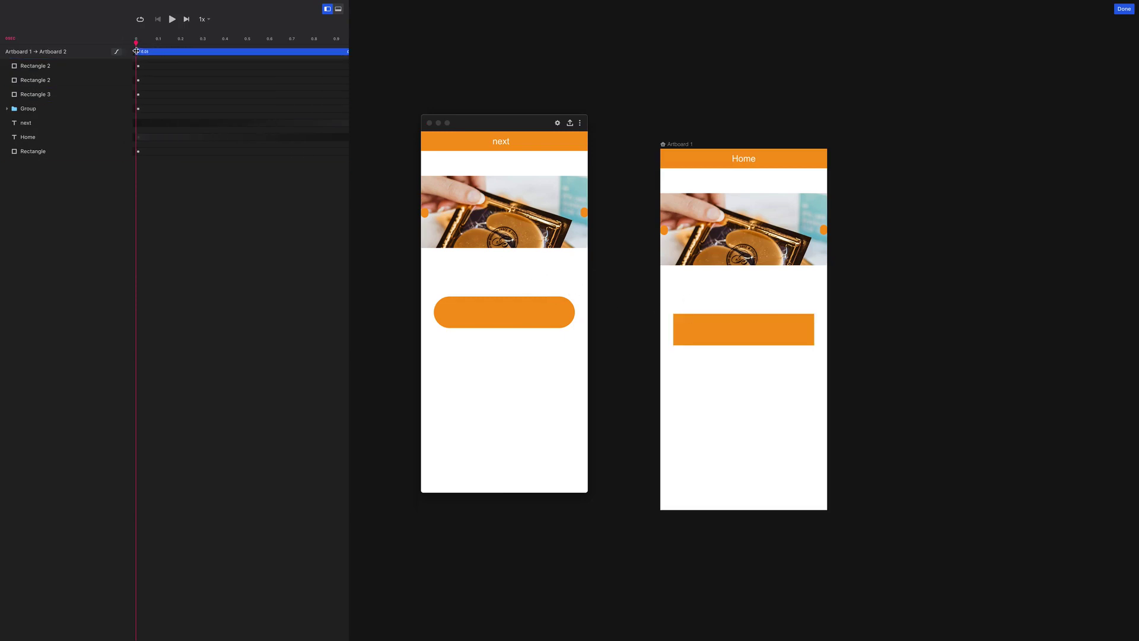
click(172, 20)
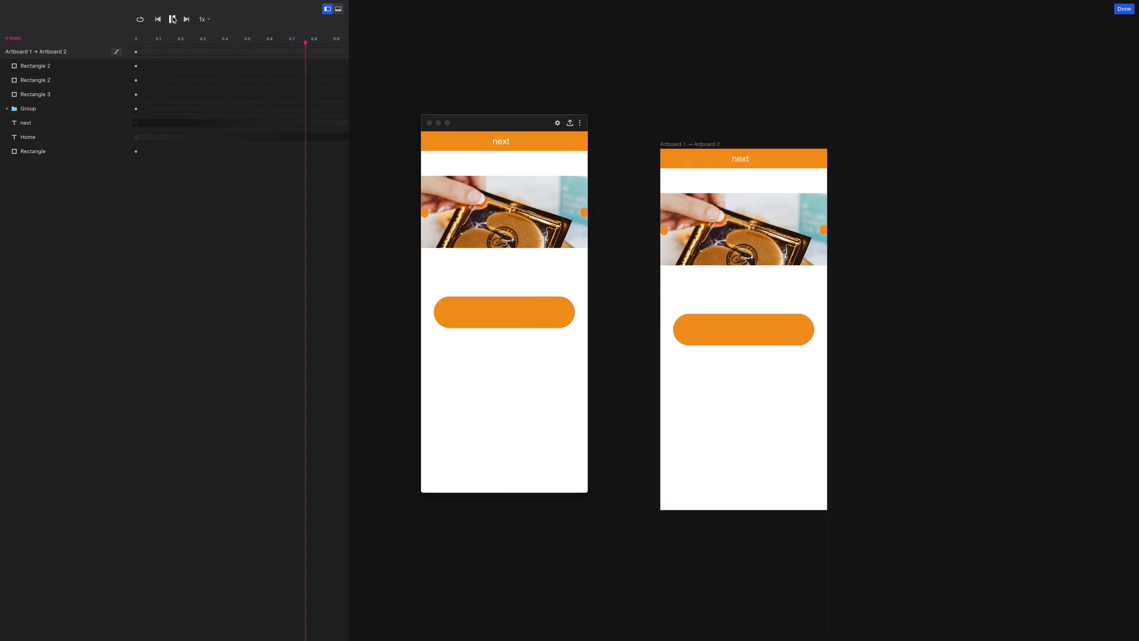
click(171, 20)
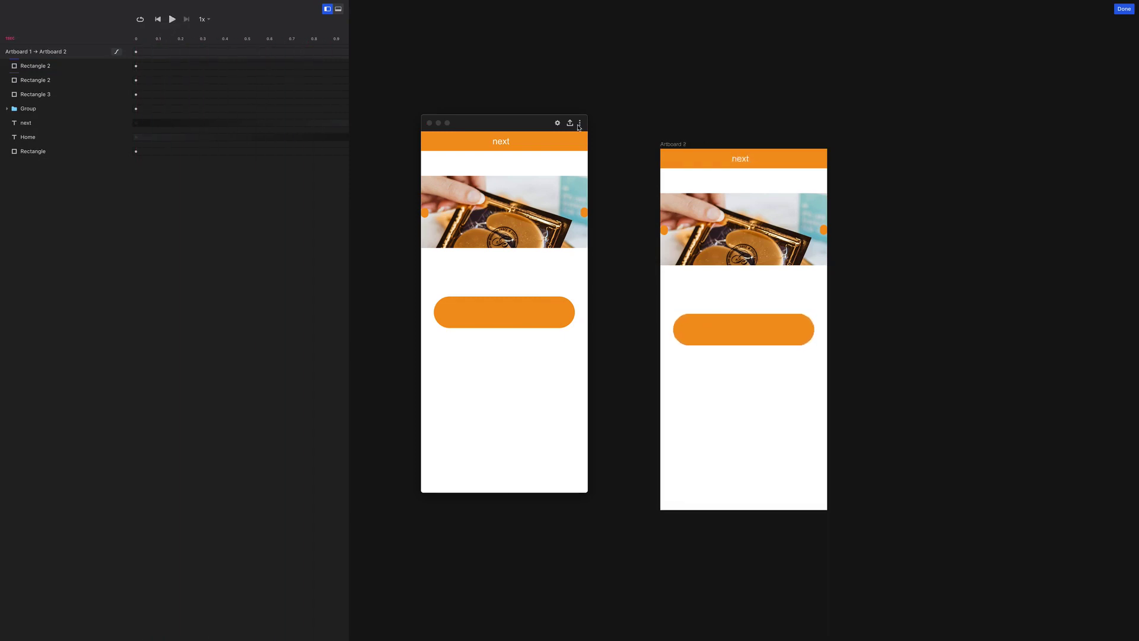
click(429, 124)
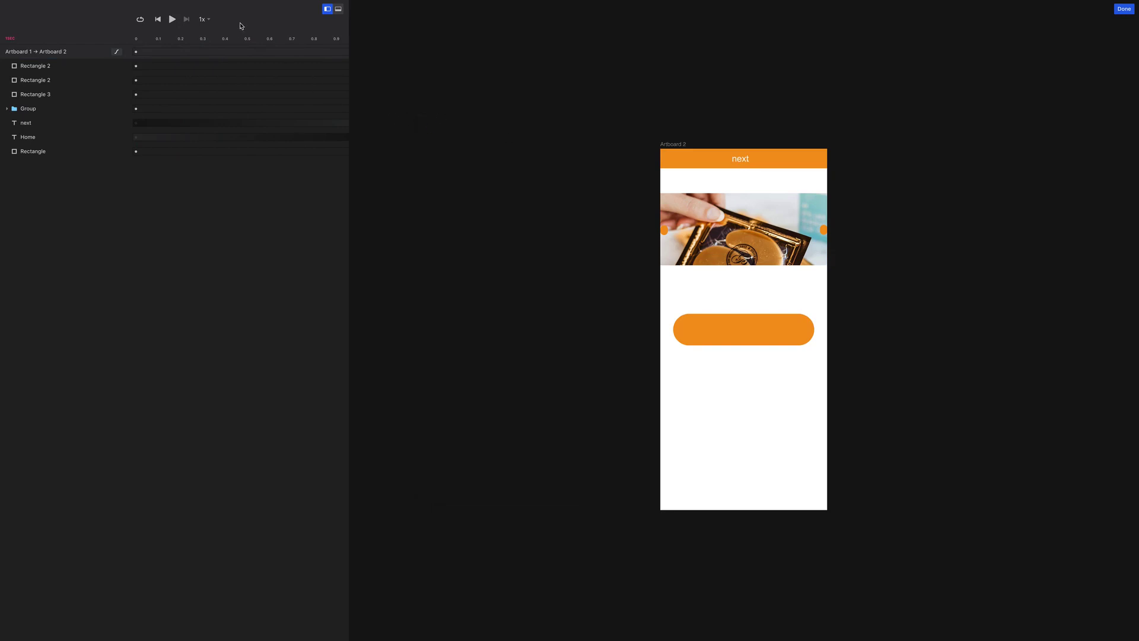
click(172, 20)
Step: Shorten the upper Rectangle 2 animation to 0.71 s and trim the lower one to 0.62 s starting at 0.13 s
click(340, 69)
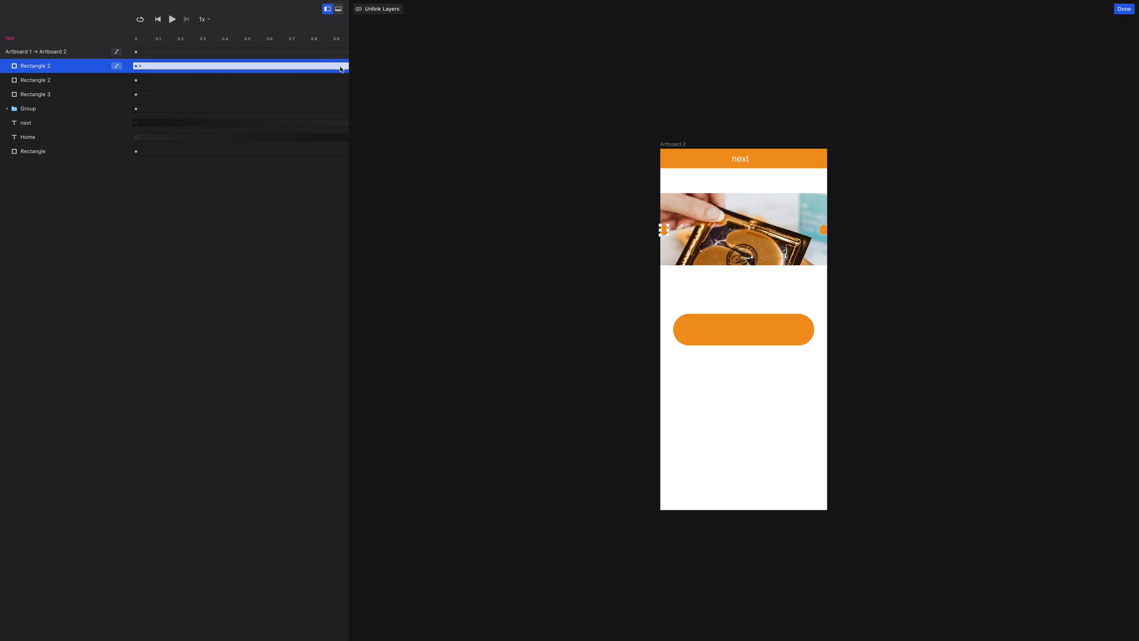
drag(348, 66, 295, 65)
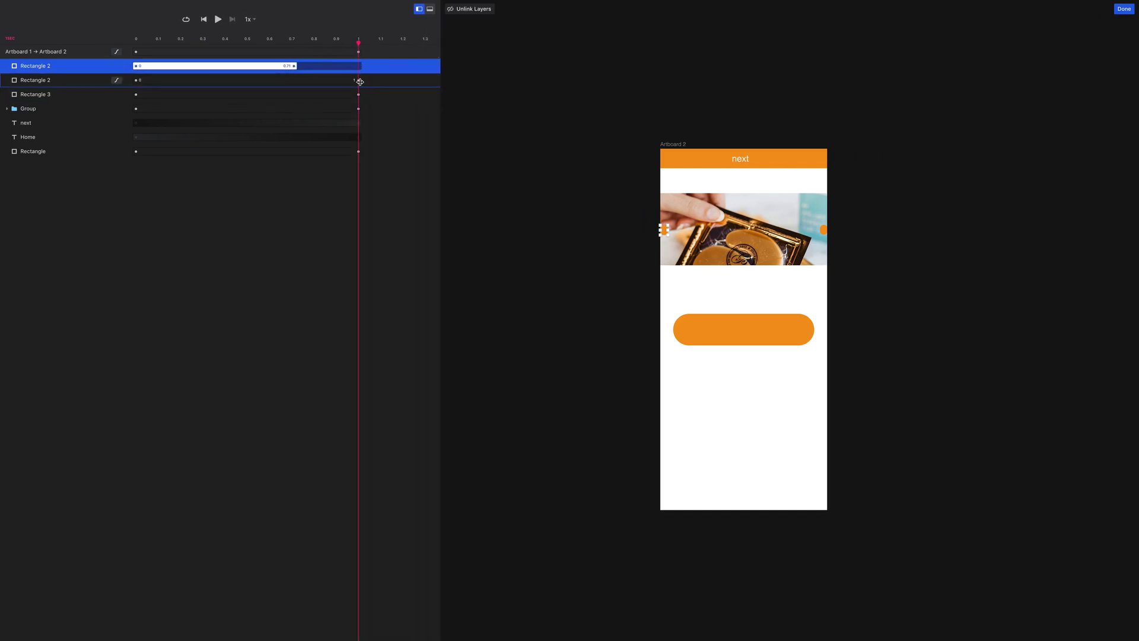
drag(358, 80, 304, 81)
drag(133, 80, 165, 80)
click(218, 20)
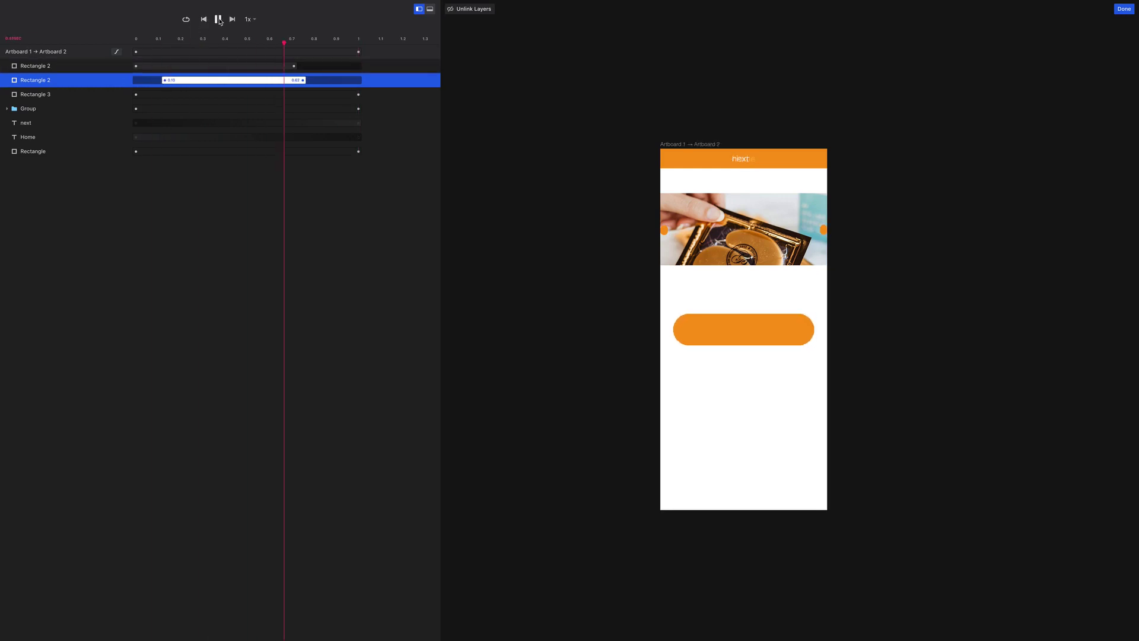
Step: Shift the lower Rectangle 2 animation to start at about 0.39 s and the upper one at 0.15 s, replaying the transition
drag(205, 80, 272, 85)
click(218, 19)
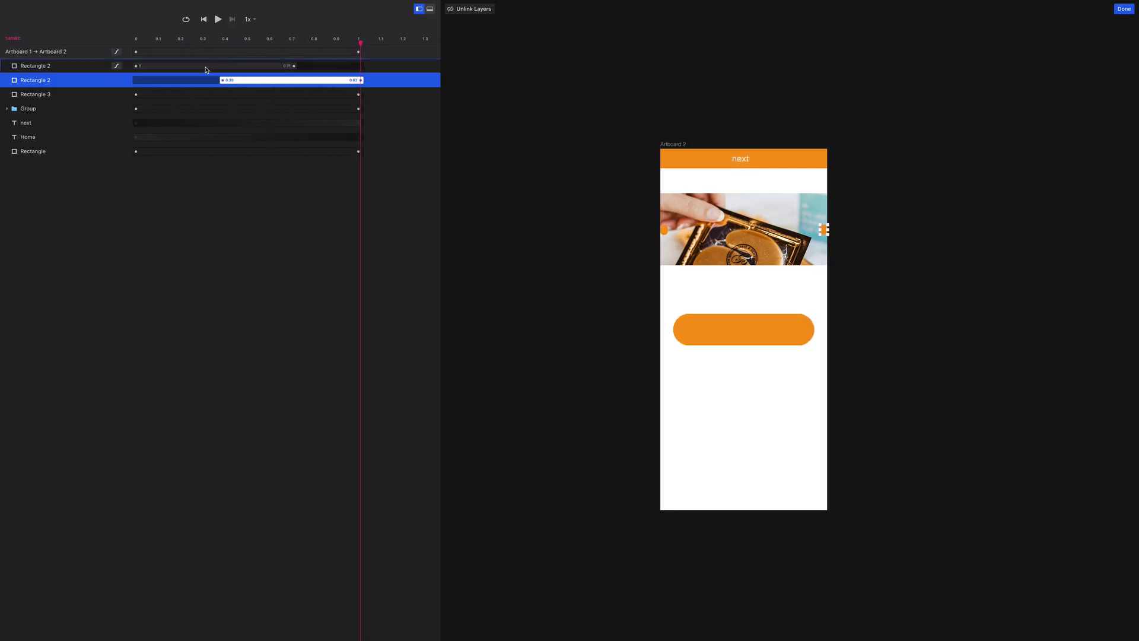
drag(206, 70, 239, 70)
click(218, 20)
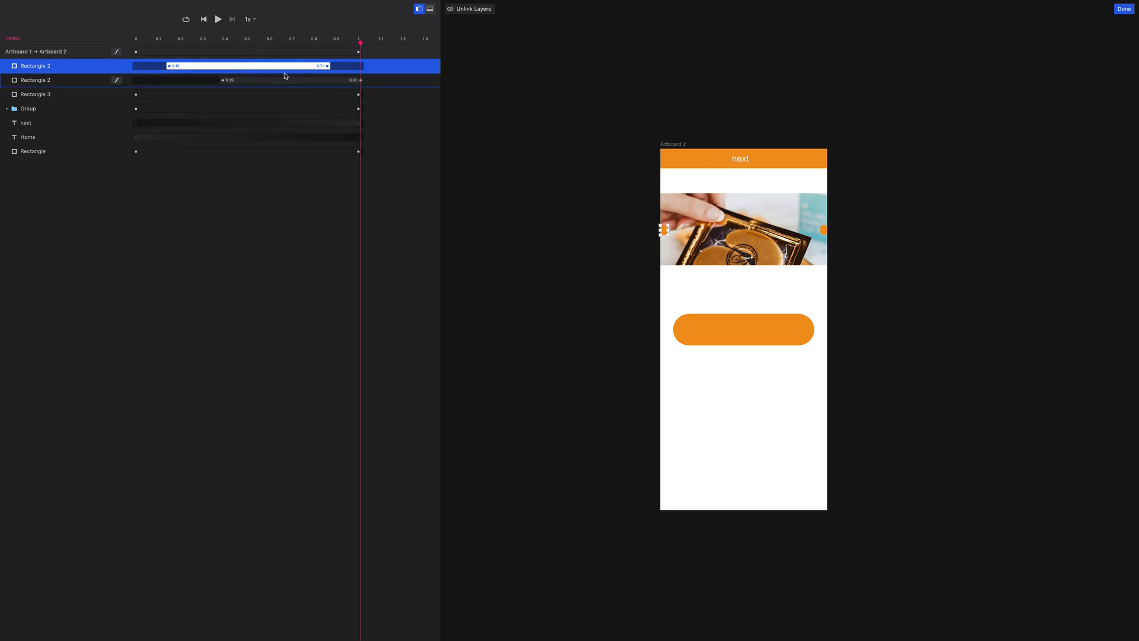
Step: Reshape the upper Rectangle 2's easing curve by moving both Bezier handles, and replay the transition several times
click(117, 67)
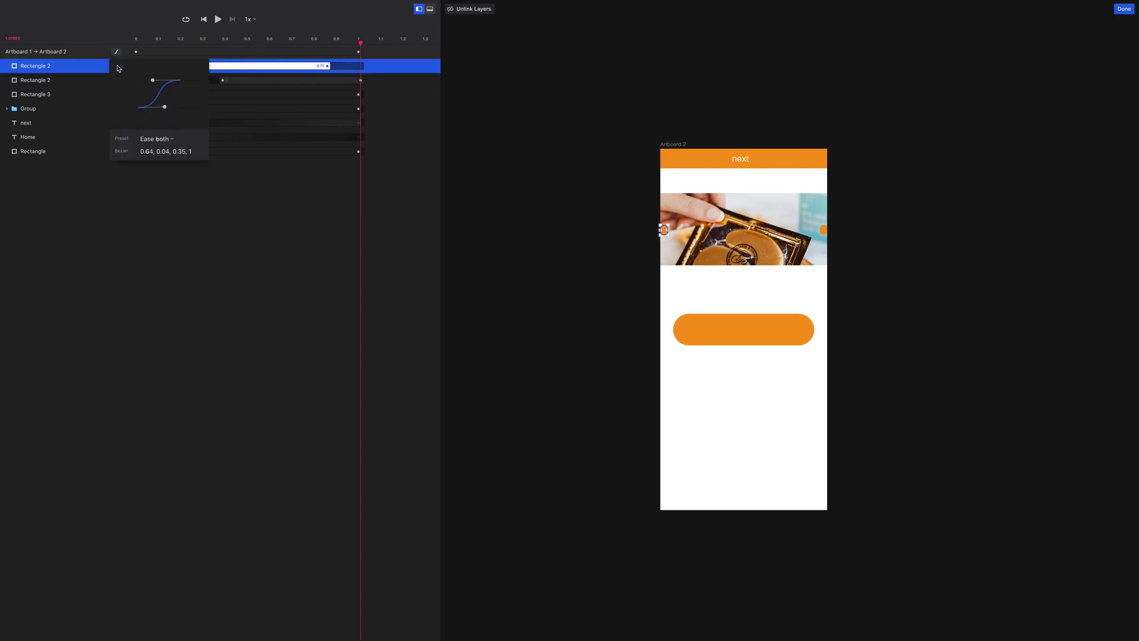
drag(152, 83, 156, 64)
drag(165, 108, 147, 124)
drag(156, 66, 154, 96)
click(218, 19)
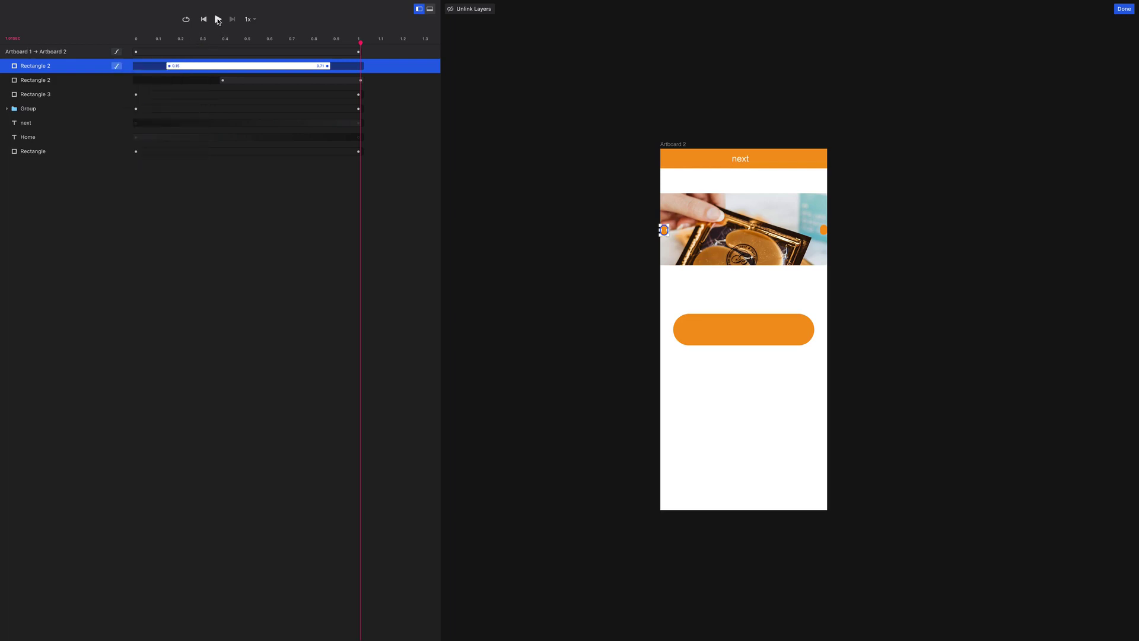
click(219, 20)
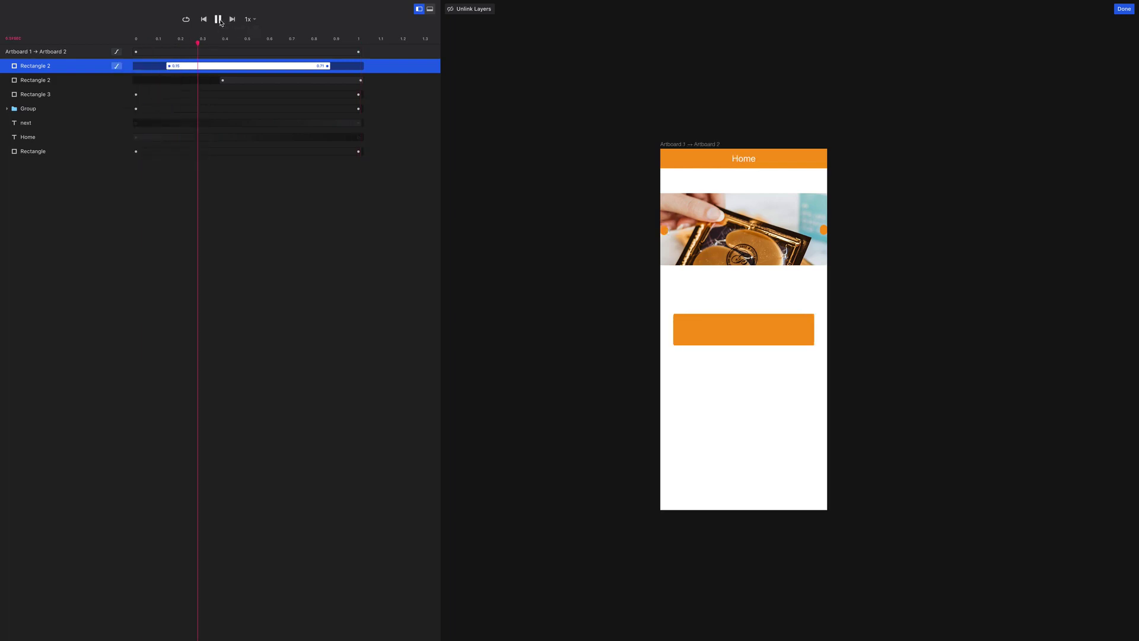
click(219, 20)
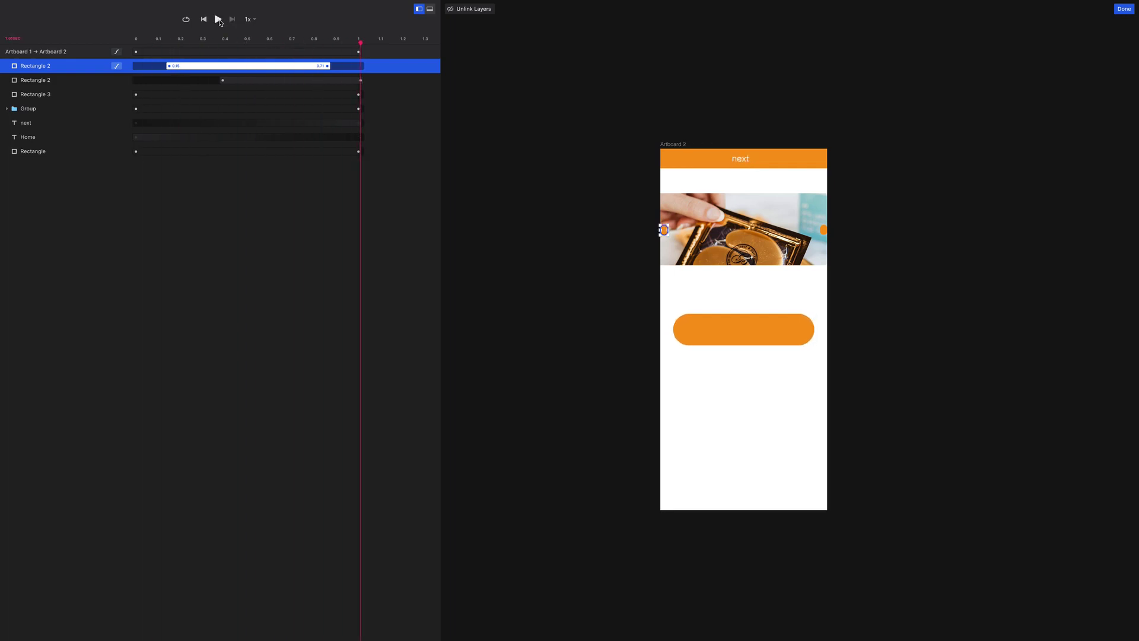
click(219, 20)
click(218, 20)
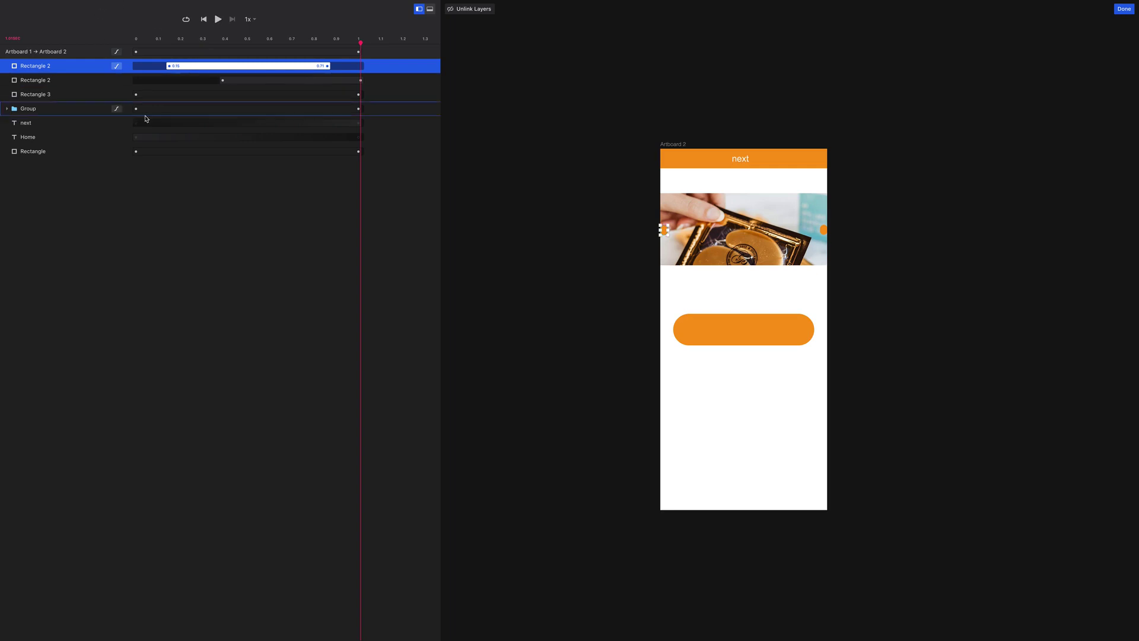
Step: Shift the upper Rectangle 2 animation to start at about 0.12 s on the timeline
drag(190, 66, 184, 69)
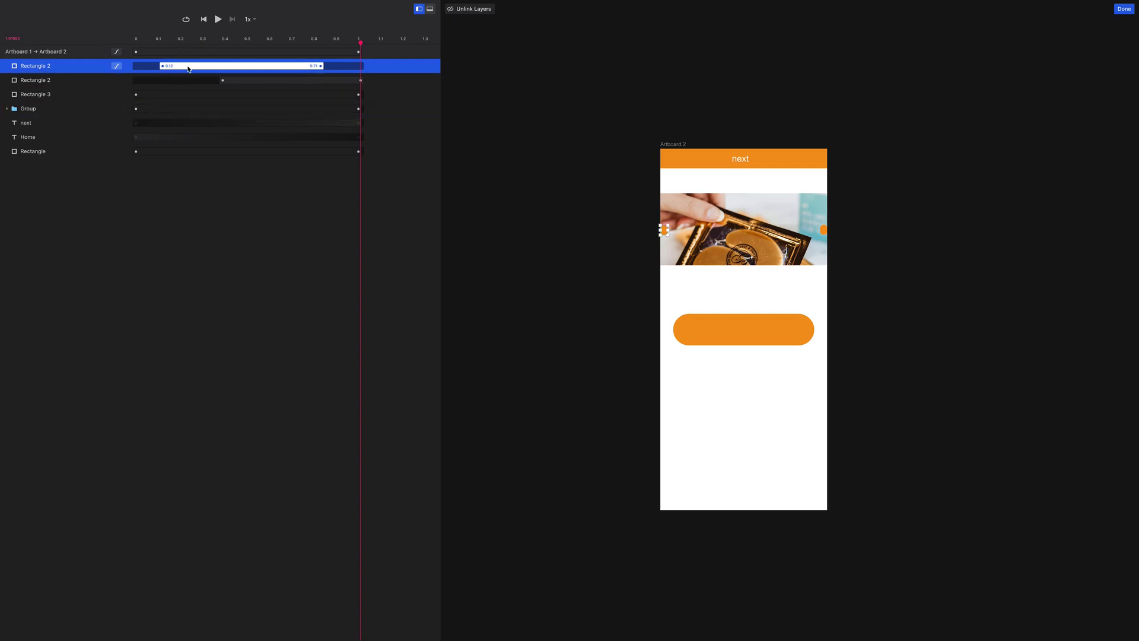